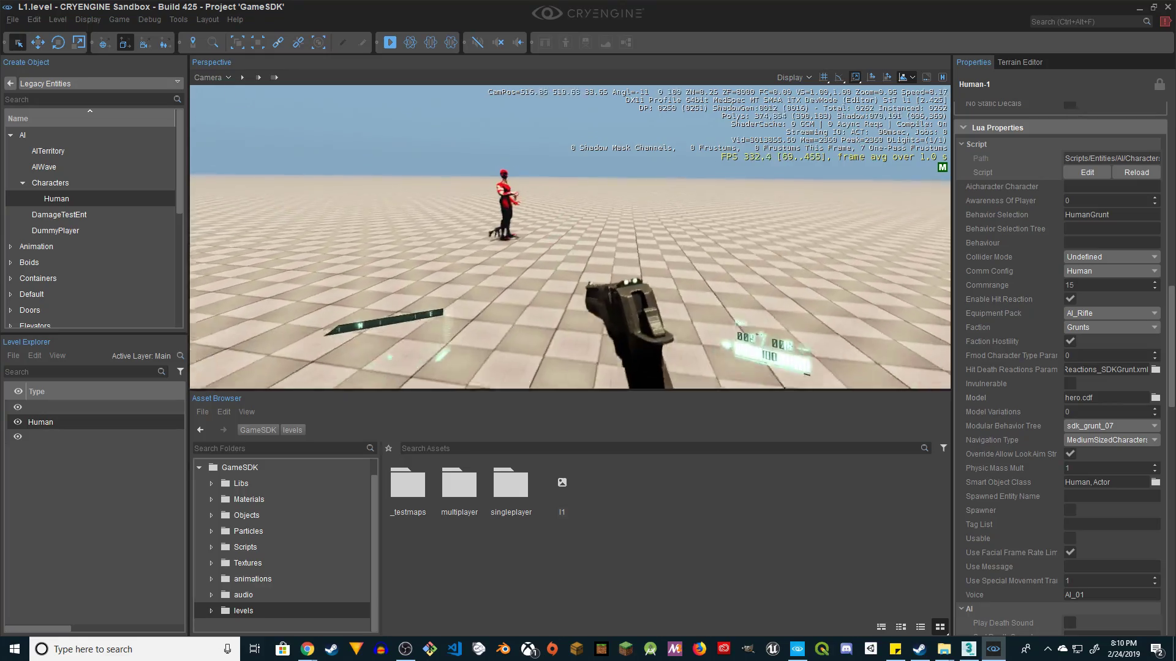
# Play-test the level by moving around the Human AI character and shooting at it to see how it fights back
pyautogui.press('w')
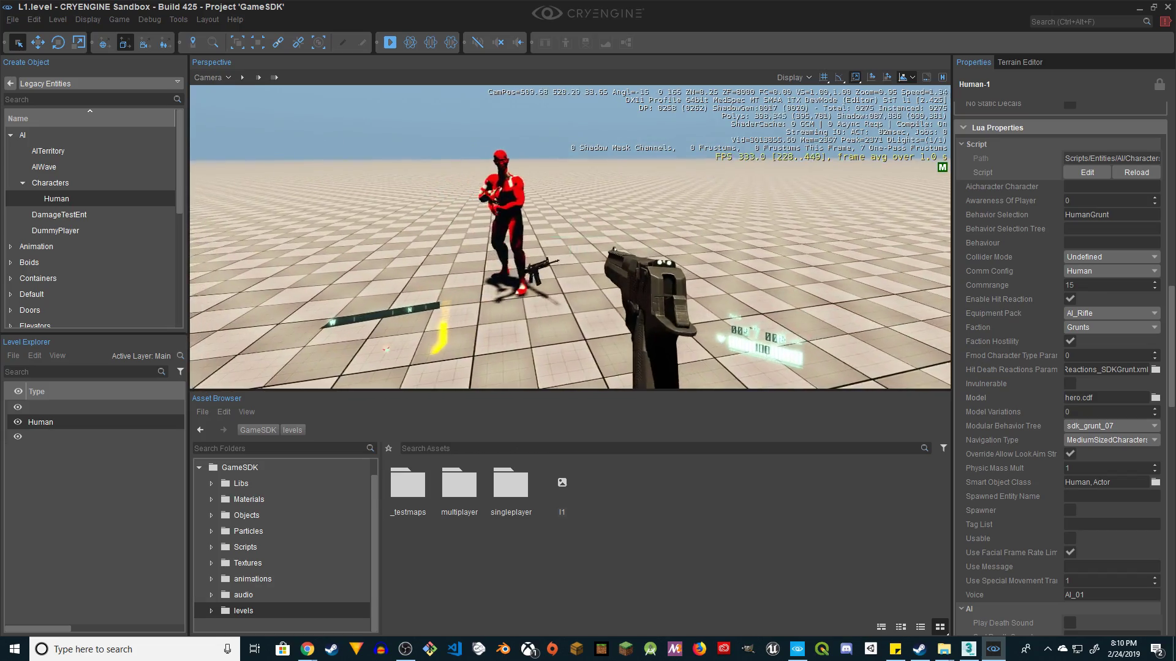
pyautogui.press('s')
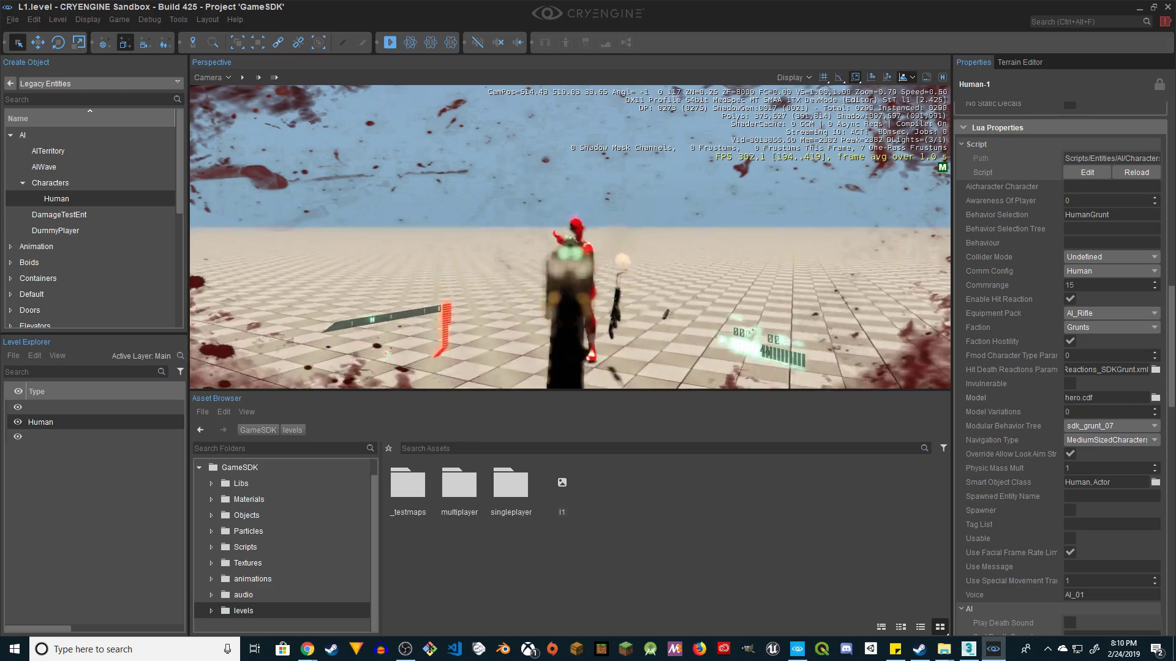
pyautogui.click(570, 237)
pyautogui.press('a')
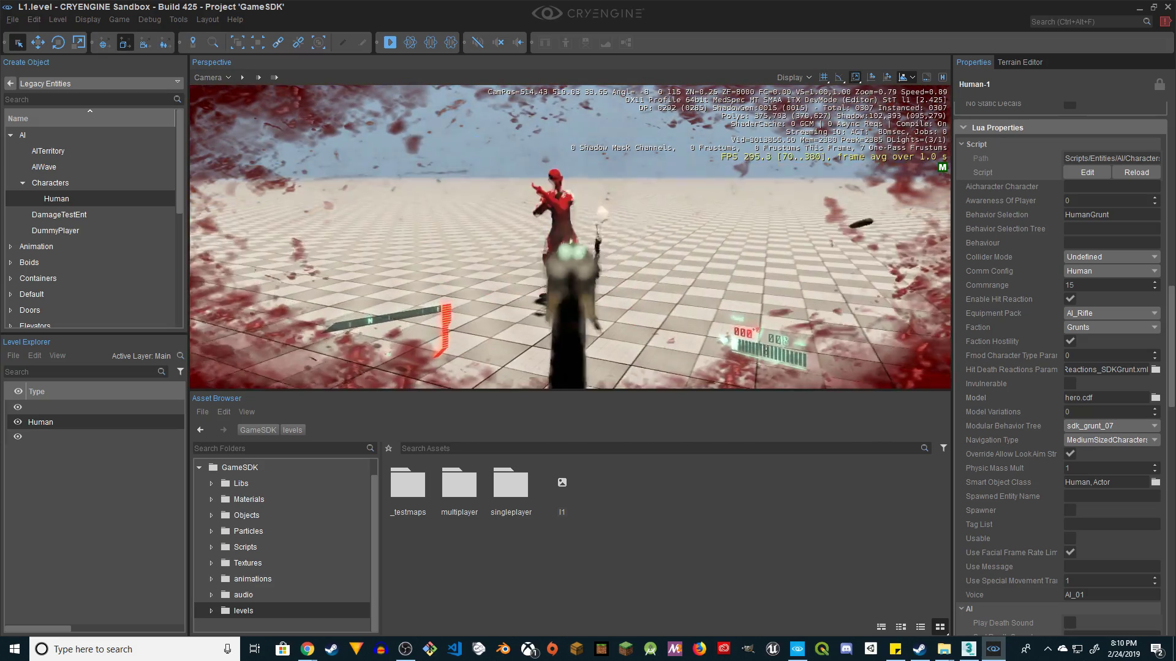
pyautogui.press('a')
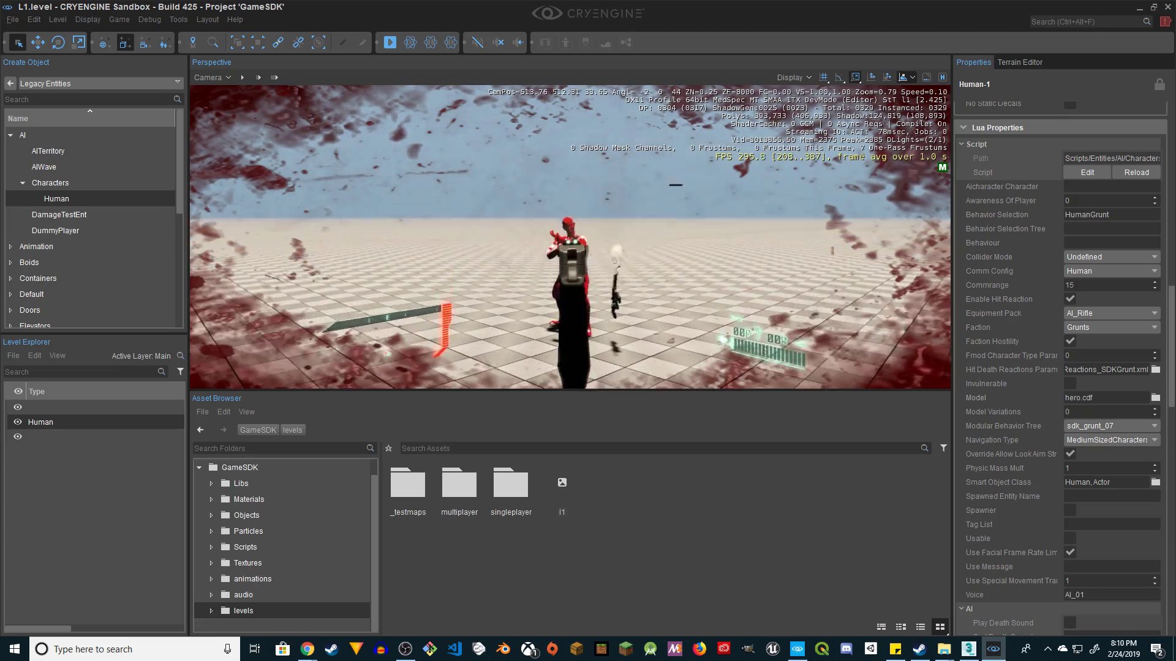
pyautogui.press('a')
pyautogui.press('w')
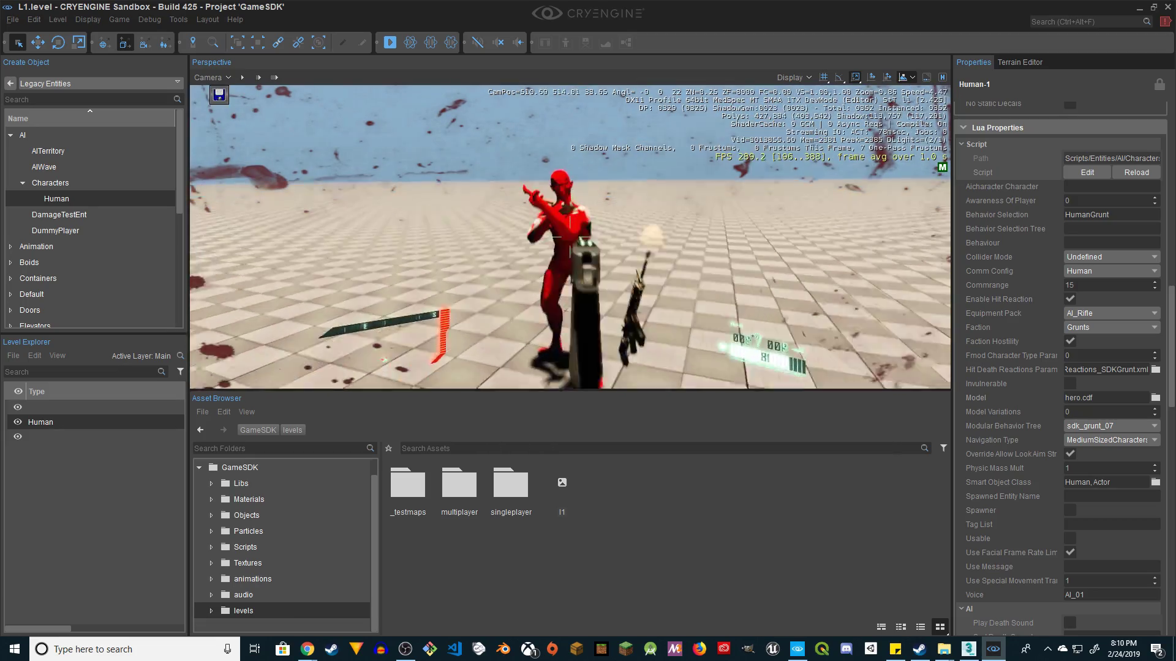
pyautogui.press('a')
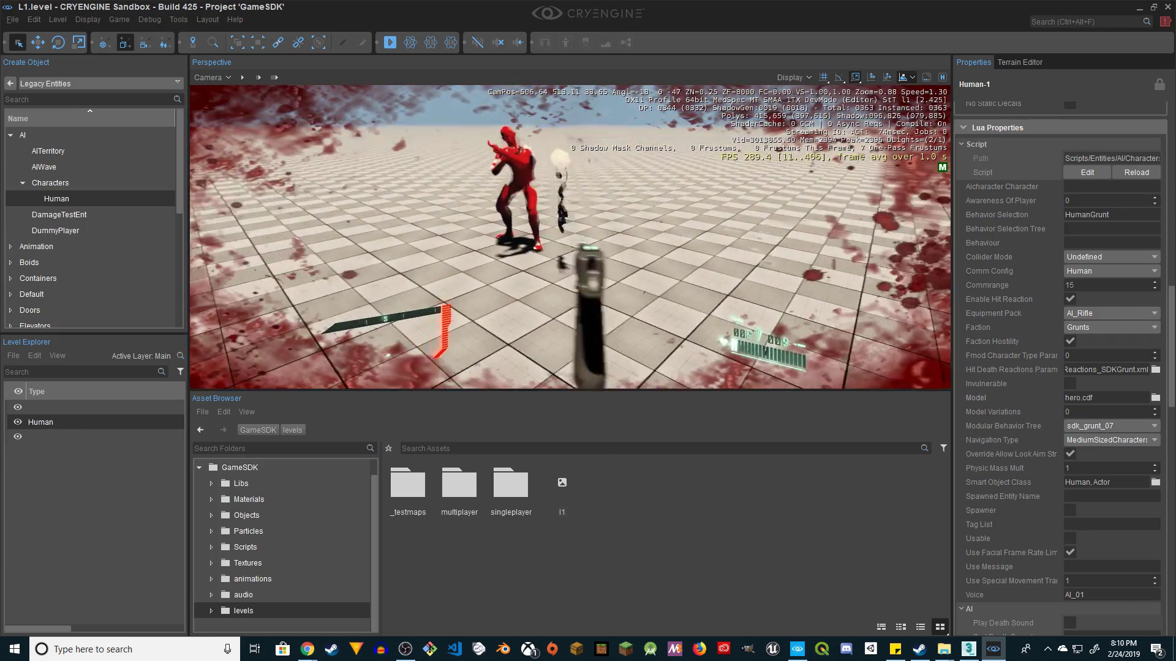
pyautogui.click(570, 237)
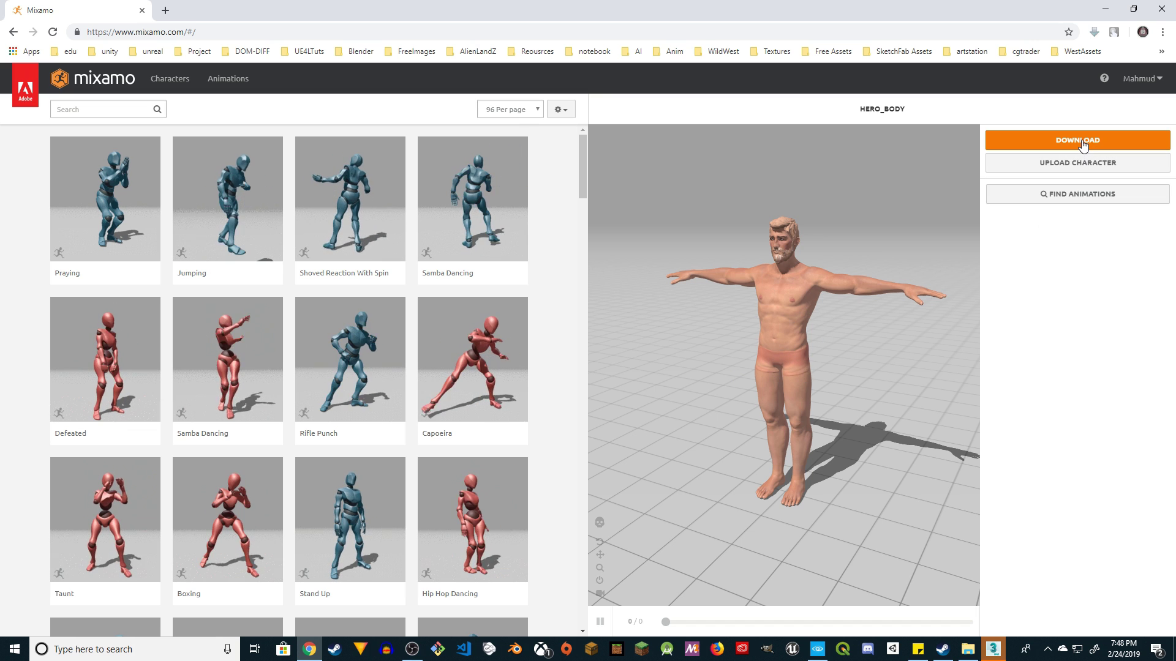
# Download the Hero_Body character from Mixamo in FBX (.fbx) format with the T-pose
pyautogui.click(1017, 142)
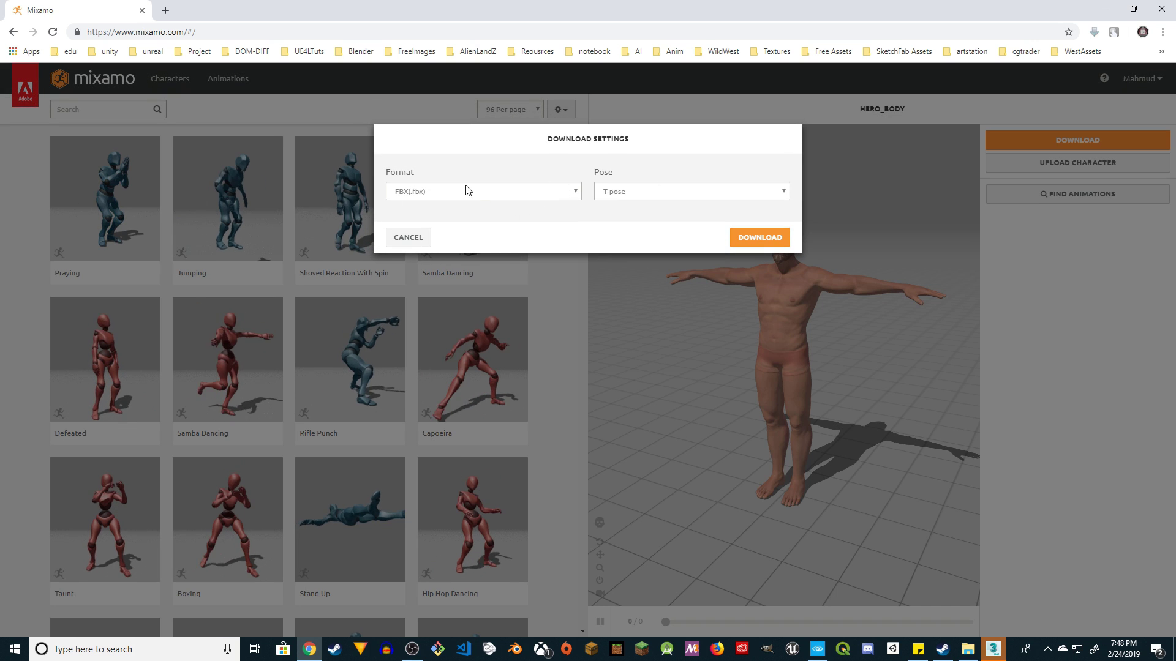
pyautogui.click(759, 238)
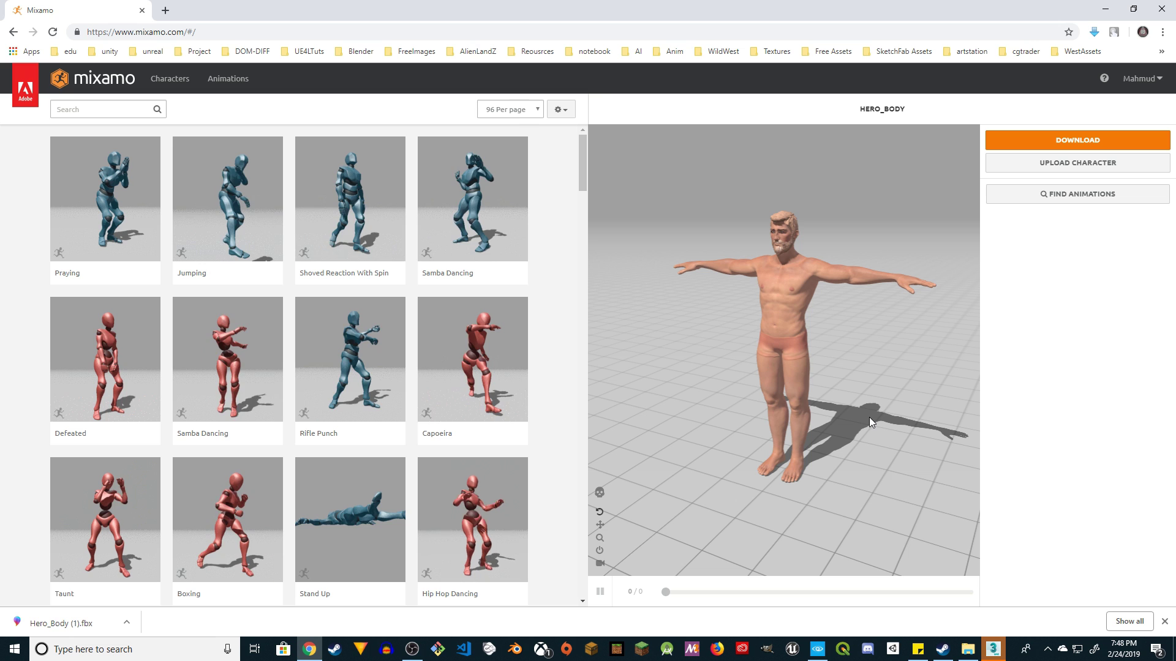
# In File Explorer, open the Tools folder of CRYENGINE_5.5 inside the CRYENGINE Launcher installation under Program Files (x86)
pyautogui.click(968, 649)
pyautogui.click(349, 556)
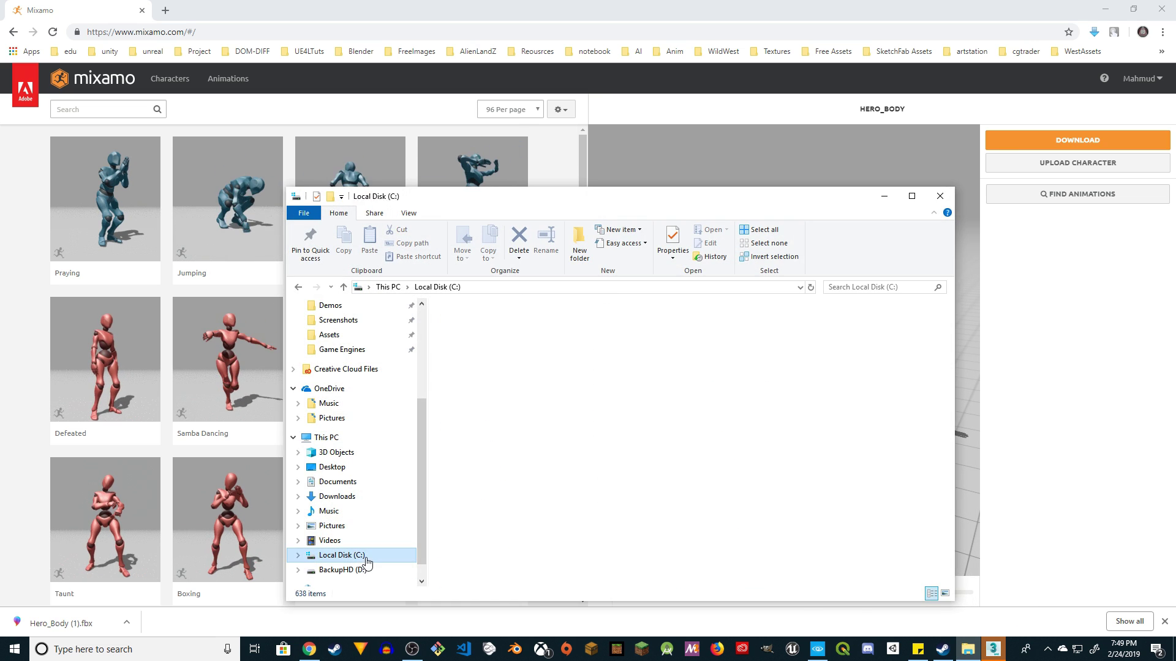
pyautogui.doubleClick(490, 483)
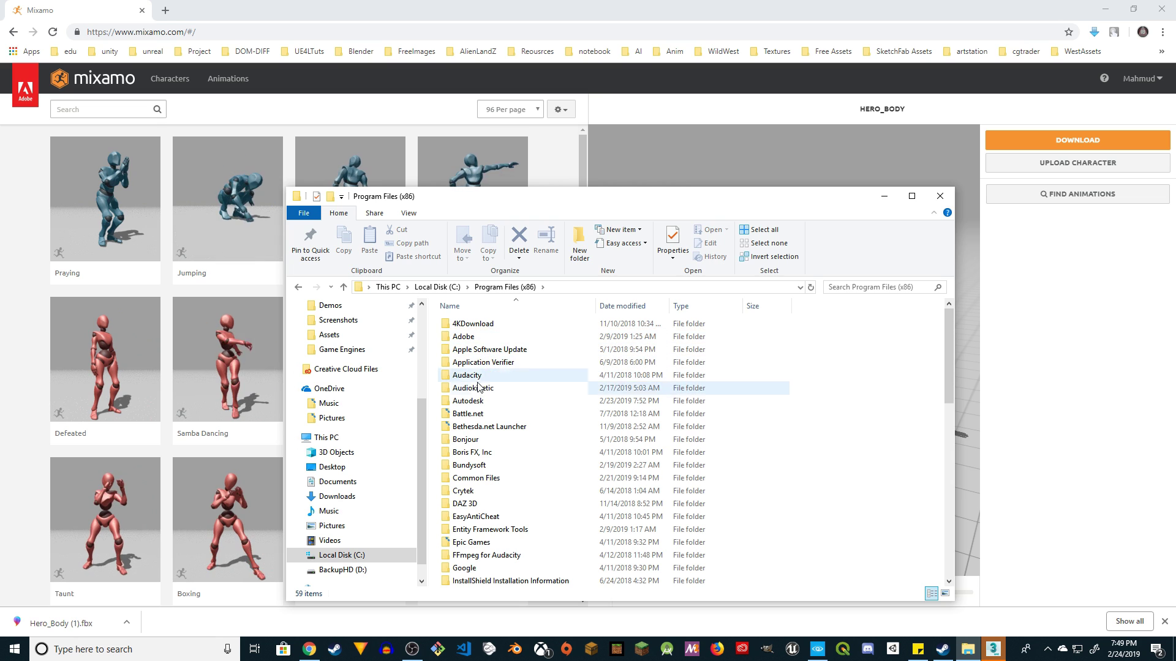
pyautogui.doubleClick(464, 491)
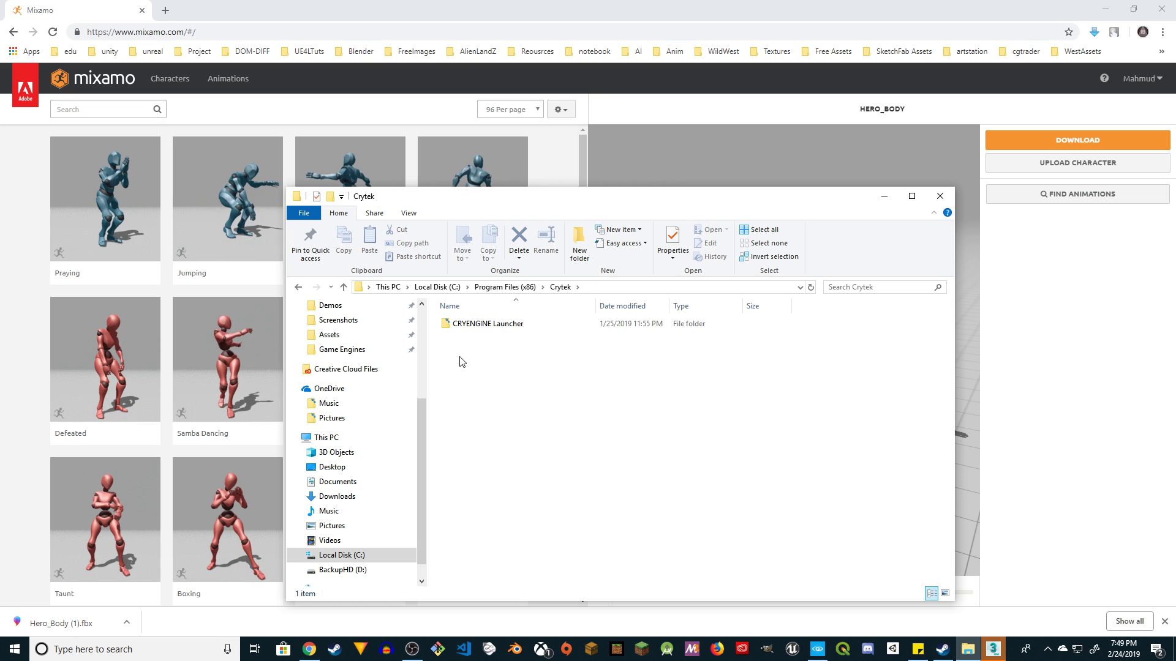
pyautogui.doubleClick(504, 325)
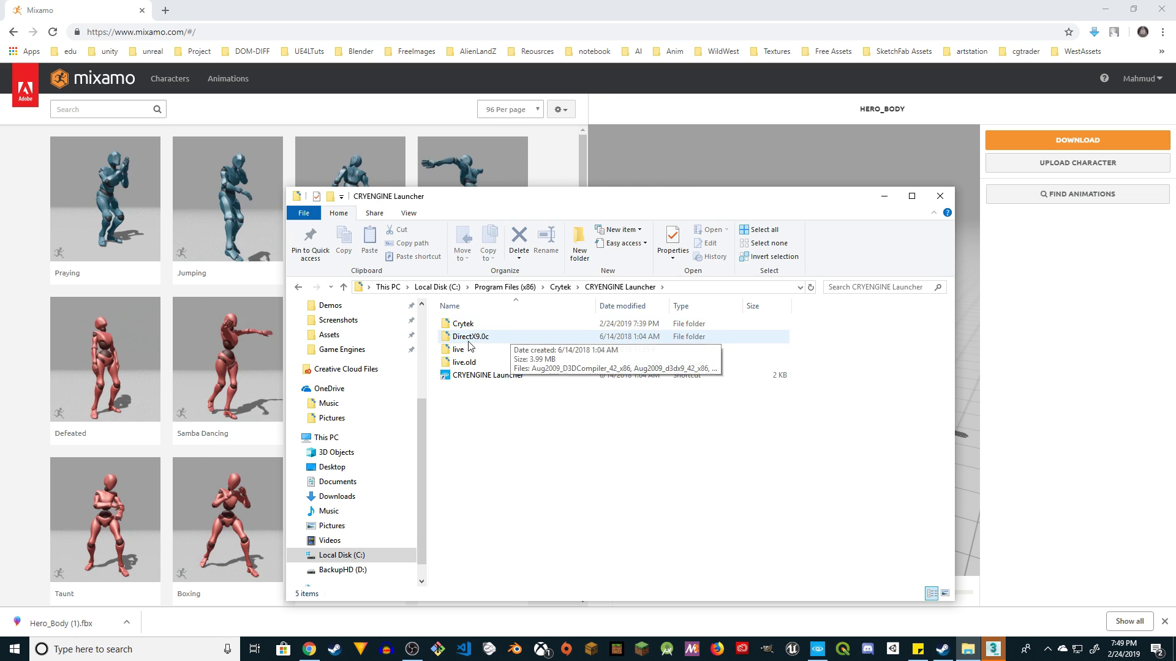
pyautogui.doubleClick(499, 326)
pyautogui.doubleClick(499, 331)
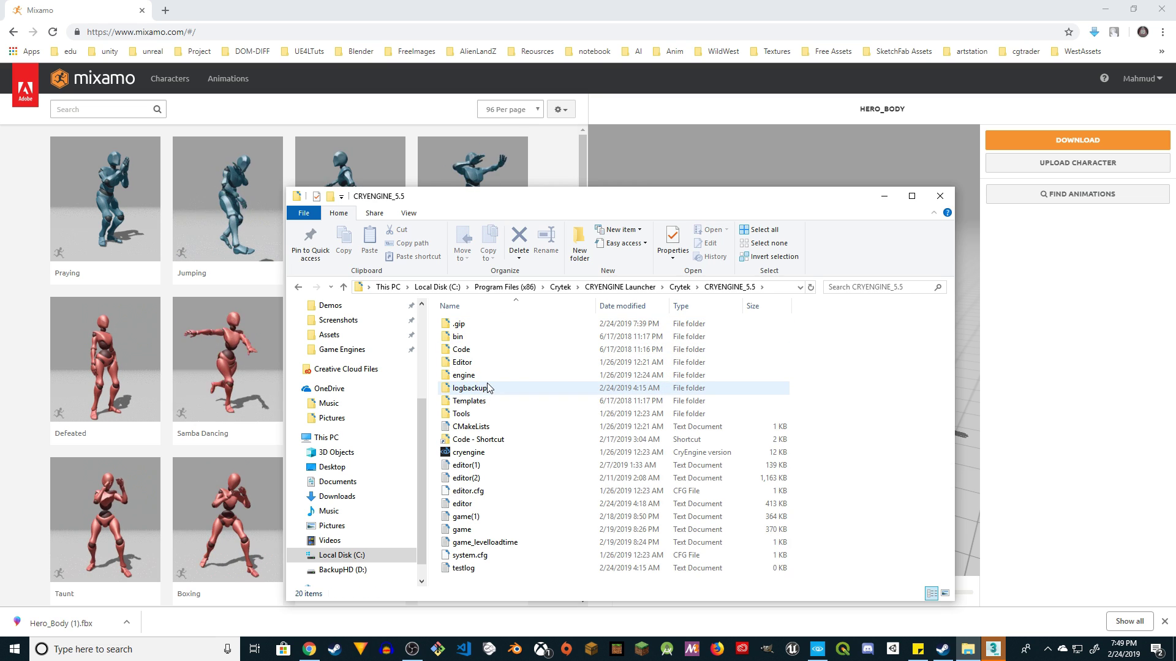
pyautogui.click(468, 415)
pyautogui.doubleClick(468, 415)
# Run SettingsMgr, set the active build to SettingsMgr.exe's own location, and close the CryEngine Settings Manager
pyautogui.scroll(-7, 470, 441)
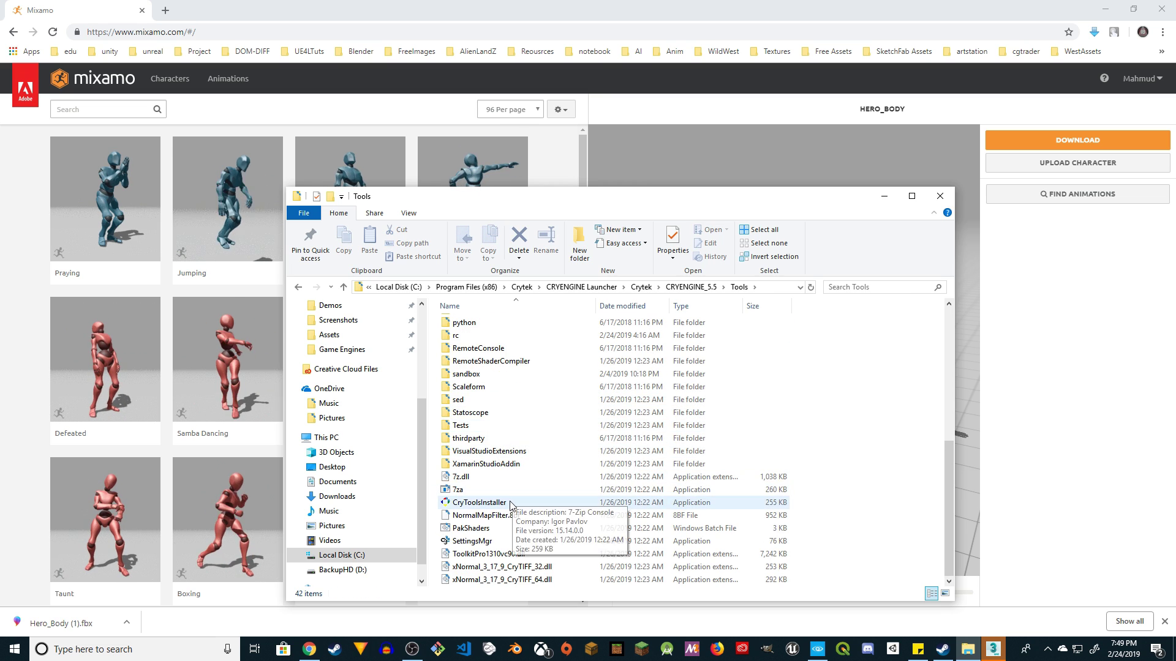
pyautogui.rightClick(473, 543)
pyautogui.click(520, 244)
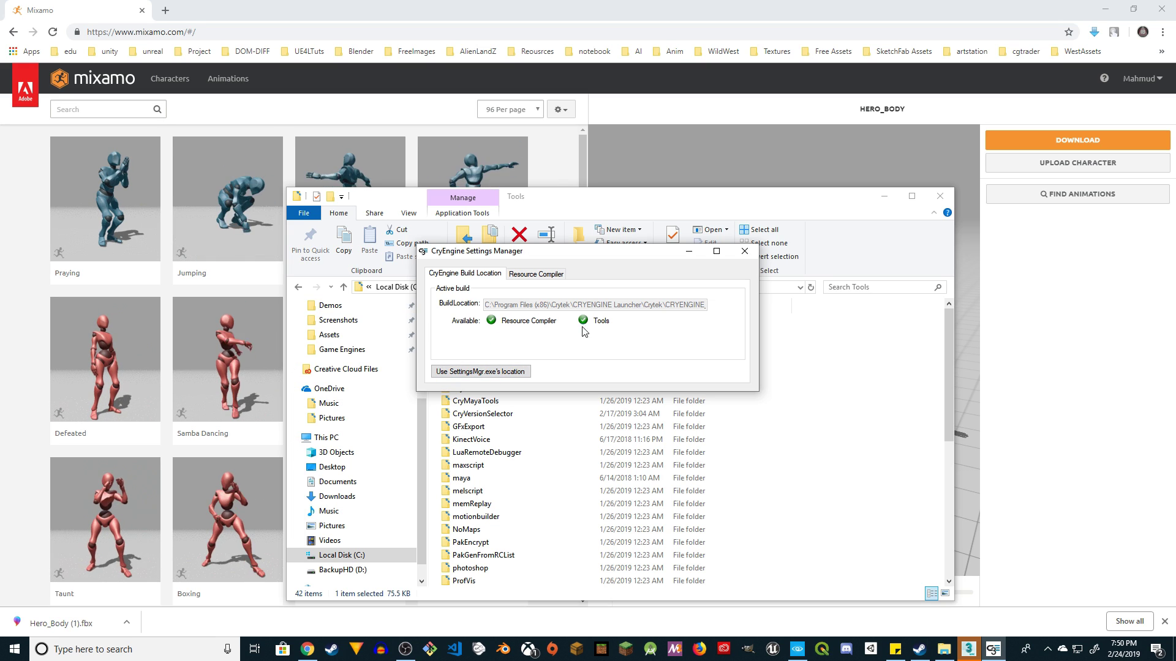
pyautogui.click(476, 380)
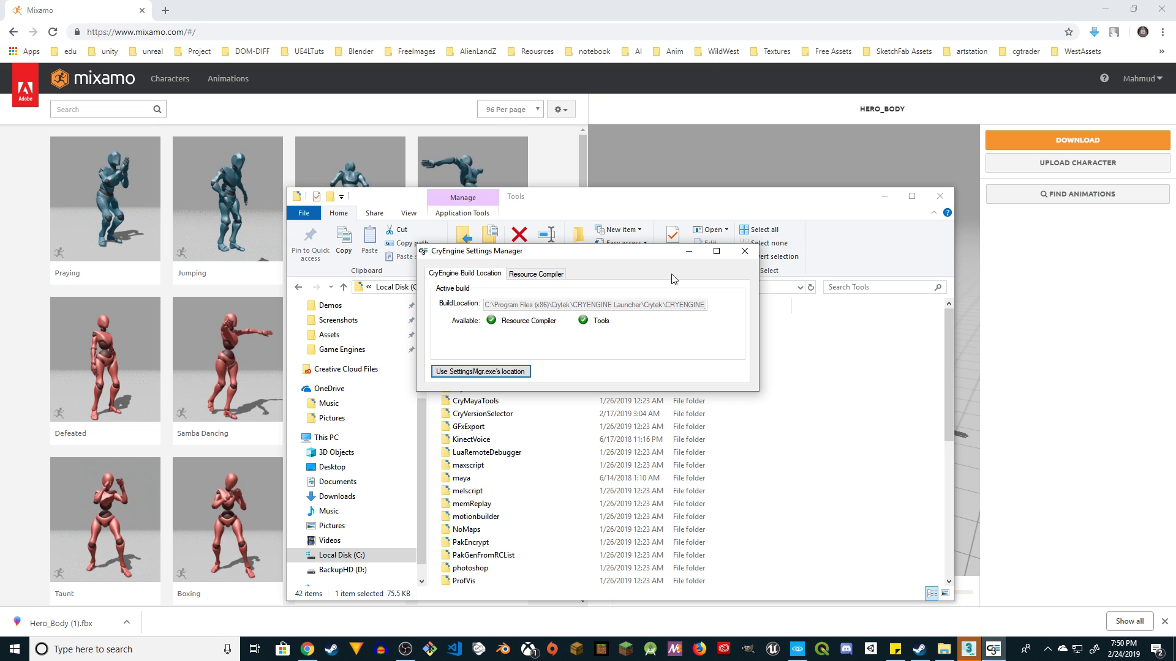
pyautogui.click(744, 253)
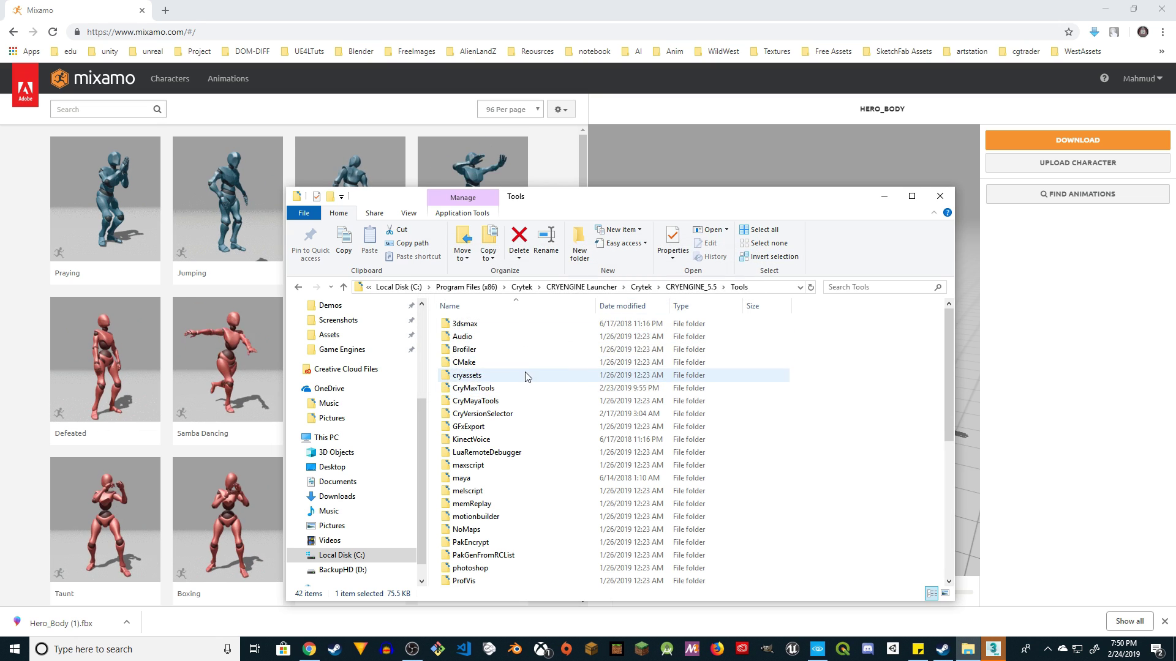
# Run CryToolsInstaller in Install mode, keep only the Autodesk 3ds Max 20.0 64bit package selected, and cancel the installation
pyautogui.scroll(-5, 526, 392)
pyautogui.rightClick(478, 504)
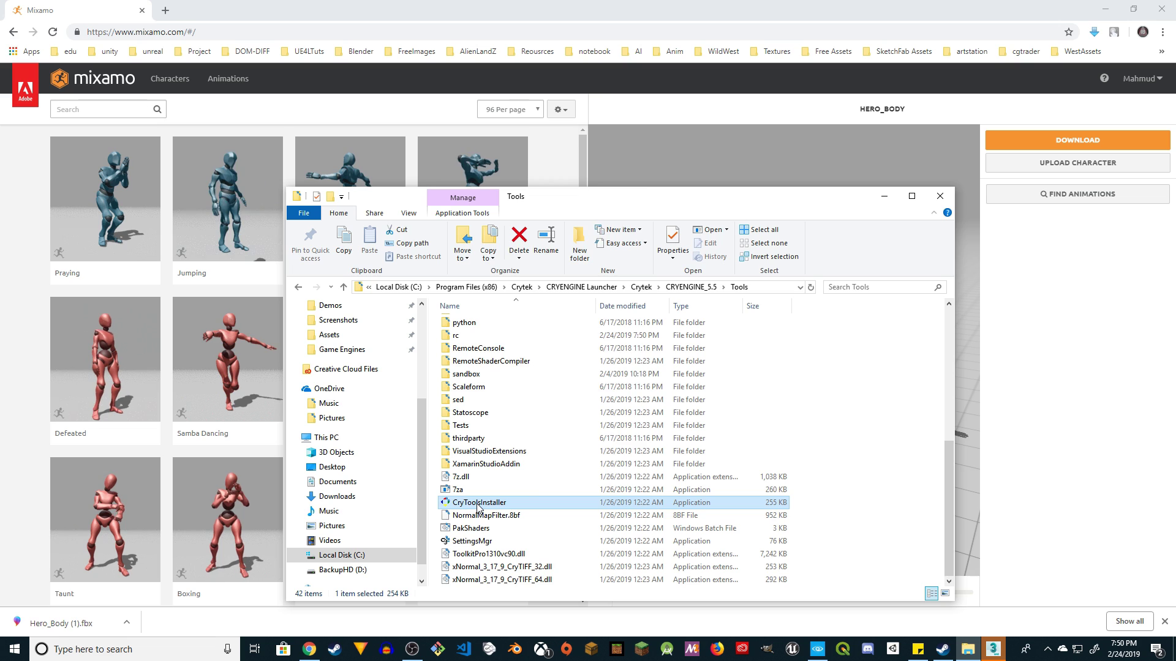
pyautogui.click(542, 208)
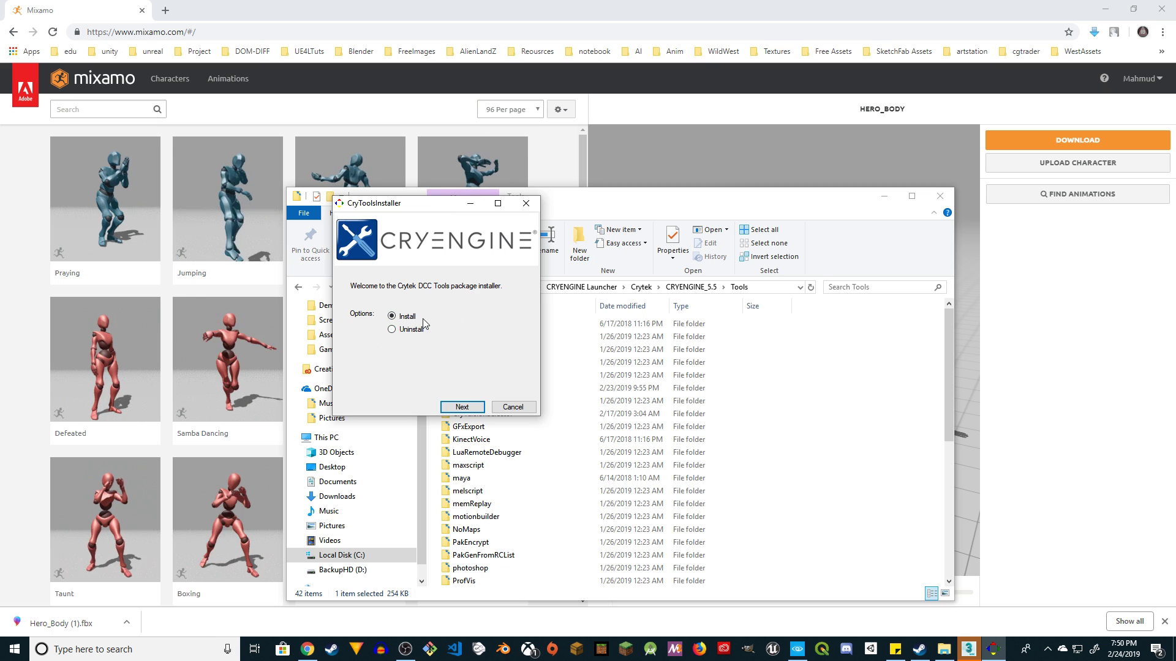
pyautogui.click(461, 406)
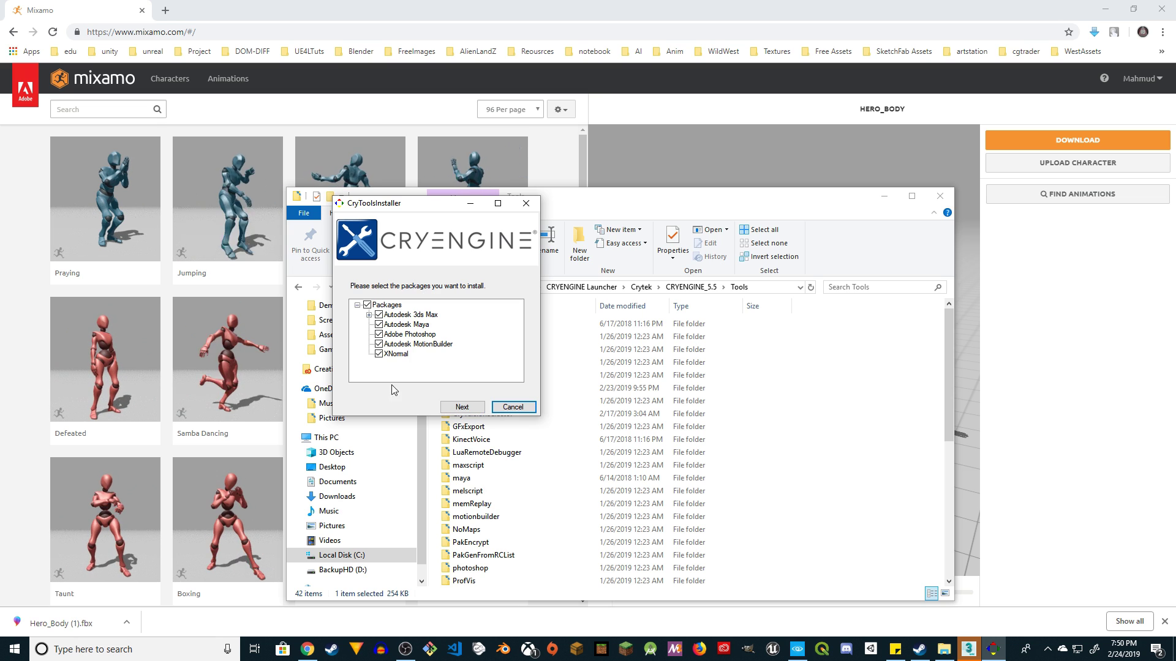
pyautogui.click(369, 315)
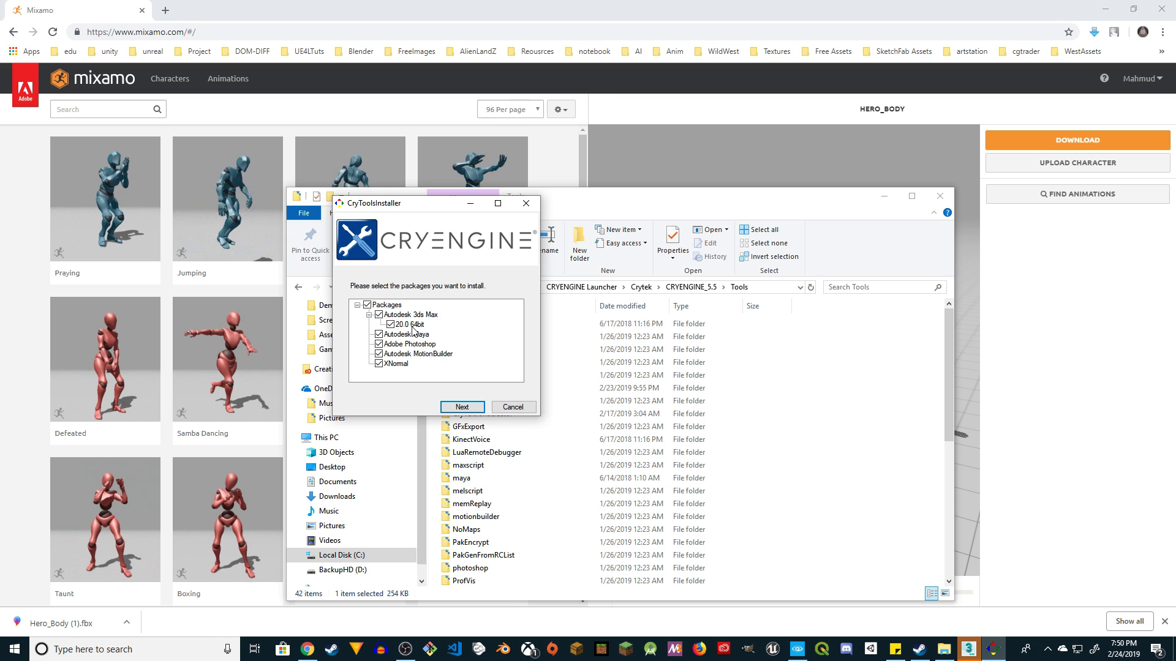
pyautogui.click(379, 335)
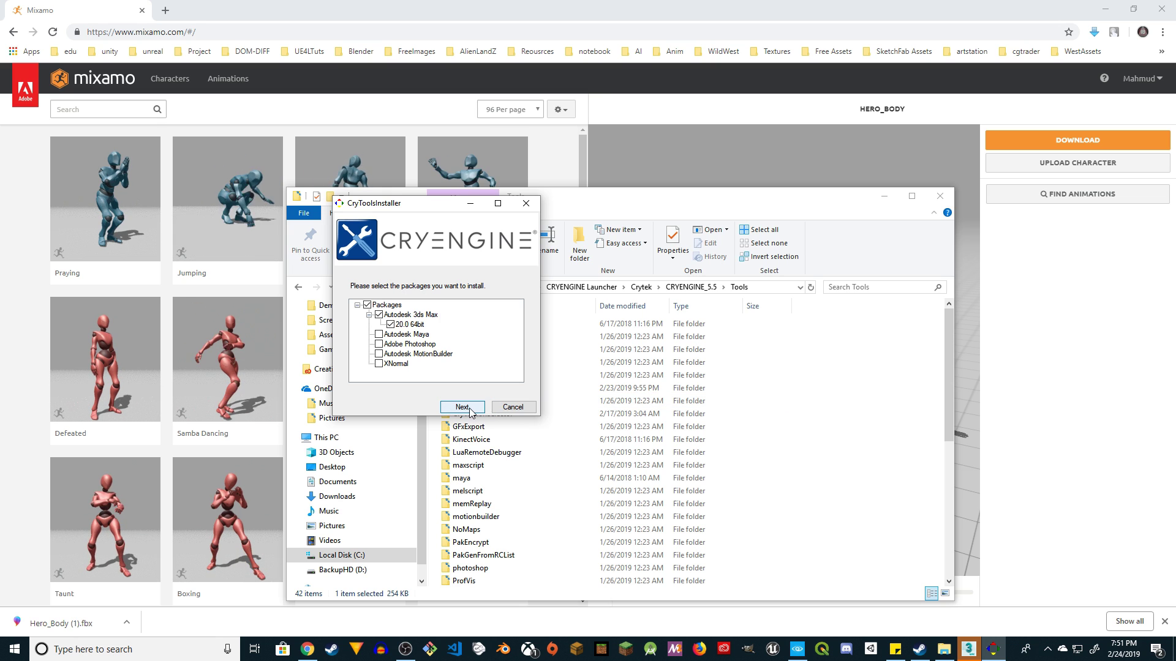
pyautogui.click(512, 408)
pyautogui.click(611, 365)
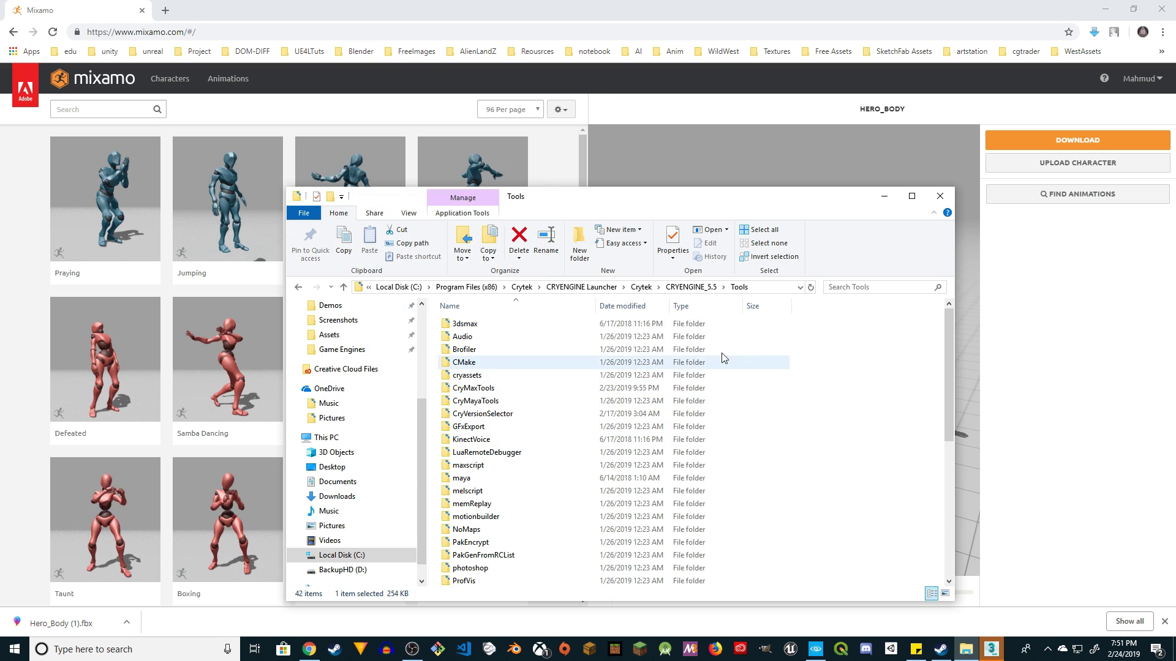
# Show the downloaded FBX in its folder and rename the older Hero_Body file as Hero_Body_1
pyautogui.click(886, 200)
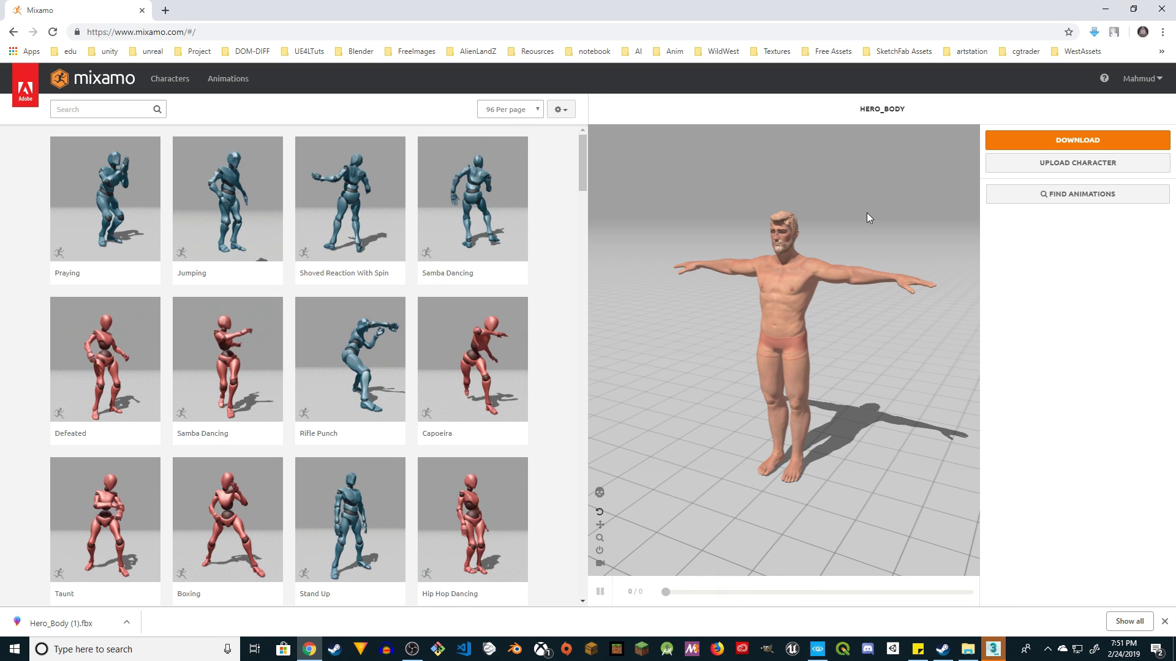
pyautogui.click(127, 622)
pyautogui.click(161, 580)
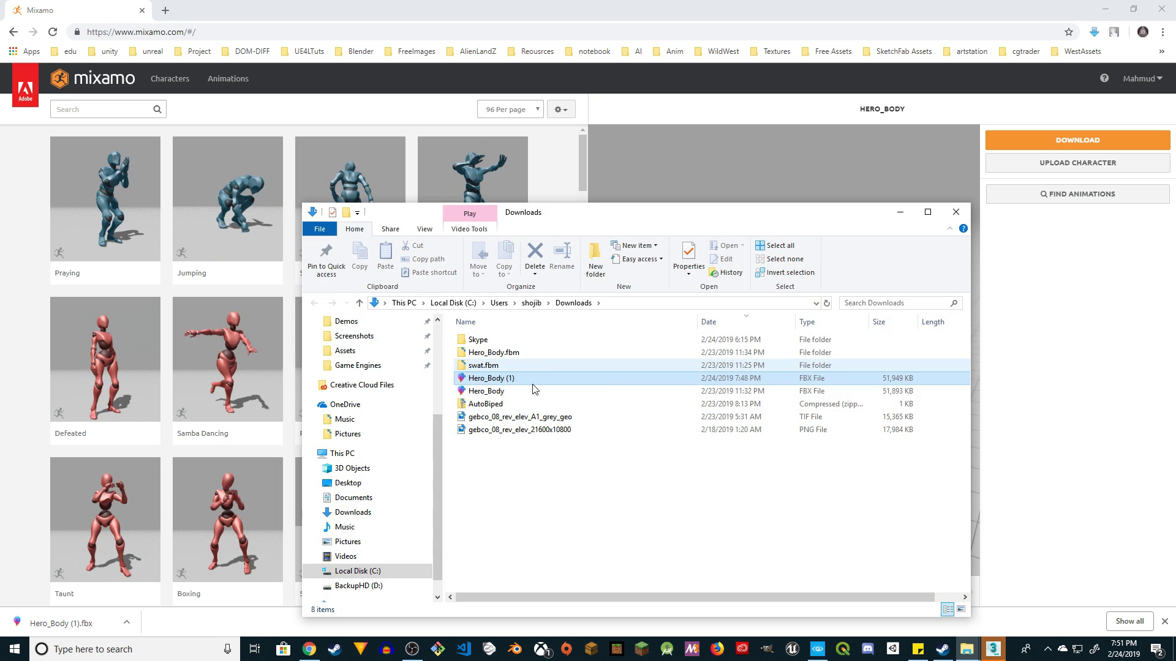
pyautogui.click(490, 391)
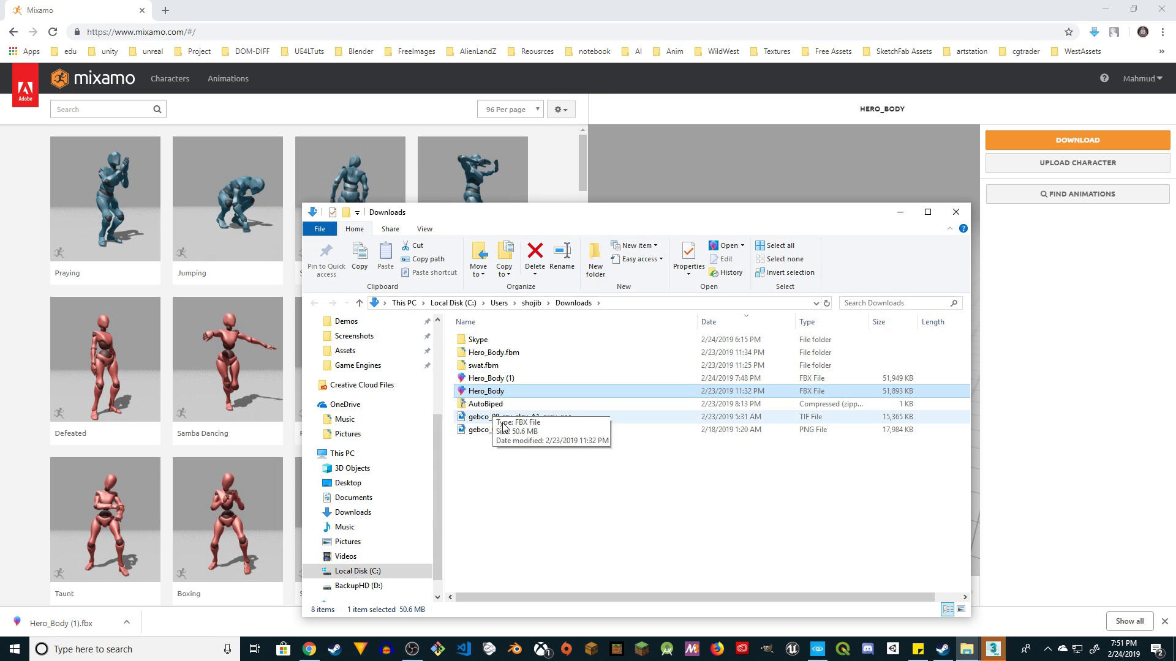
pyautogui.press('F2')
pyautogui.write('_1')
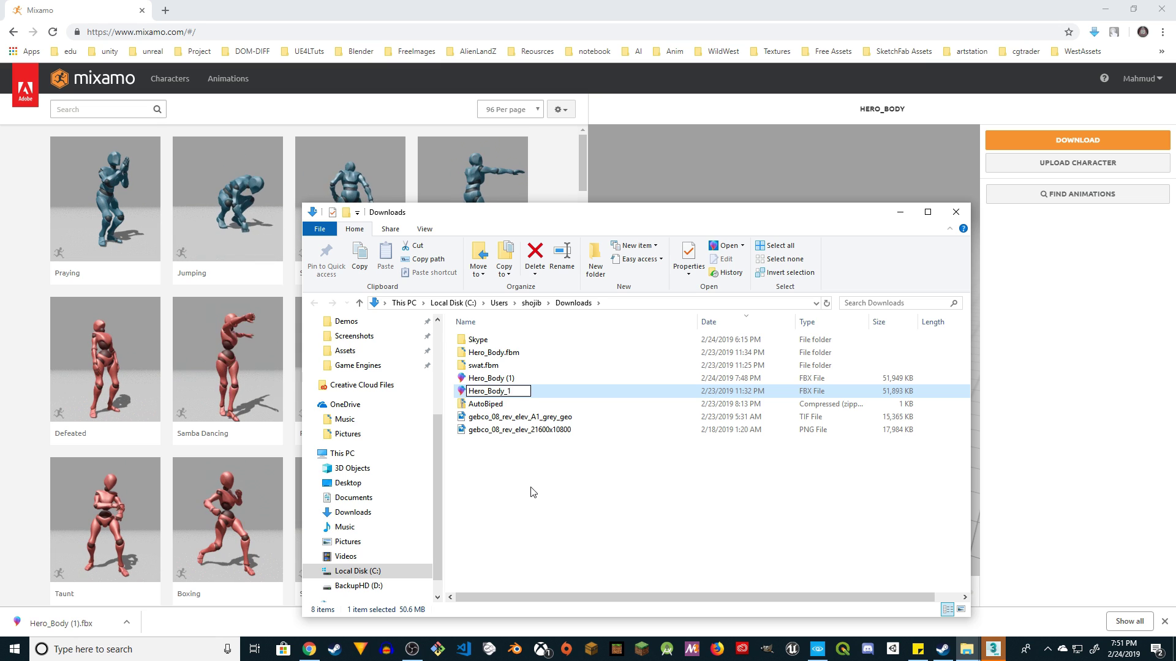
pyautogui.press('Return')
# Rename the newly downloaded Hero_Body (1) FBX file as Hero_Body
pyautogui.press('Up')
pyautogui.press('F2')
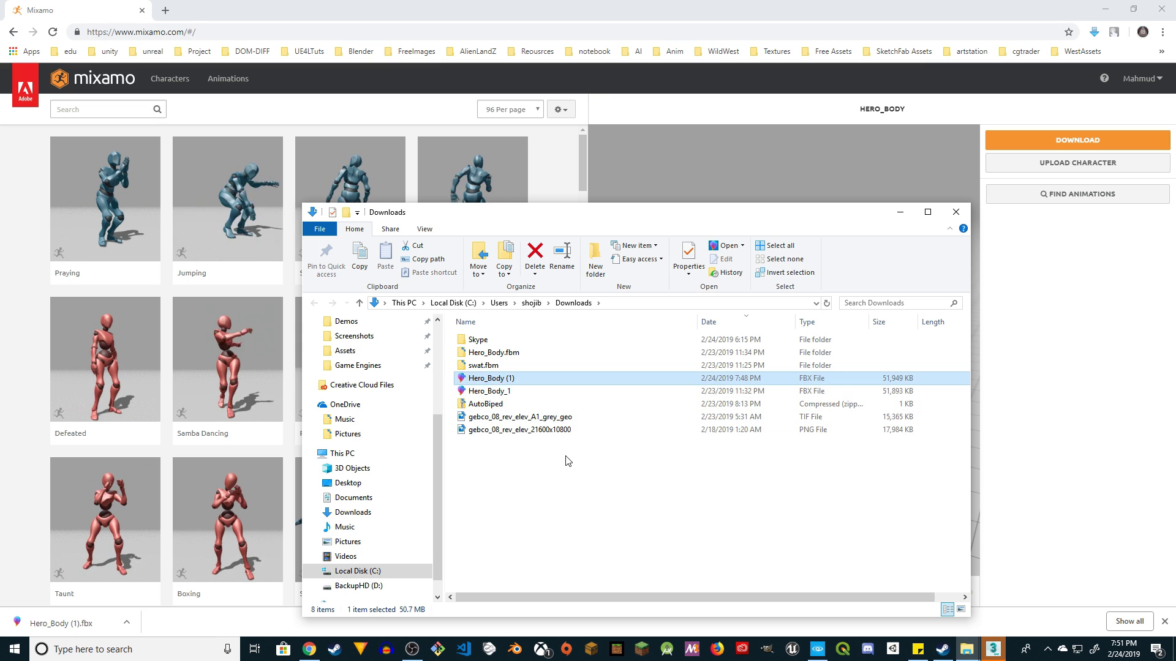
pyautogui.press('End')
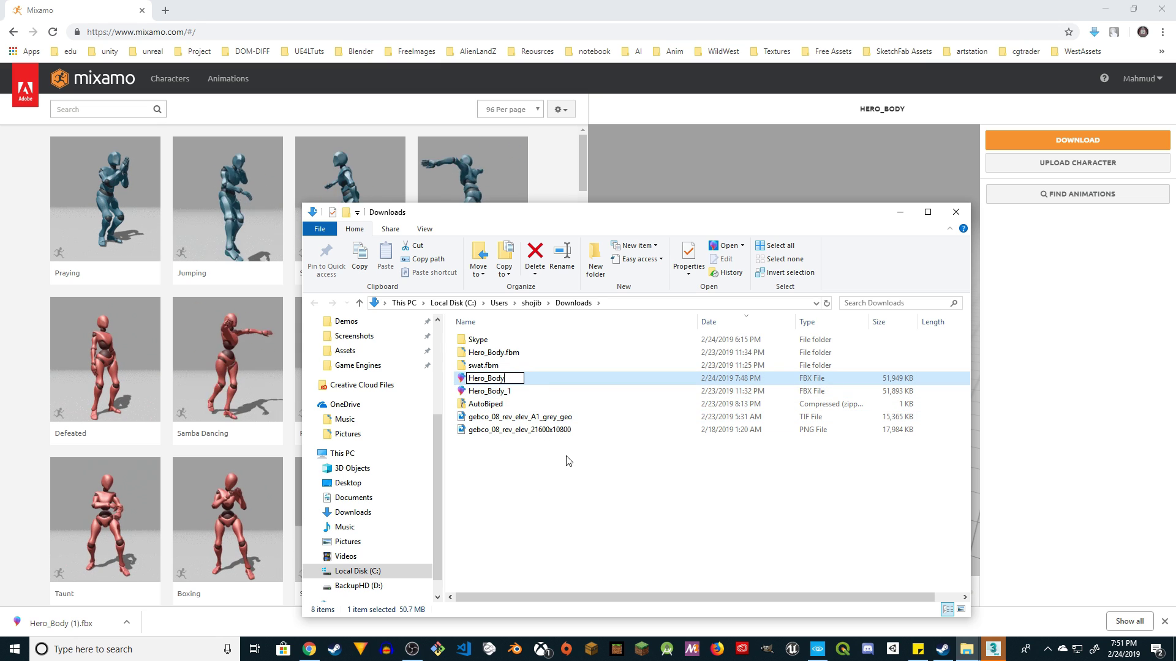
pyautogui.press('Return')
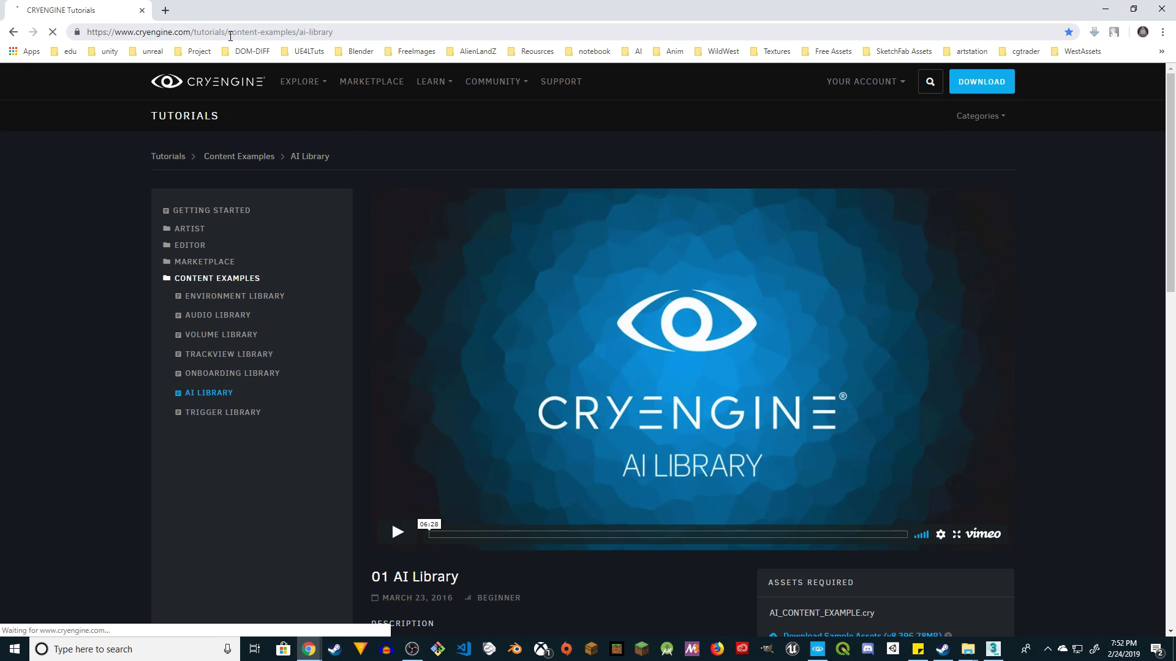
pyautogui.moveTo(362, 31); pyautogui.dragTo(490, 31)
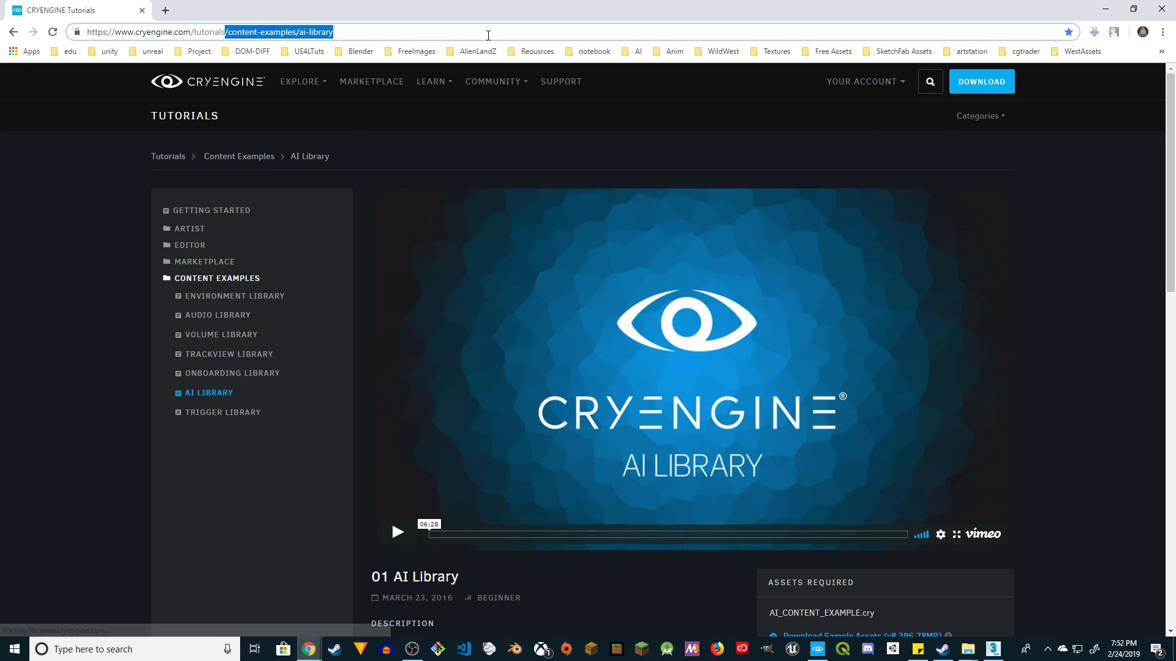
pyautogui.press('BackSpace')
pyautogui.press('Return')
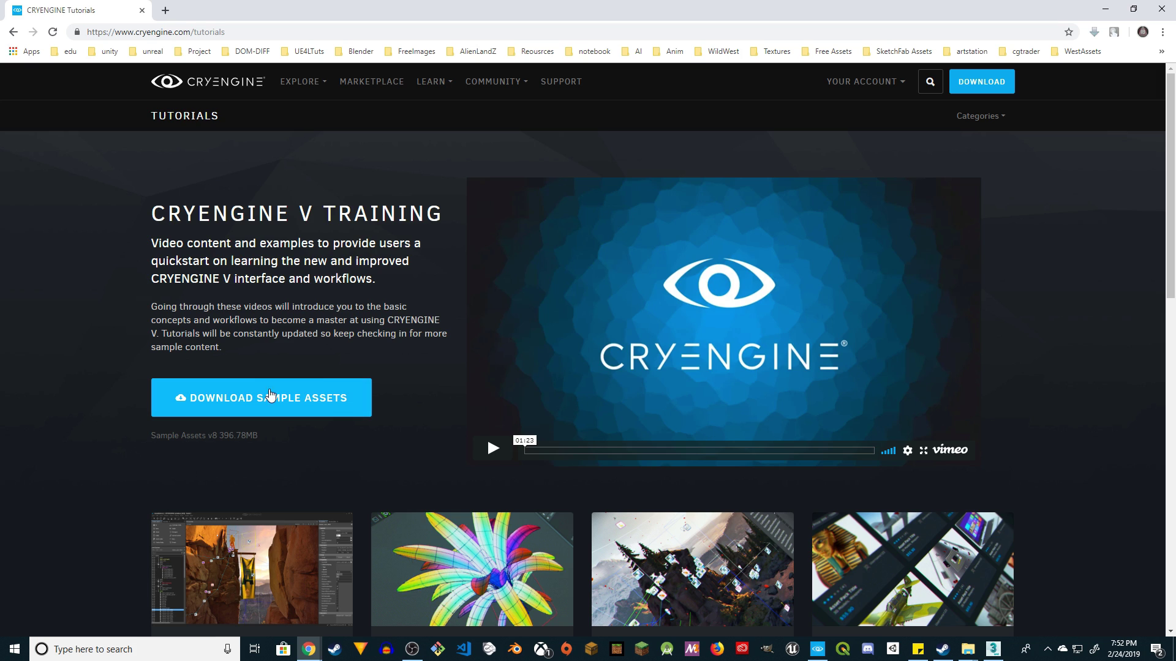
pyautogui.click(297, 405)
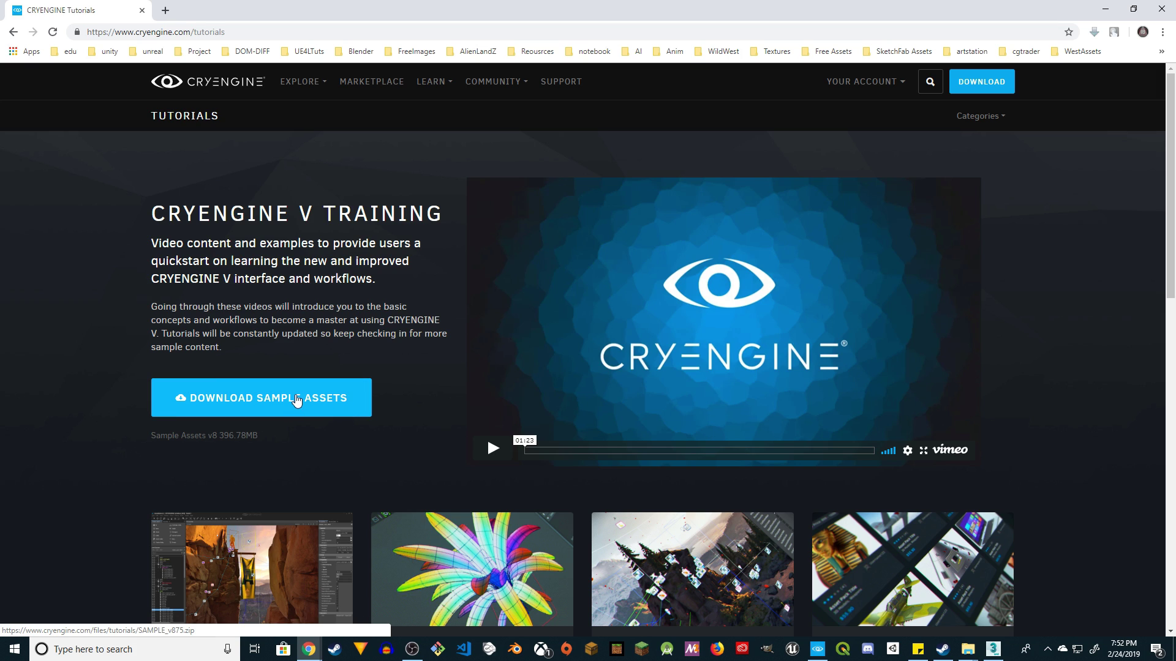
pyautogui.click(1106, 11)
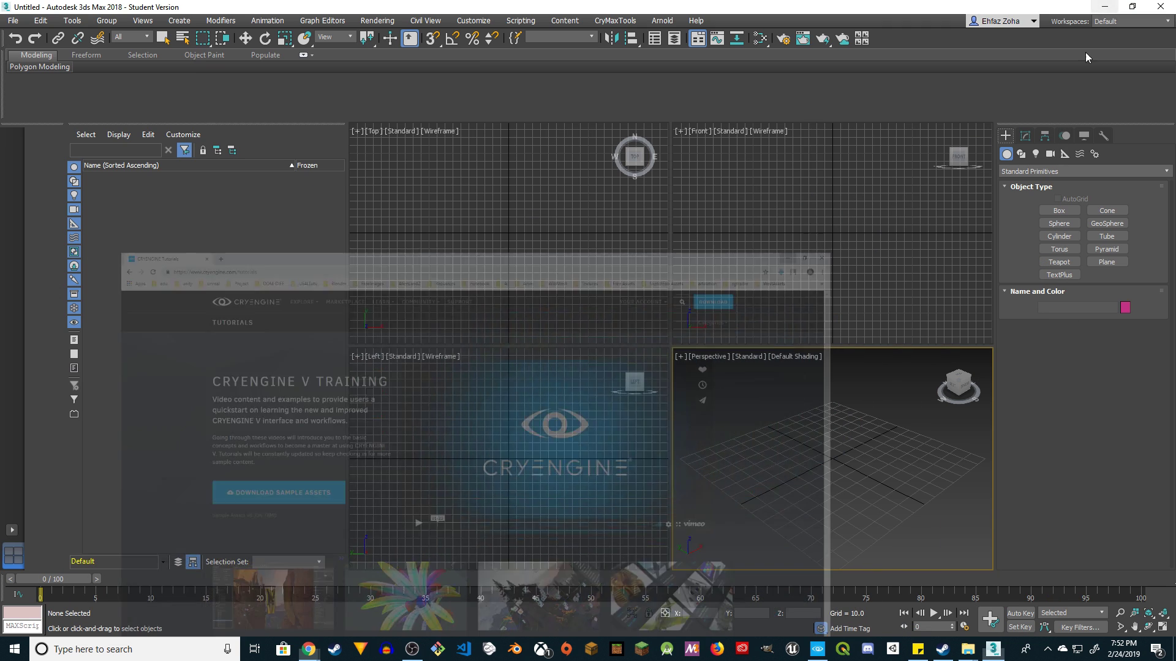
# Browse for a scene to open in D:\CryEngine\Assets\SAMPLE_v8, going into the MAX__SKELETONS folder of the 3ds Max exercise scenes
pyautogui.click(12, 20)
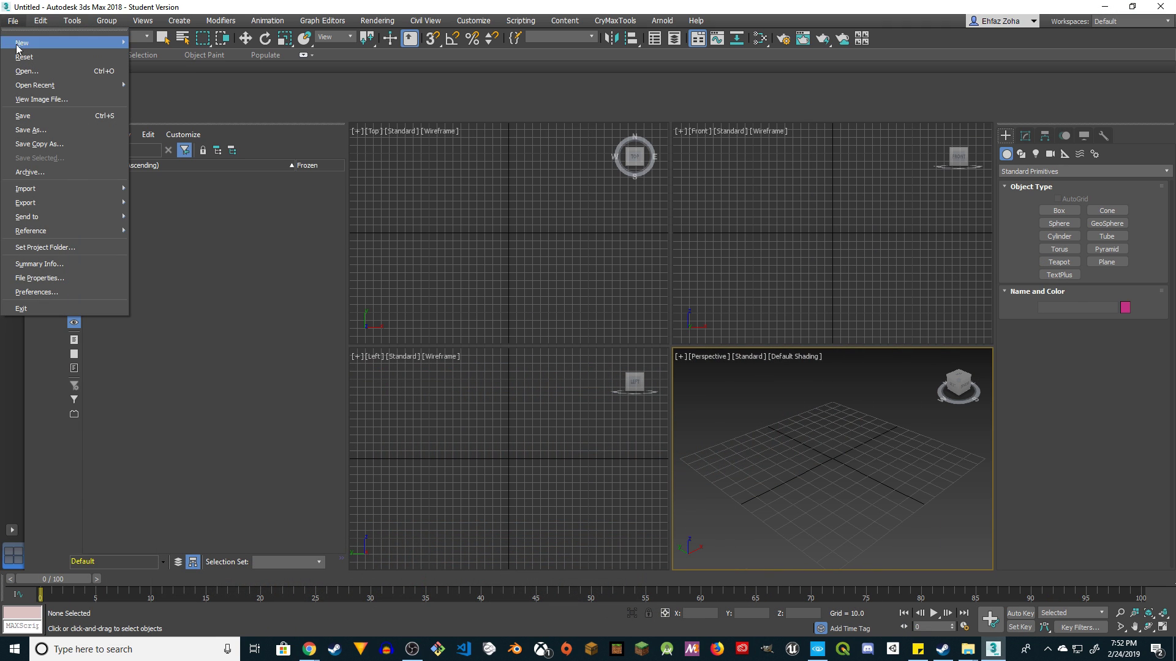
pyautogui.click(31, 69)
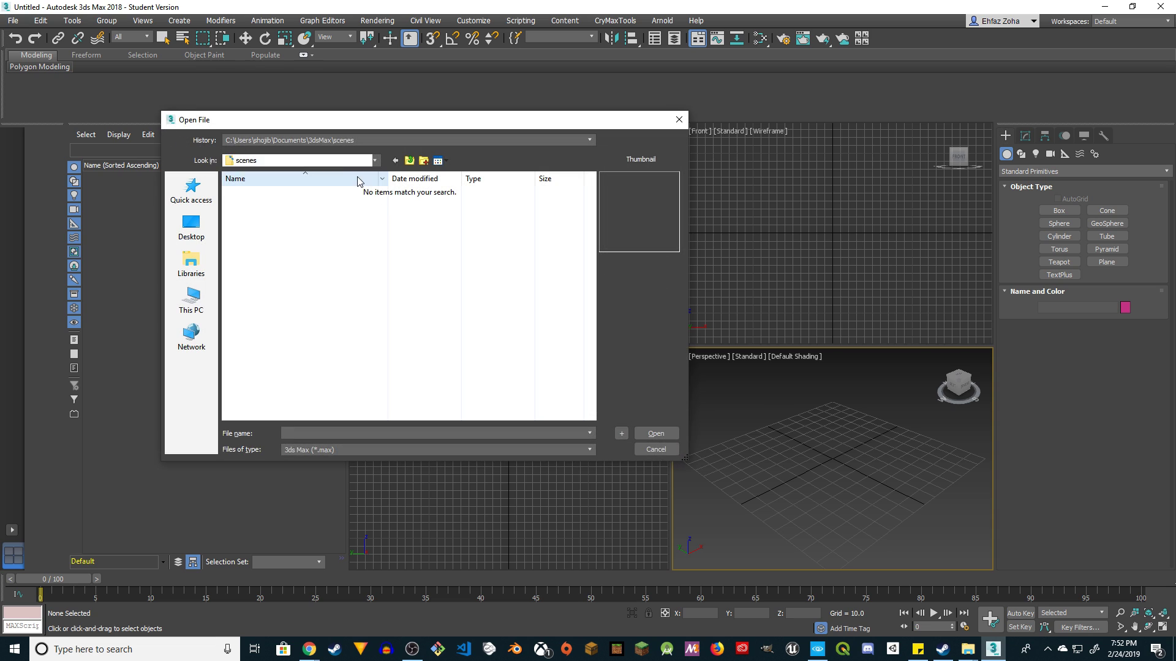
pyautogui.click(371, 161)
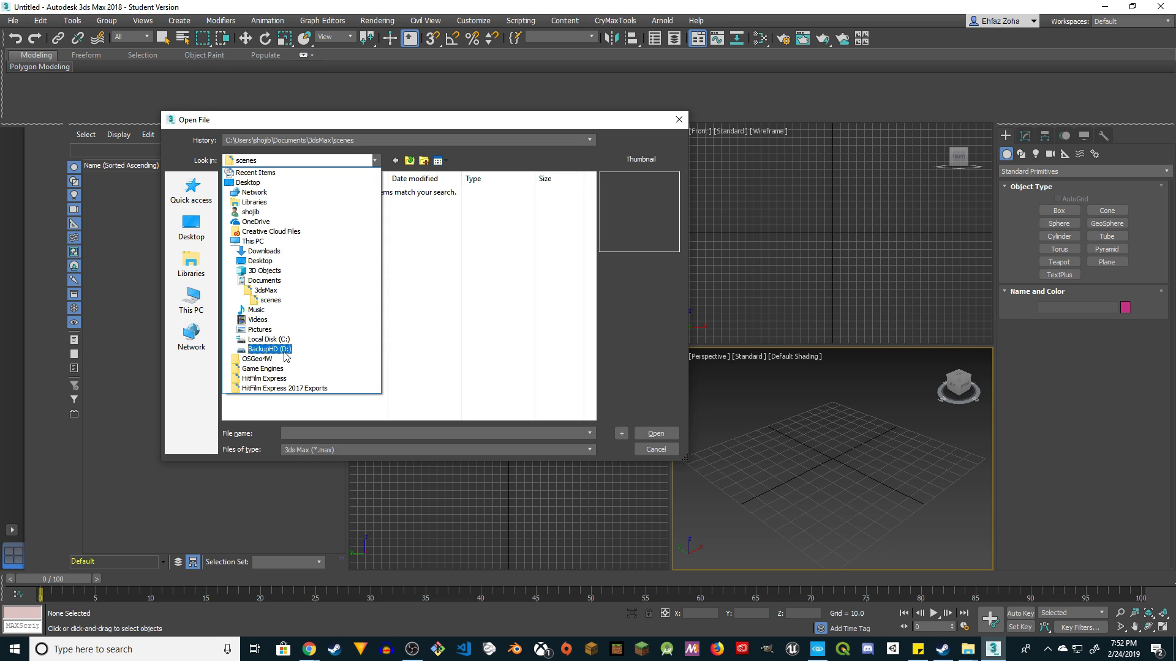
pyautogui.click(286, 350)
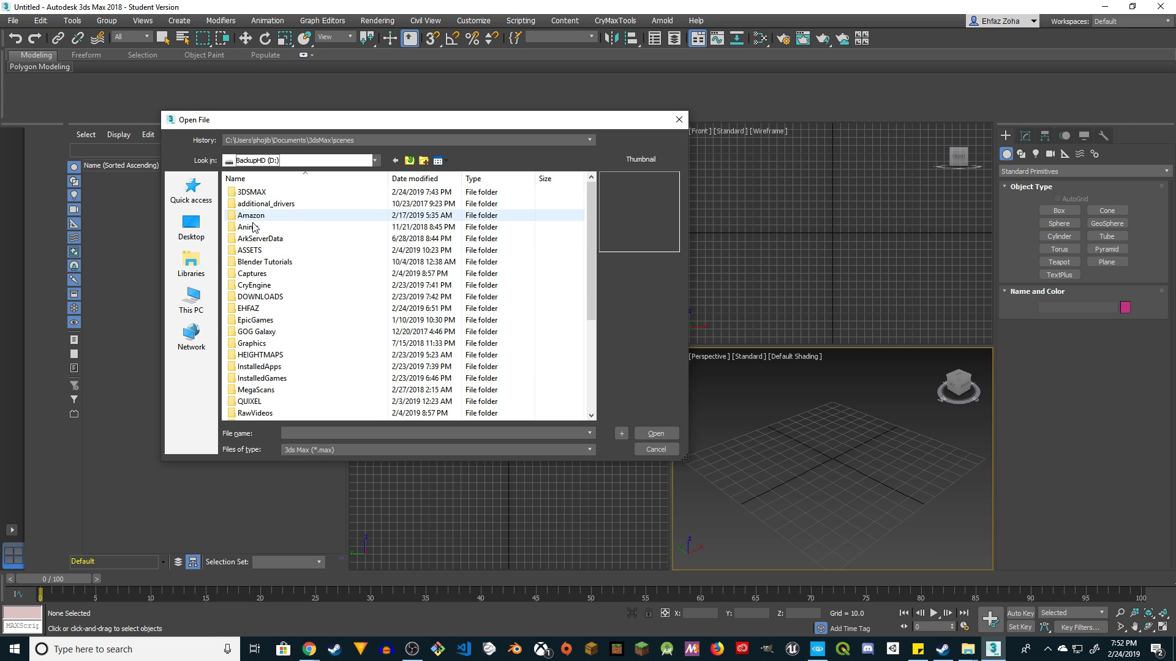
pyautogui.doubleClick(252, 285)
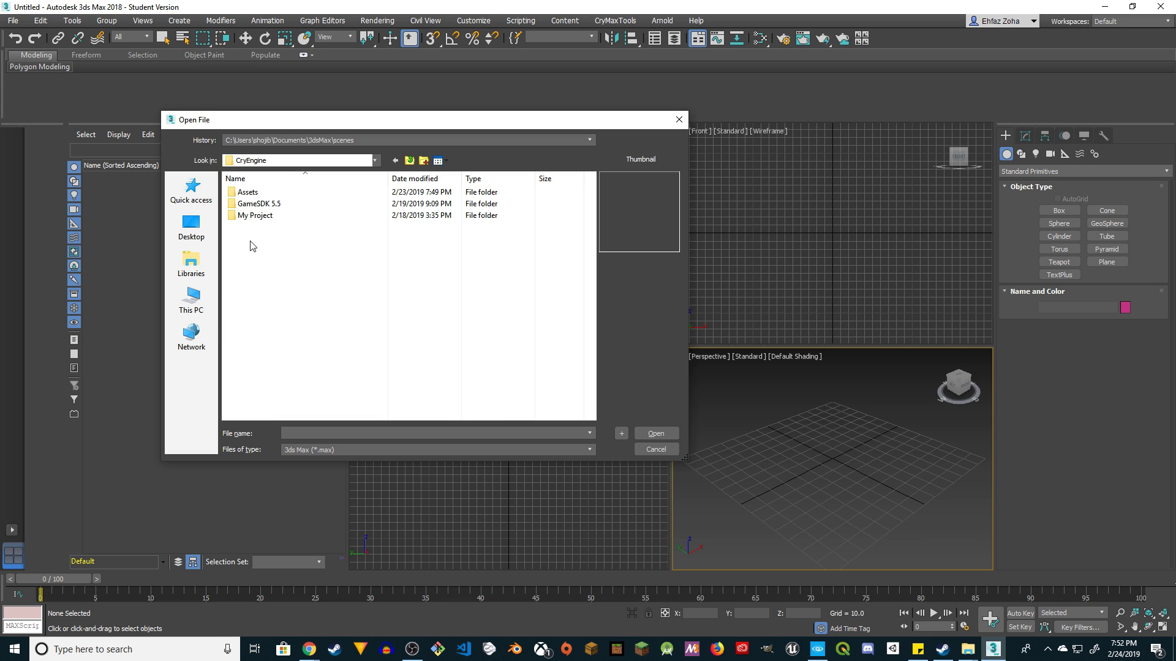
pyautogui.doubleClick(254, 192)
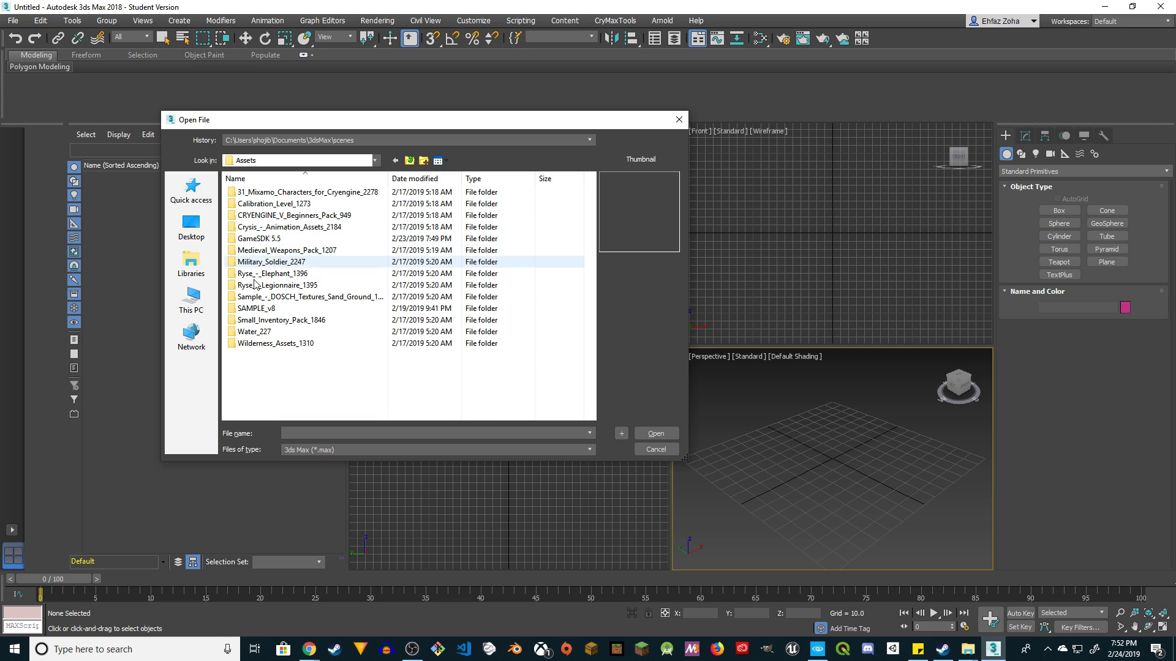
pyautogui.doubleClick(260, 309)
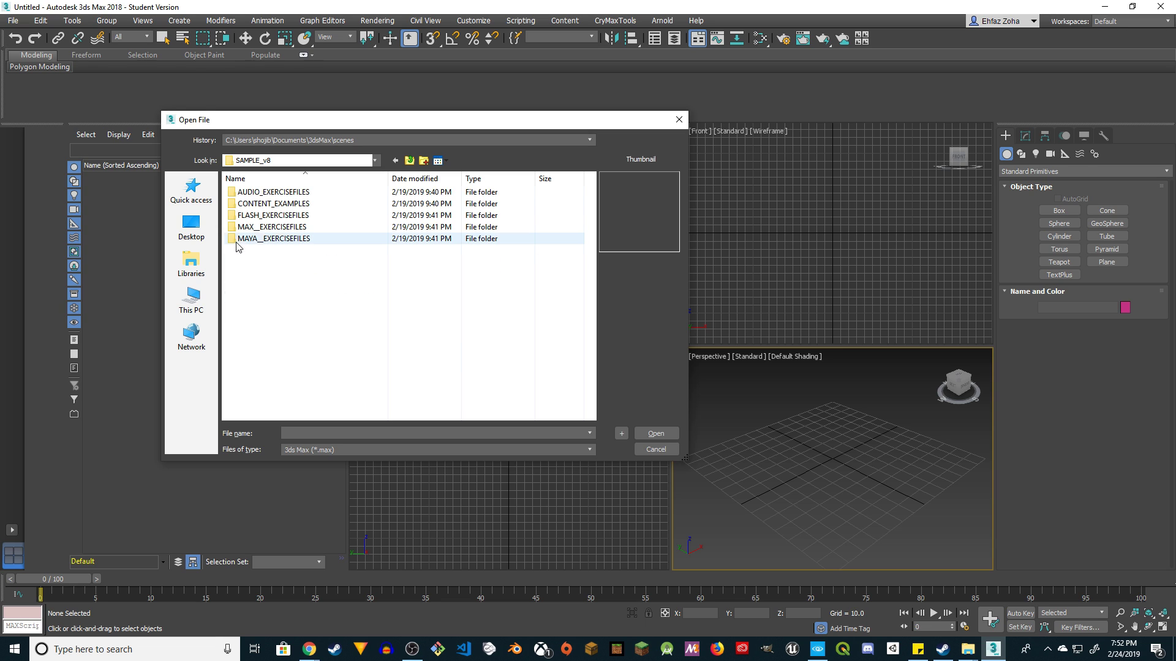
pyautogui.doubleClick(289, 228)
pyautogui.doubleClick(249, 192)
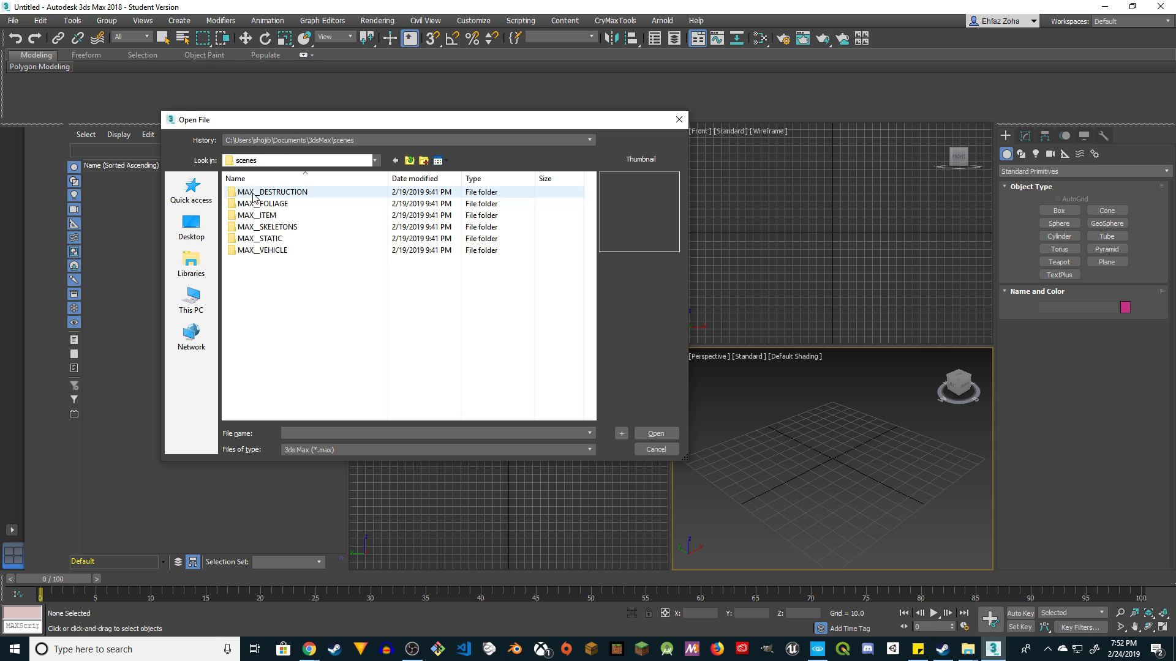
pyautogui.doubleClick(259, 227)
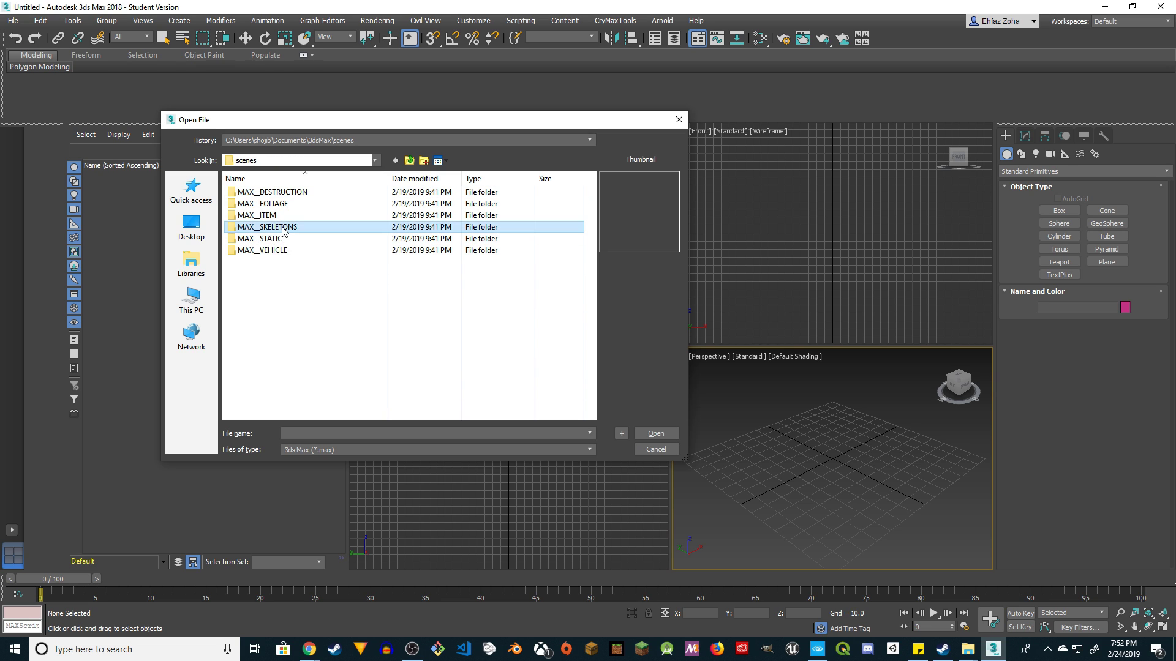
# Open the skeleton_player_generic scene and adopt the file's gamma and LUT settings
pyautogui.click(274, 218)
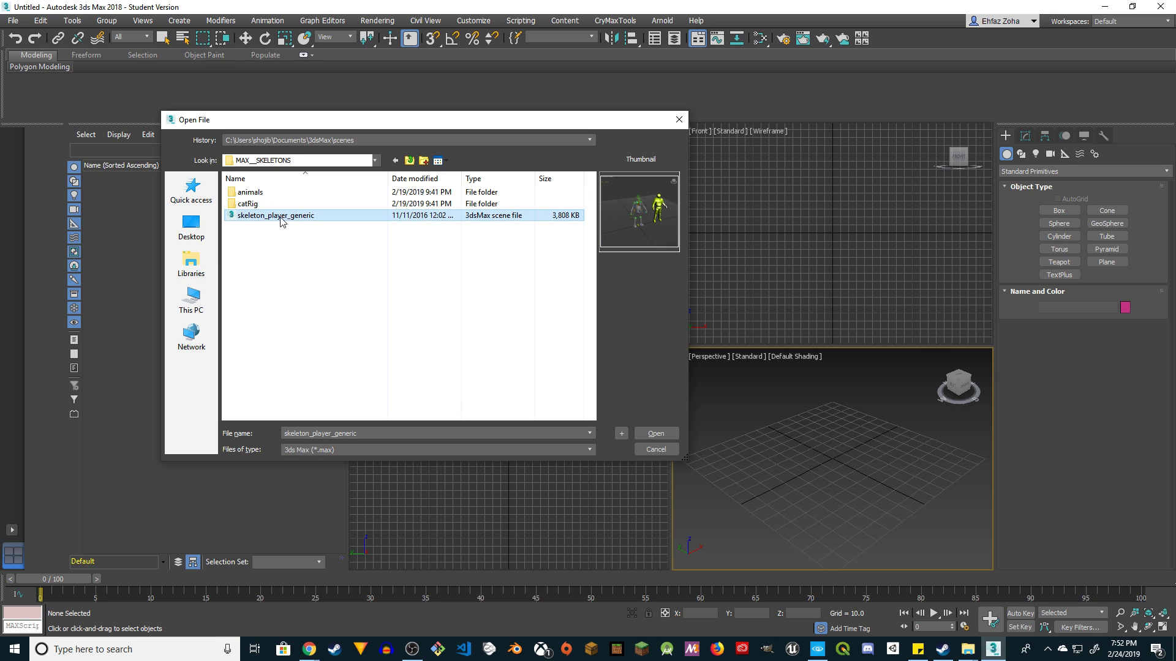
pyautogui.click(648, 432)
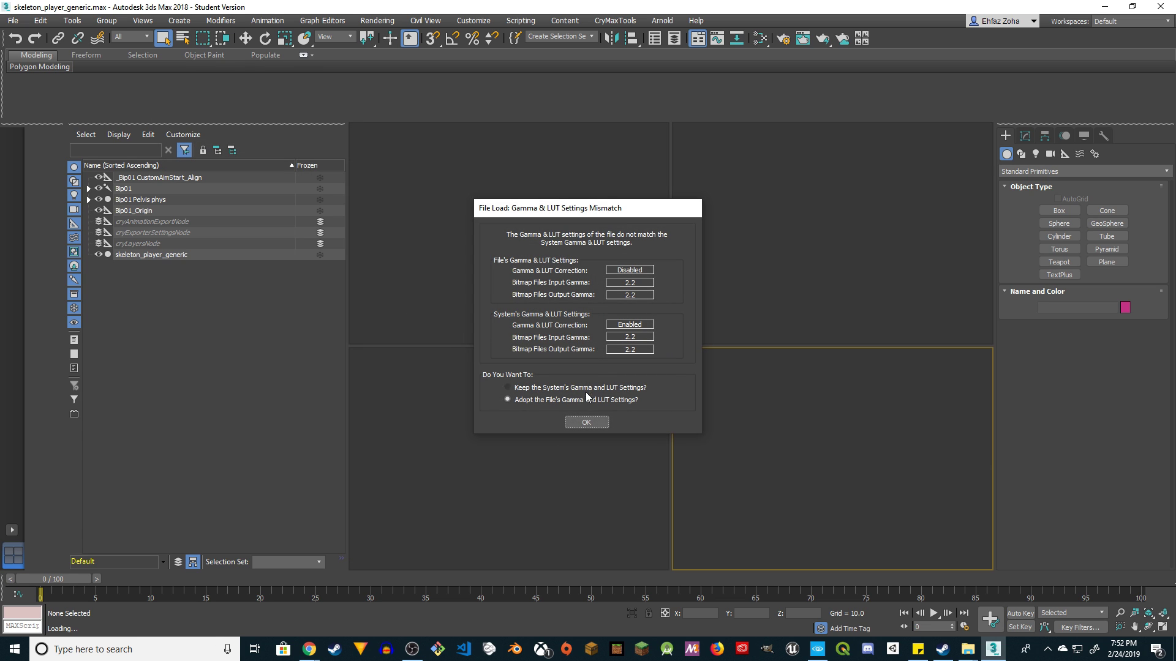
pyautogui.click(586, 423)
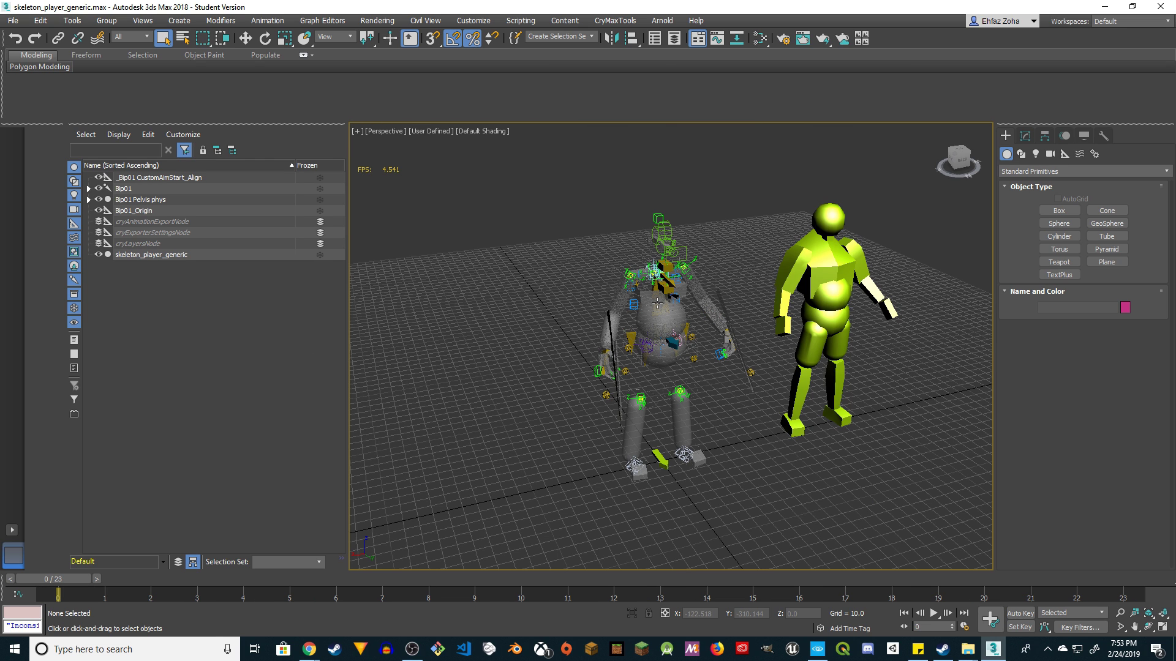
# Examine the Bip01 hierarchy in the scene, comparing the Bip01 Pelvis child with the Bip01 root
pyautogui.click(88, 190)
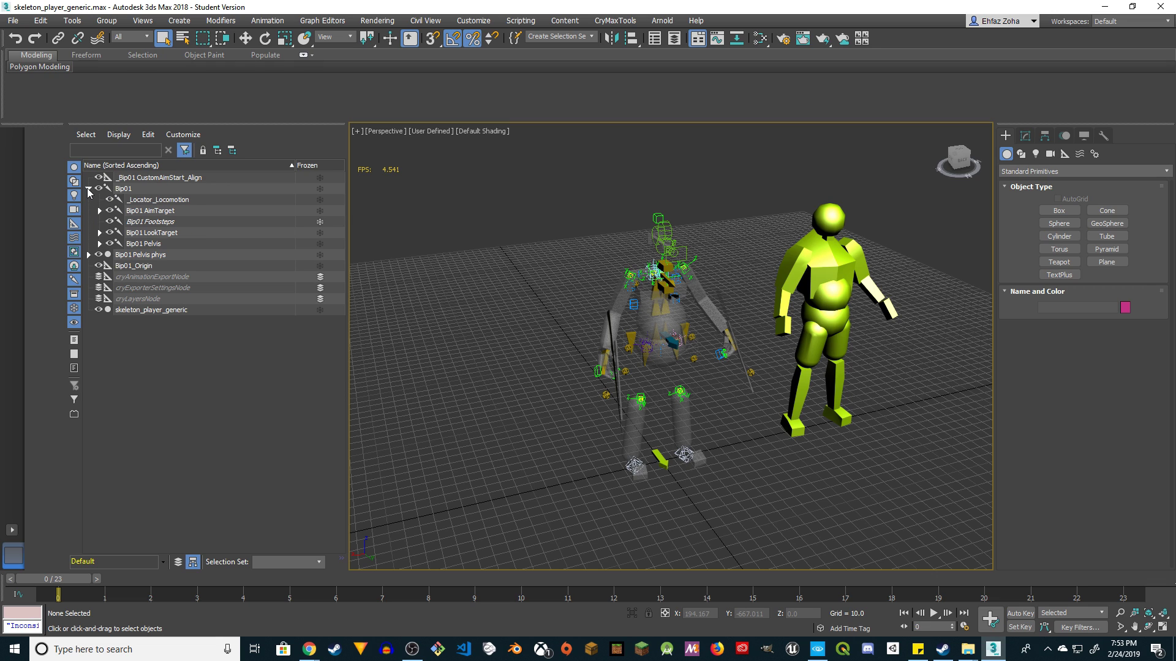
pyautogui.click(149, 245)
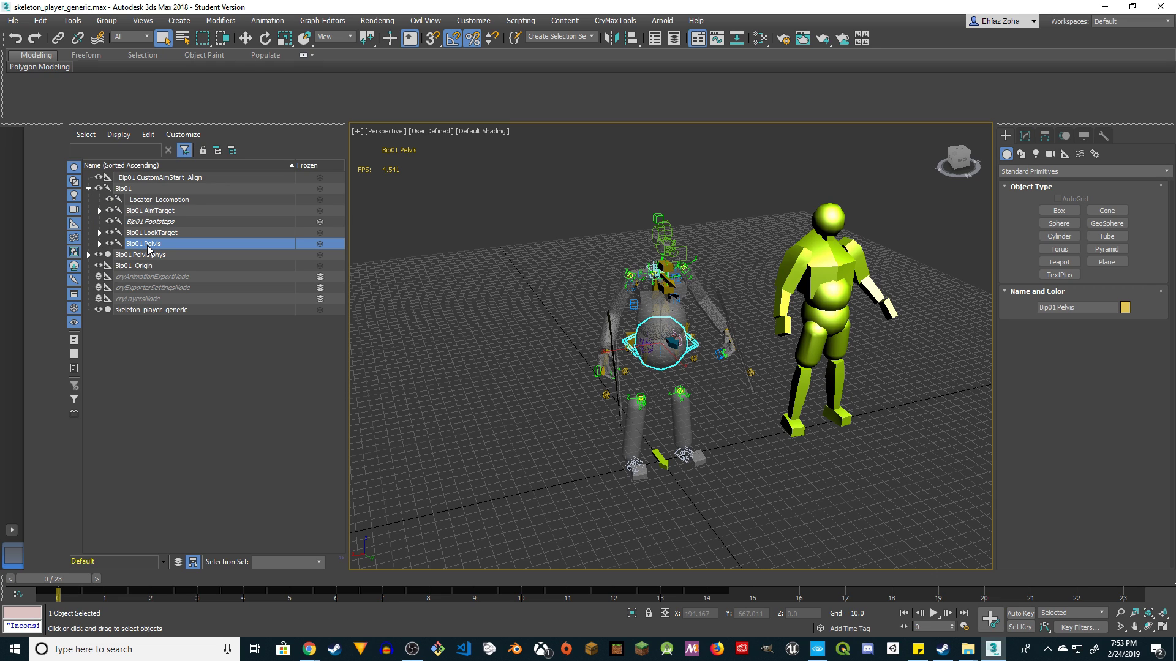
pyautogui.click(124, 190)
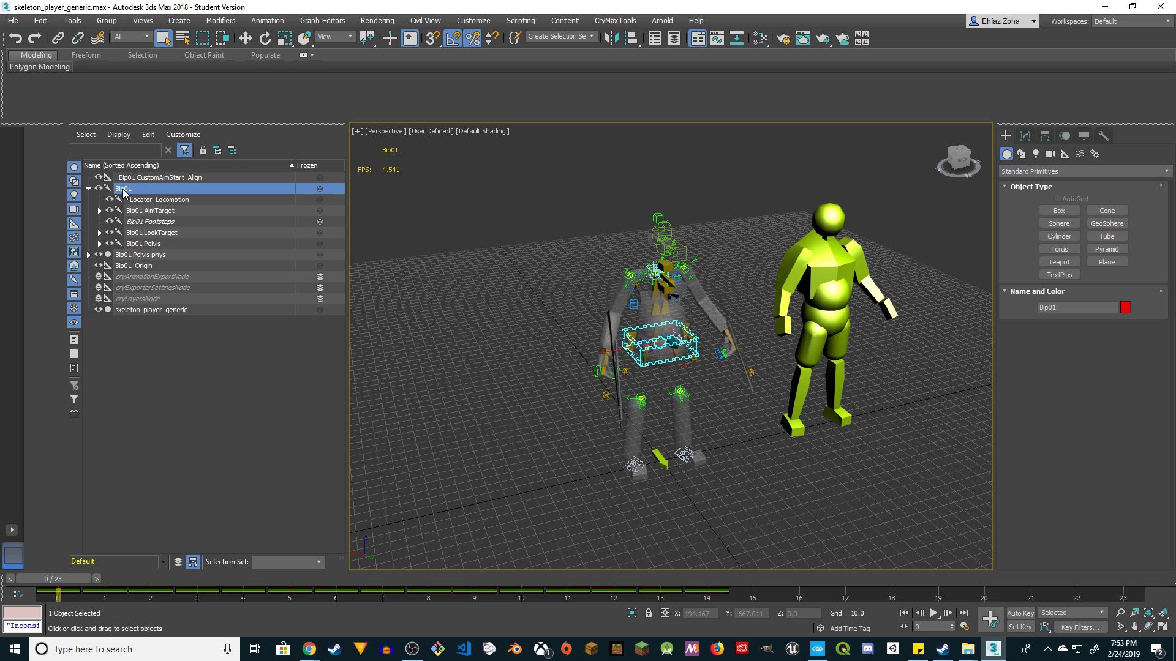
pyautogui.click(89, 189)
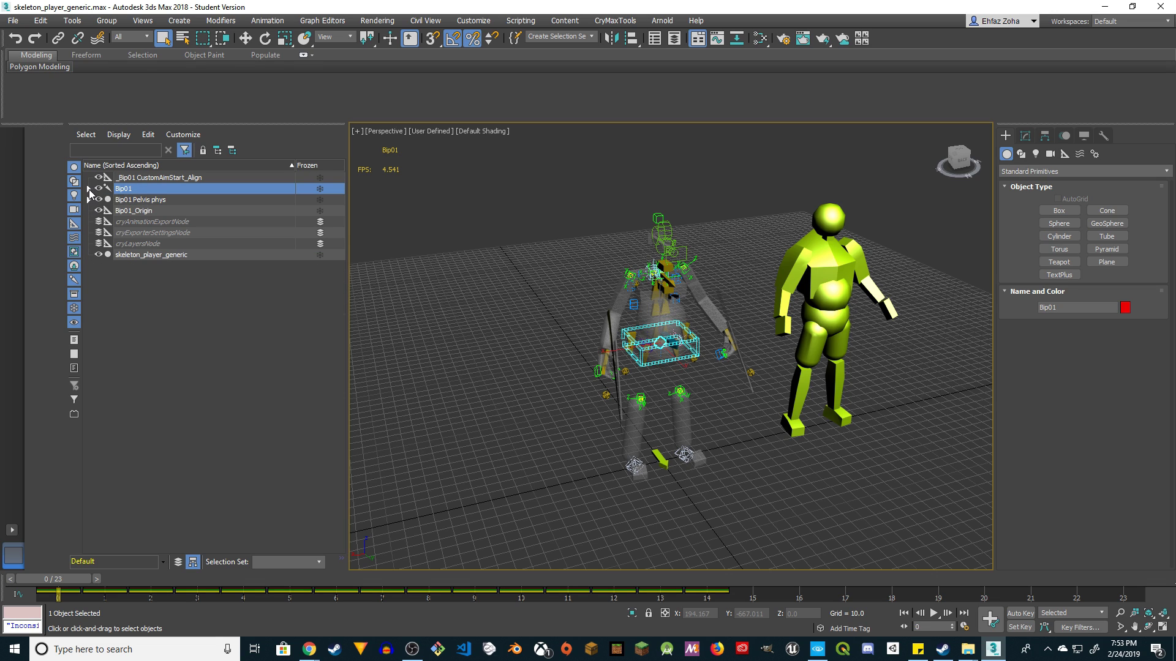
pyautogui.click(89, 190)
pyautogui.click(139, 233)
pyautogui.click(124, 189)
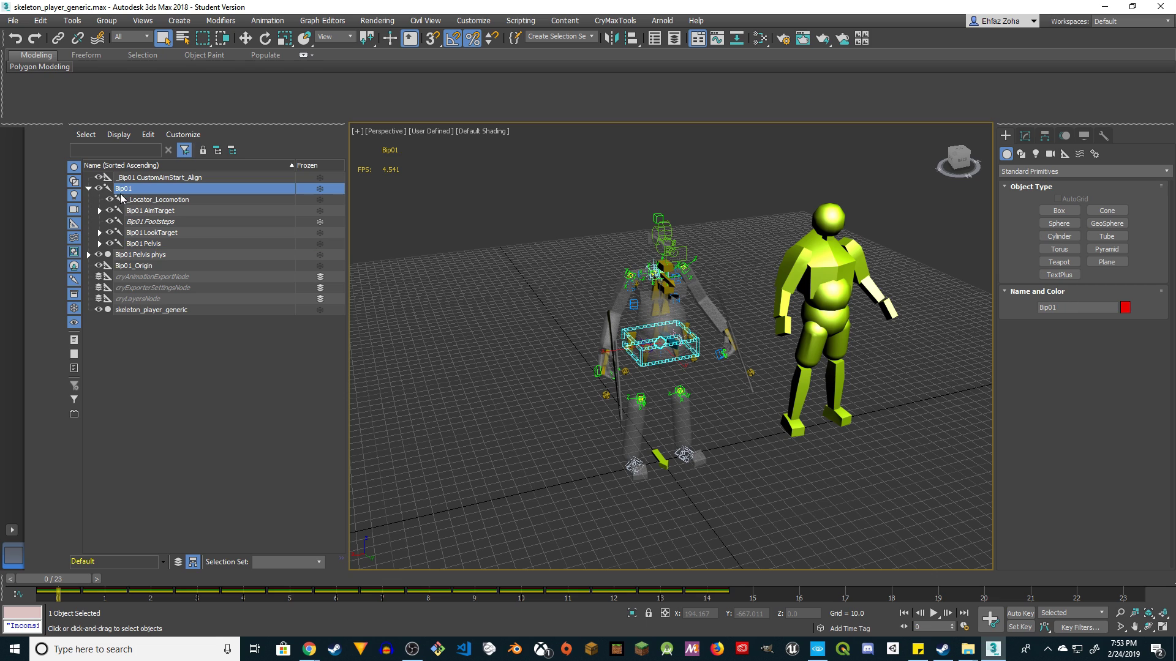
pyautogui.click(89, 189)
# Select the Bip01 root by name from the list of scene objects
pyautogui.click(182, 38)
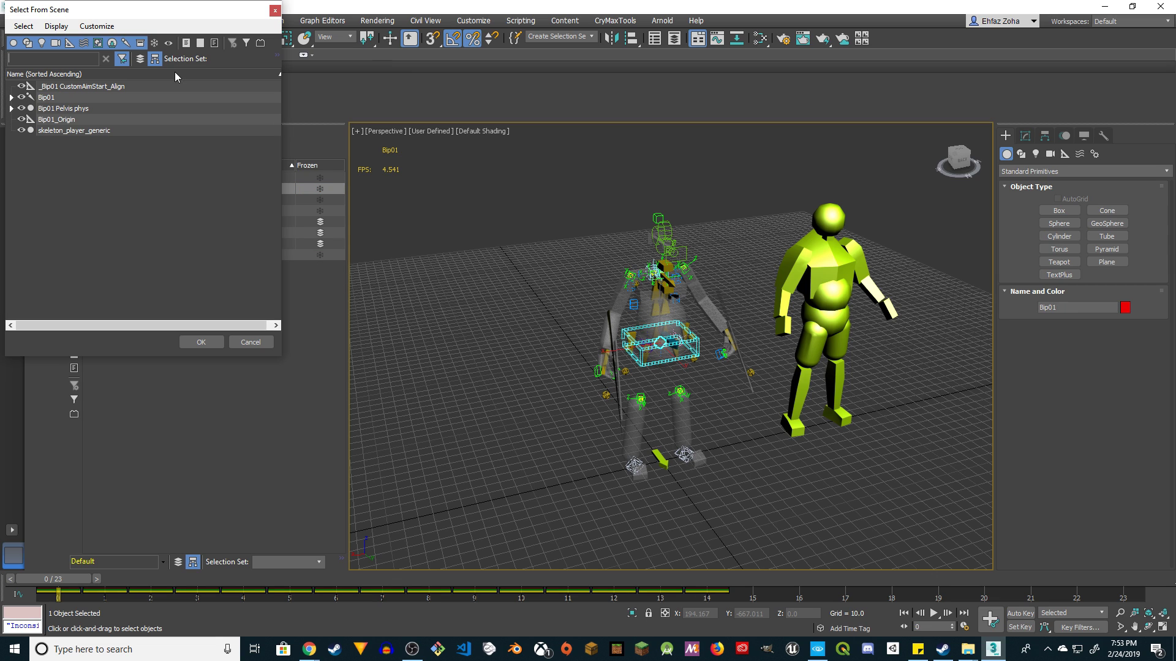
pyautogui.click(46, 98)
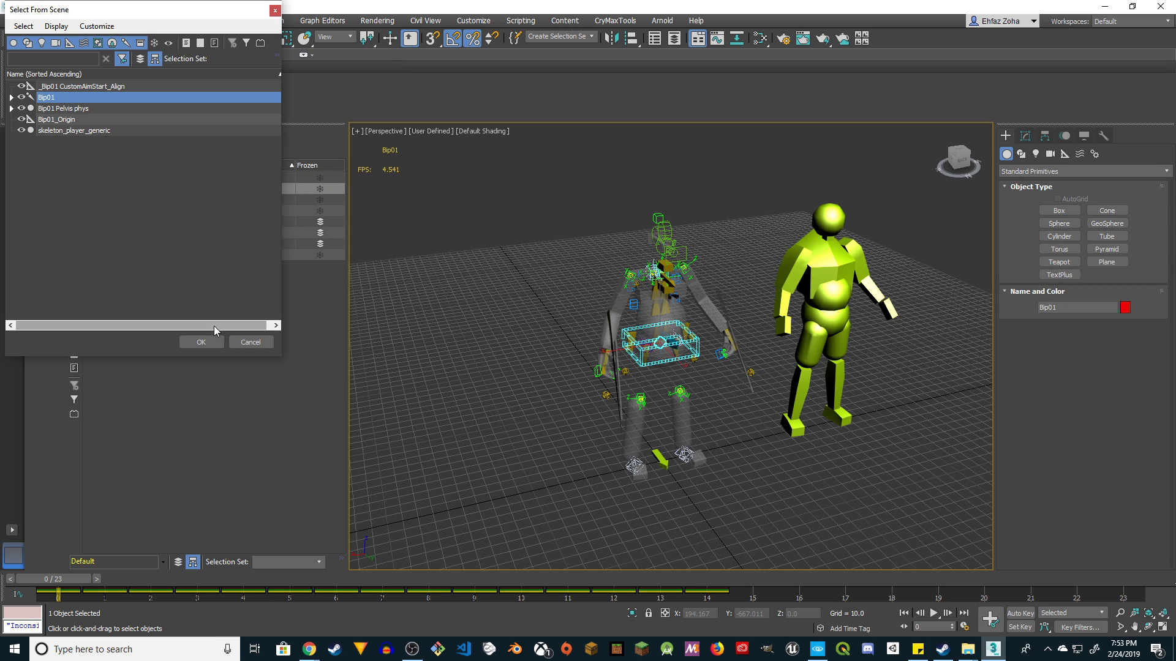
pyautogui.click(206, 341)
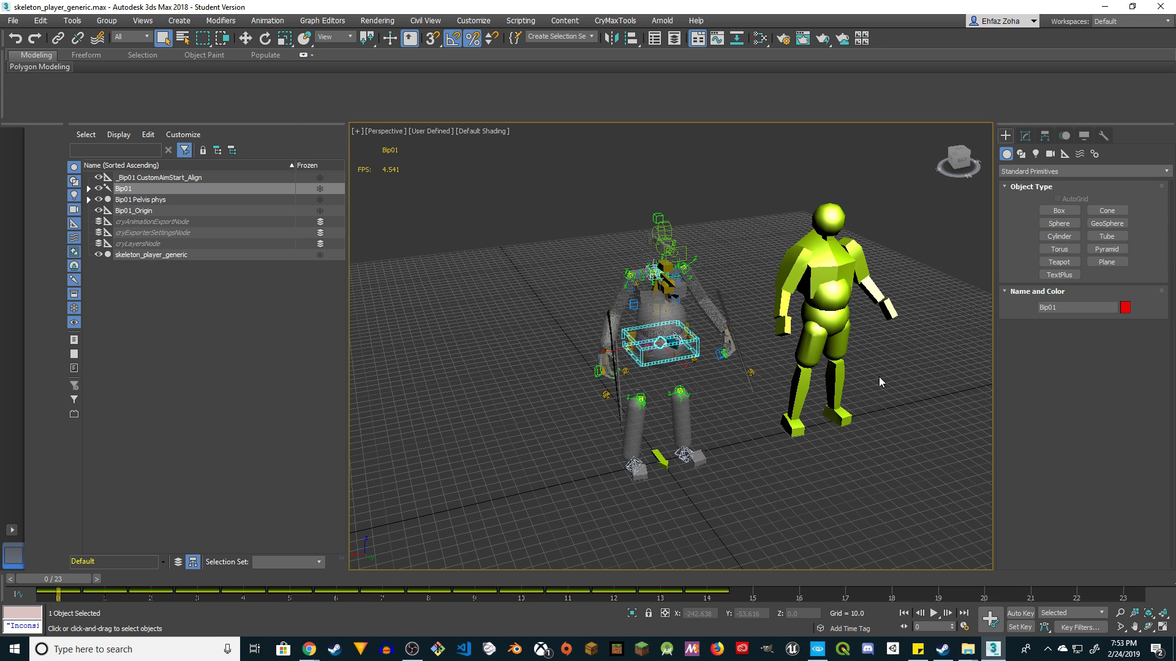
# Show the biped motion parameters for Bip01 and create a new copy collection for its poses
pyautogui.click(1065, 136)
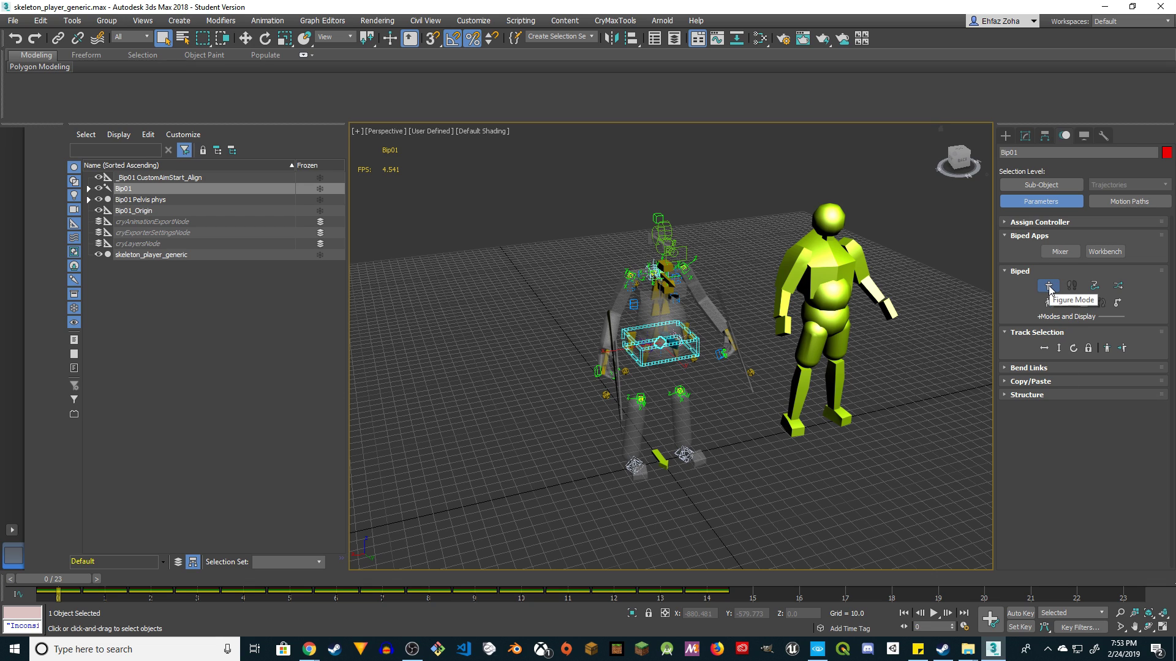
pyautogui.click(1010, 382)
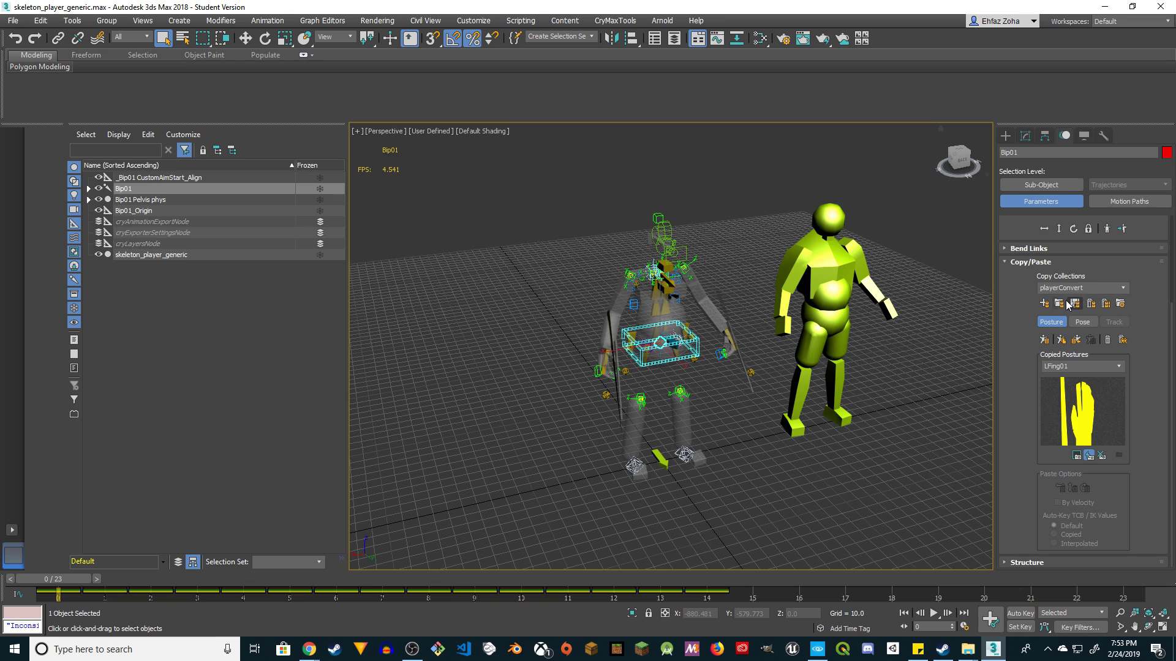
pyautogui.click(1044, 304)
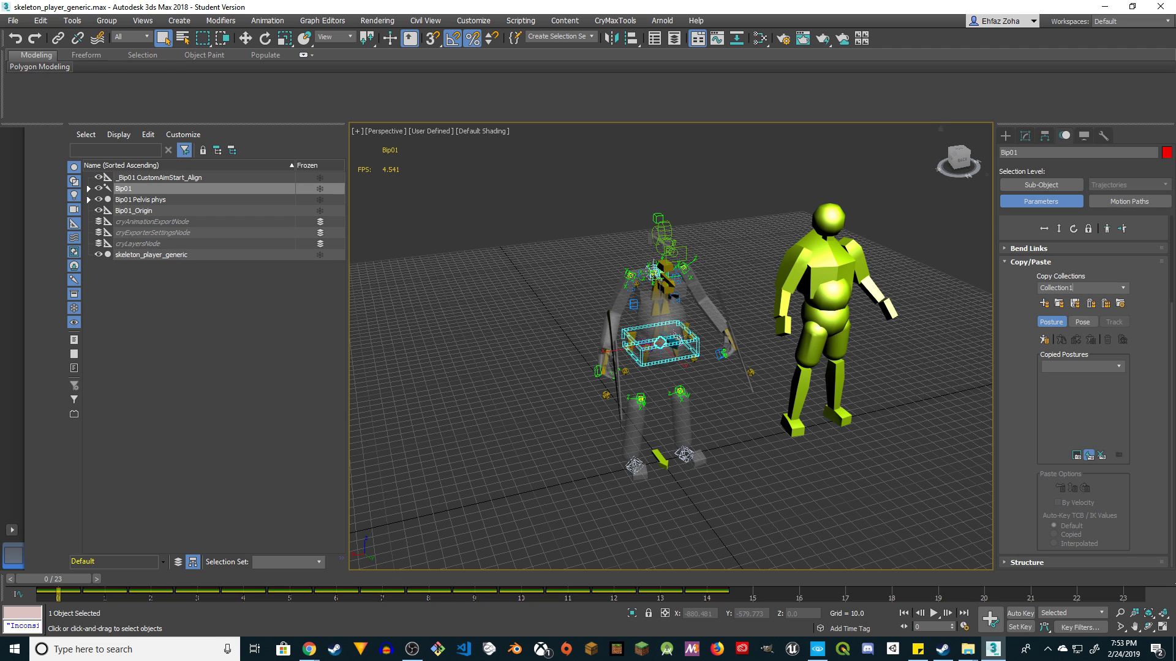
# Copy the whole pose of Bip01 into the new collection and save the collection as Collection1 in the 3DSMAX folder
pyautogui.click(1082, 323)
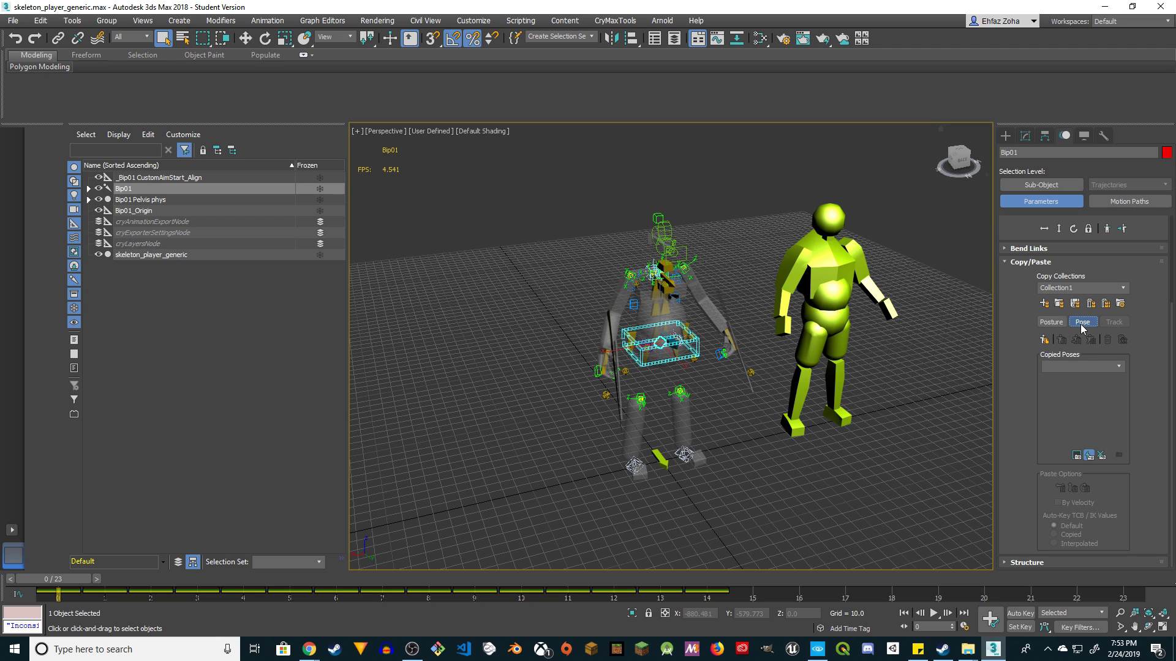
pyautogui.click(1044, 340)
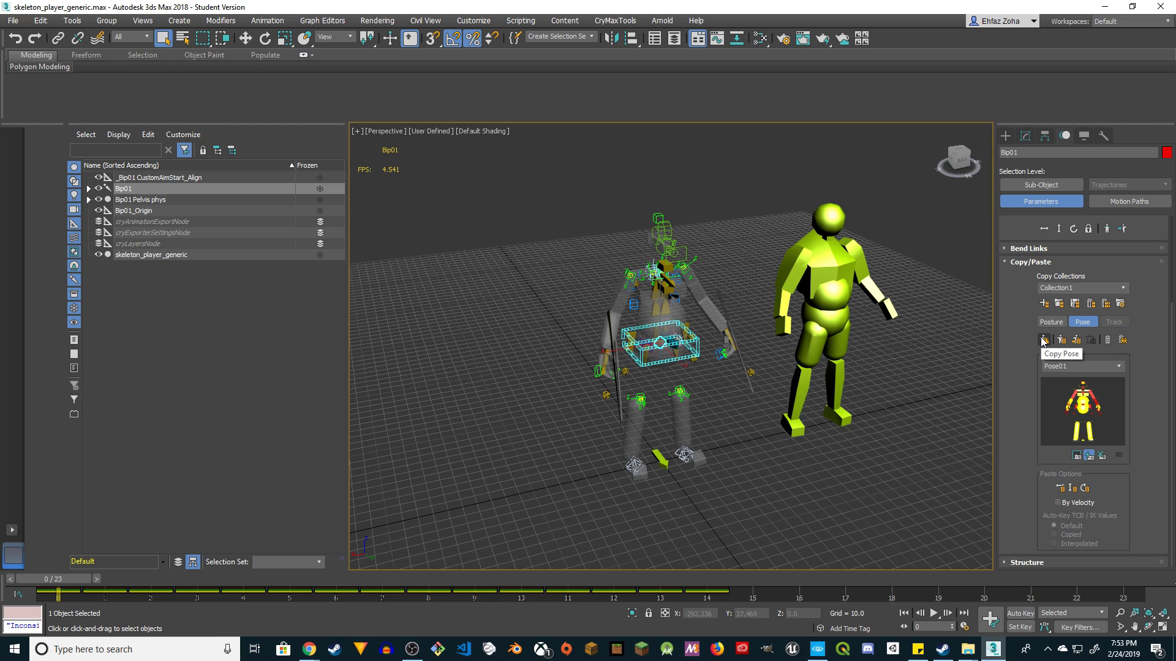
pyautogui.click(1080, 367)
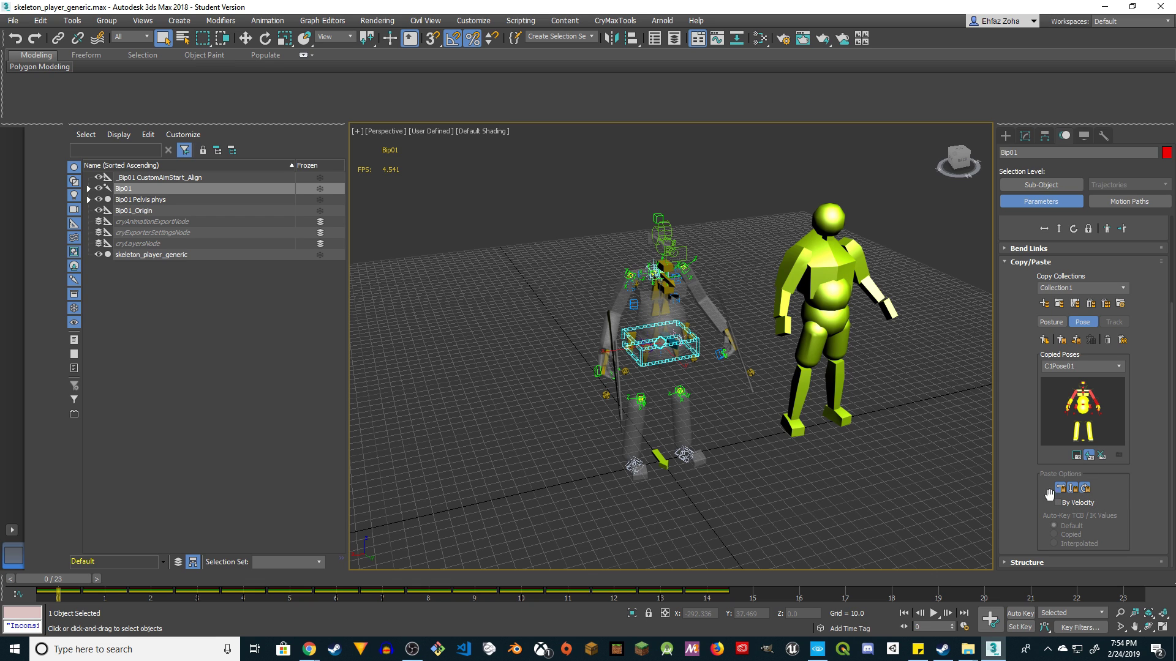
pyautogui.click(1075, 304)
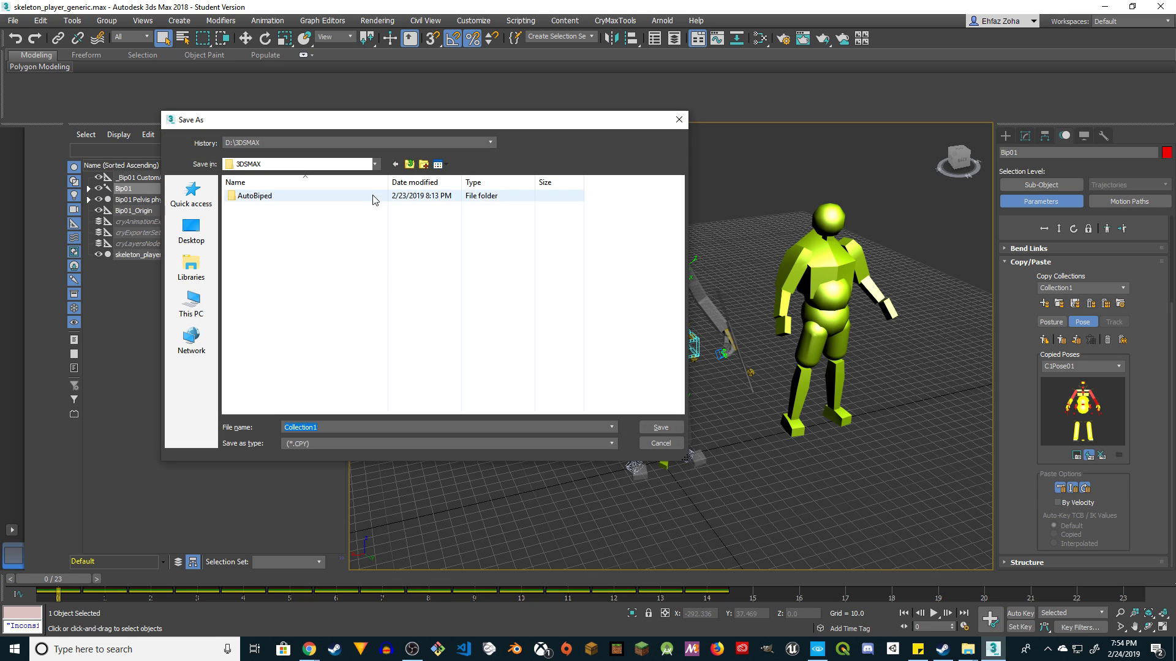
pyautogui.click(660, 428)
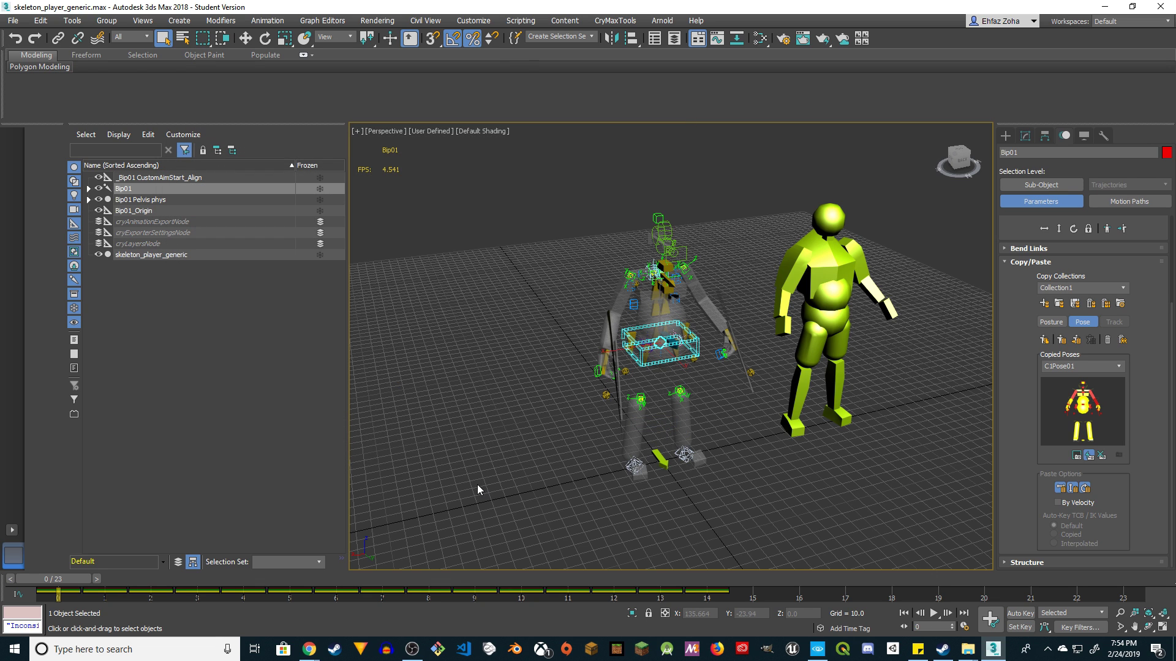
# Reset 3ds Max to an empty untitled scene
pyautogui.click(11, 18)
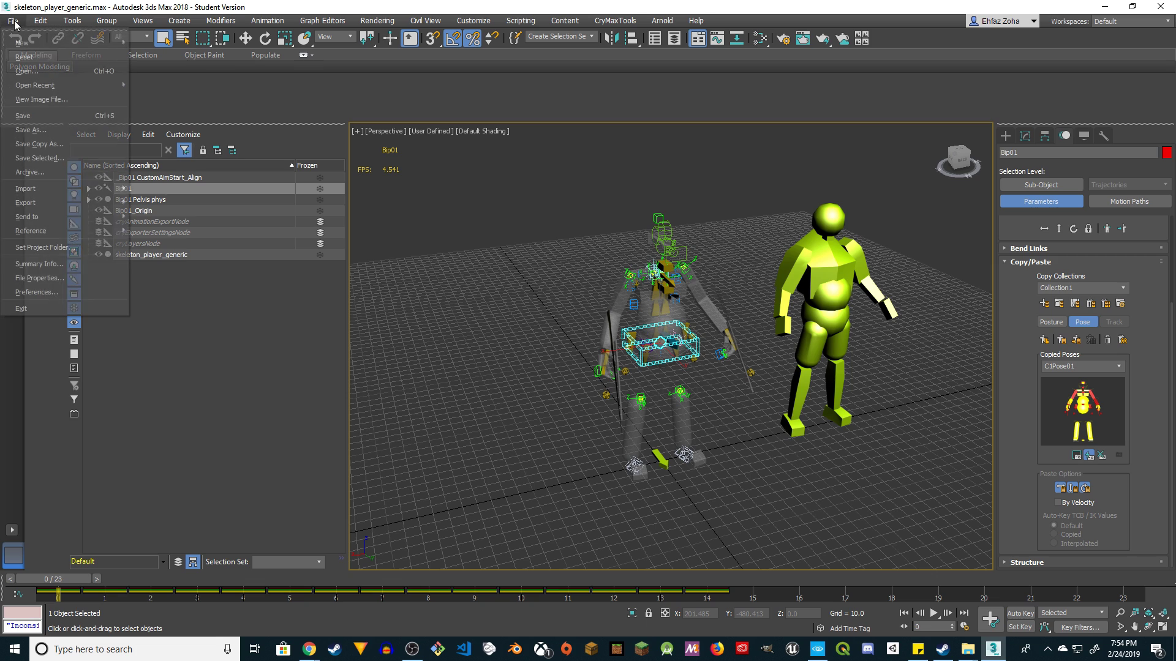
pyautogui.click(23, 64)
pyautogui.click(579, 338)
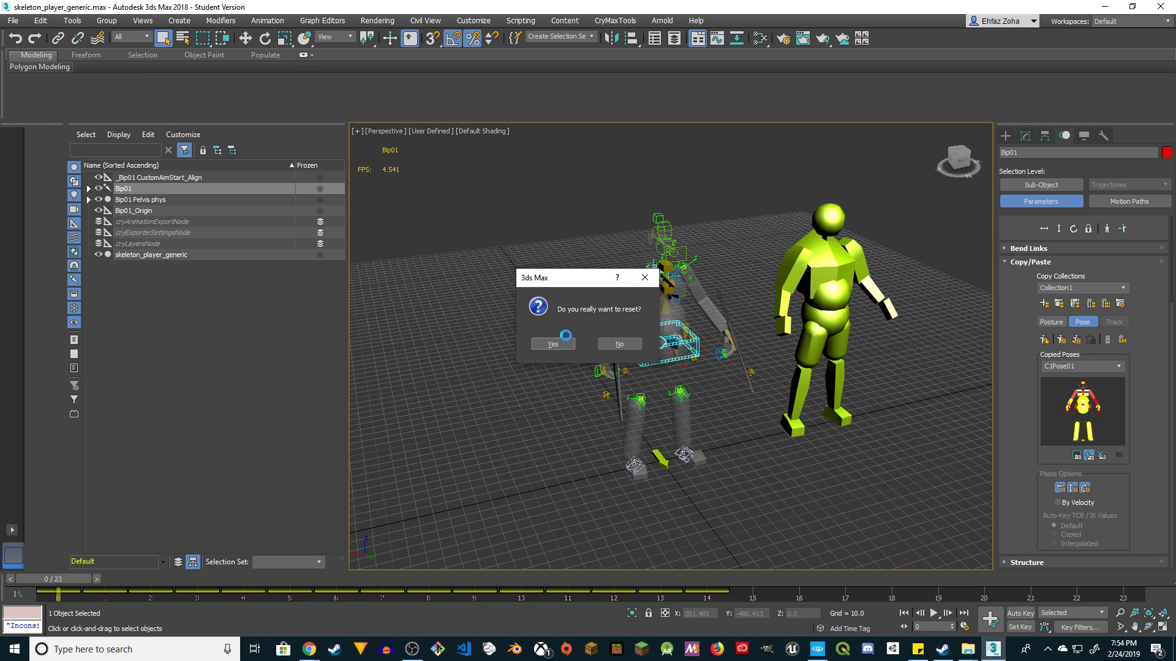
pyautogui.click(560, 347)
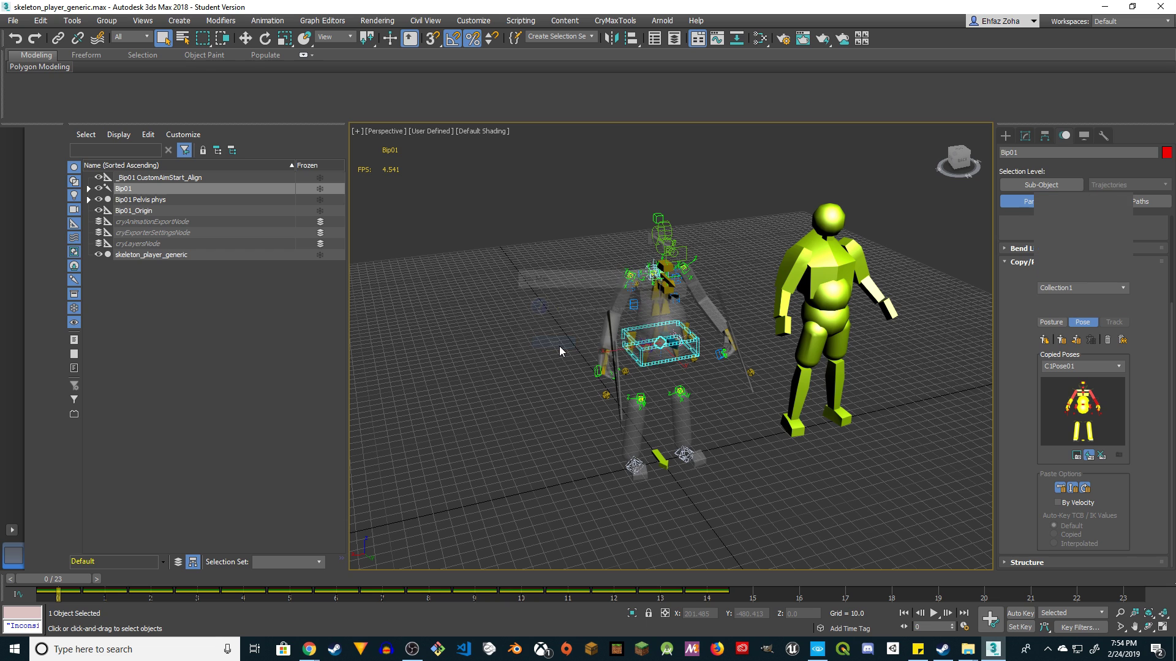
# Choose the Hero_Body FBX file from the Downloads folder for import into the empty scene
pyautogui.click(12, 20)
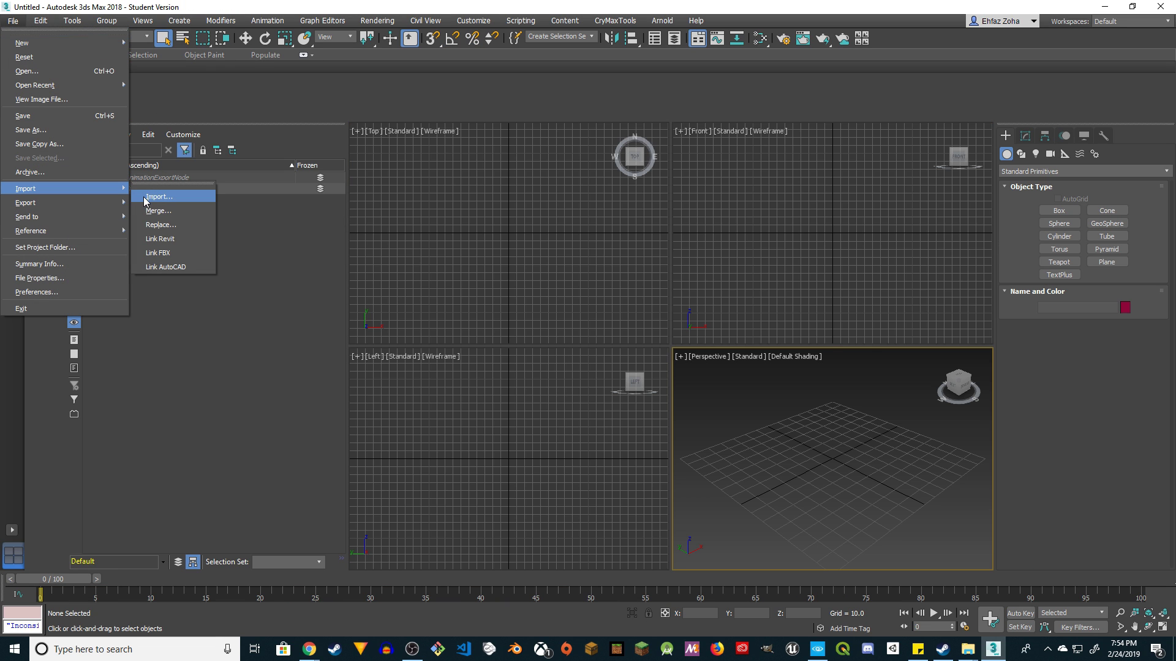
pyautogui.click(153, 197)
pyautogui.click(375, 161)
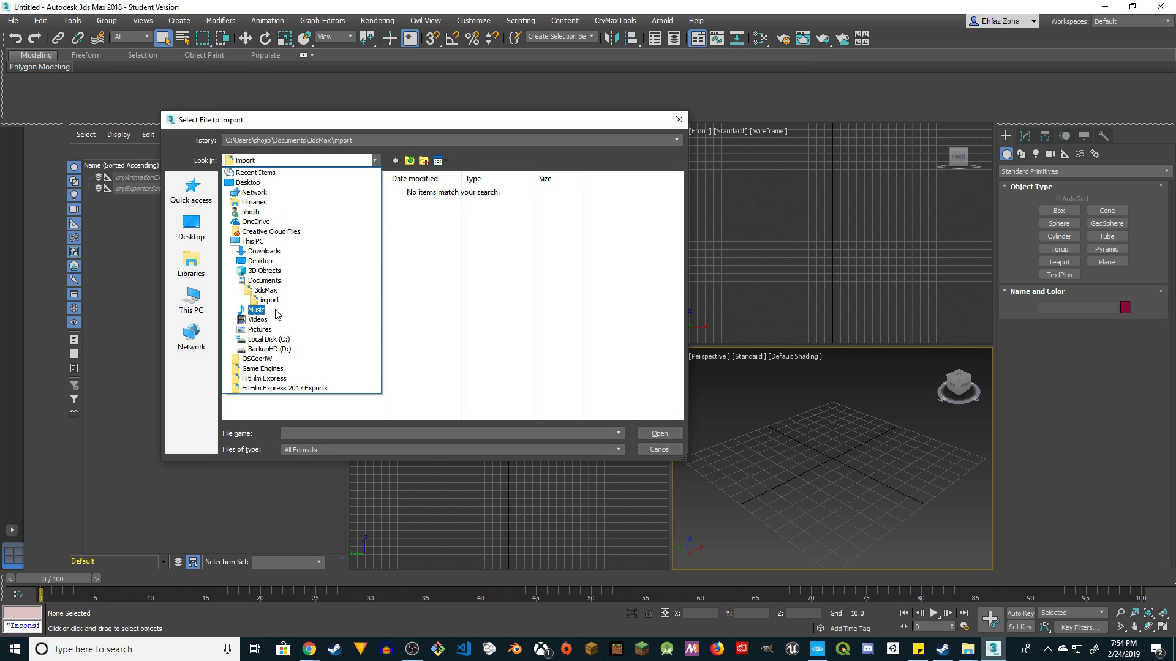
pyautogui.click(285, 251)
pyautogui.click(450, 211)
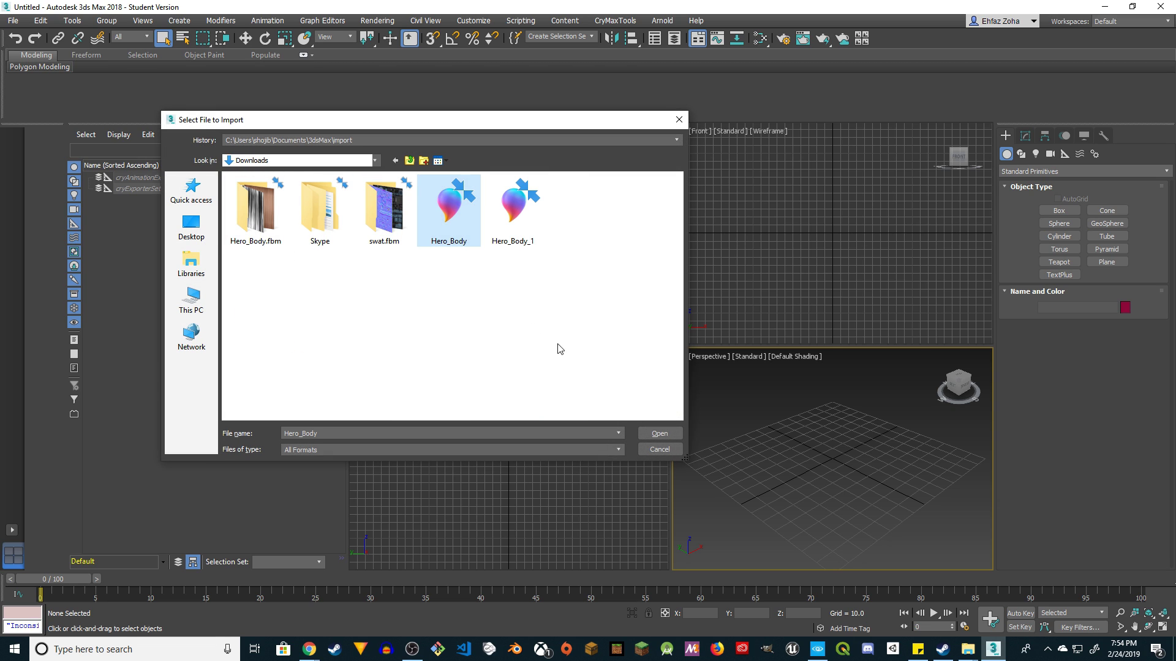
pyautogui.click(657, 435)
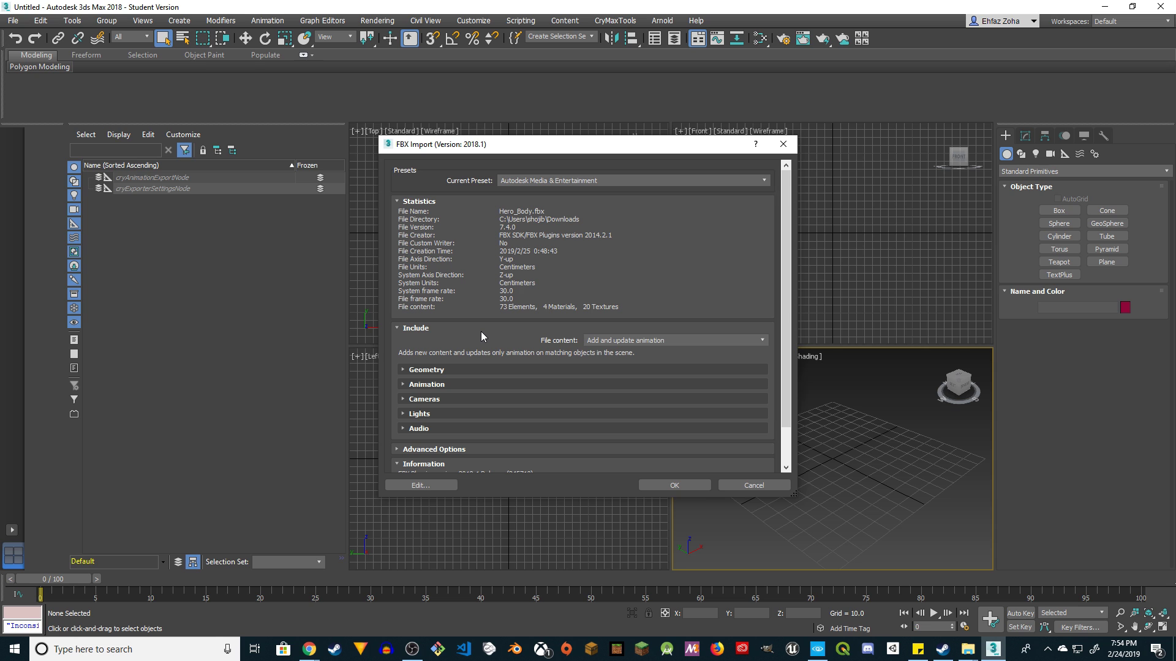
# Switch to File Explorer and browse to the 3ds Max 2018 installation folder under InstalledApps on the D: drive
pyautogui.click(965, 658)
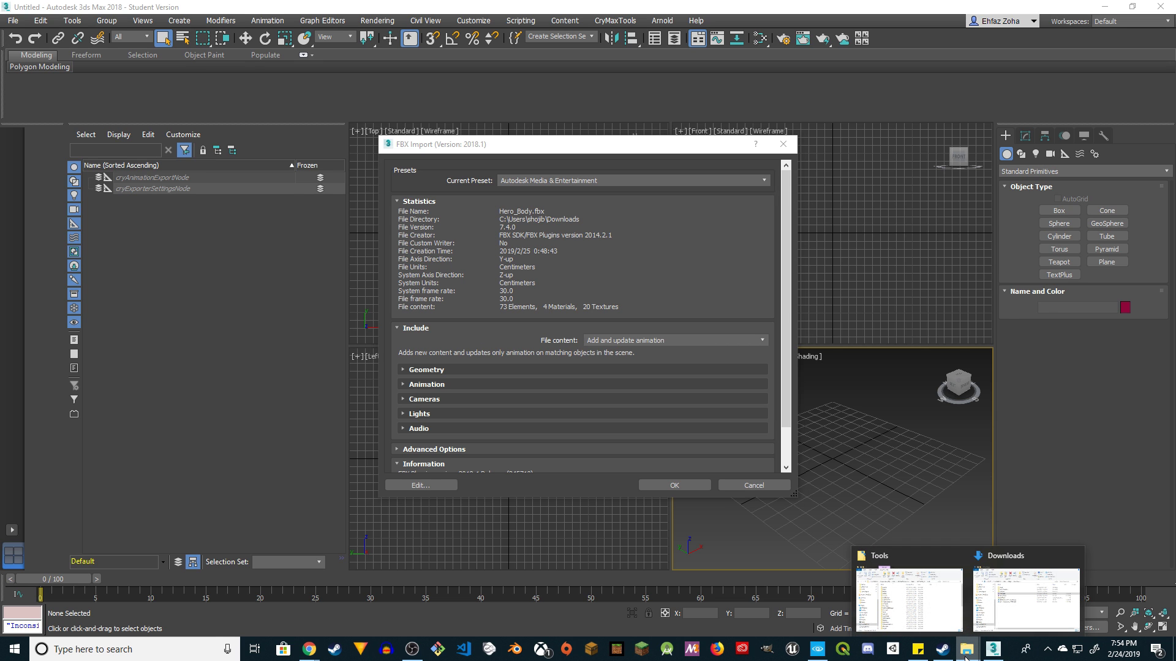
pyautogui.click(909, 594)
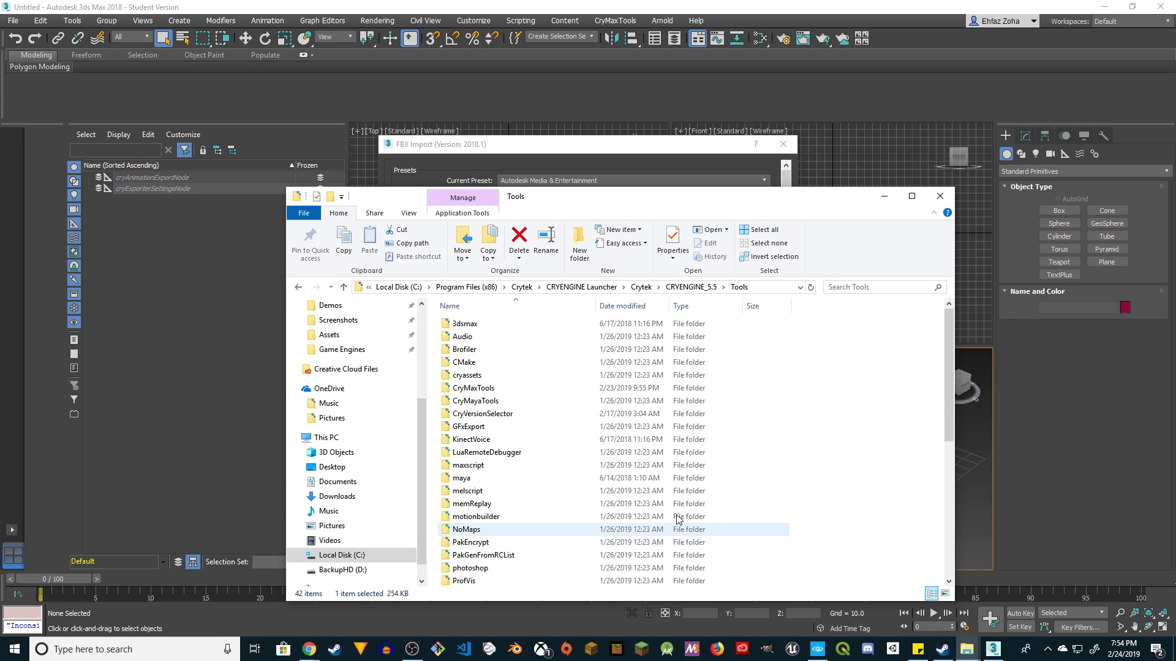
pyautogui.click(363, 569)
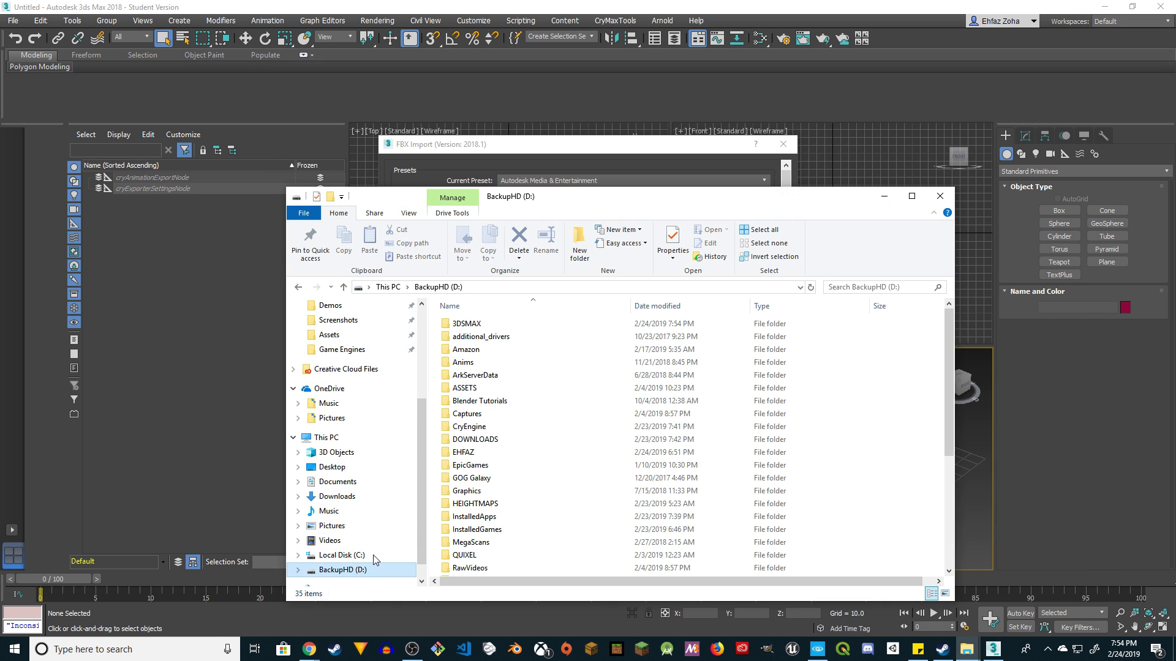
pyautogui.doubleClick(475, 520)
pyautogui.doubleClick(472, 325)
pyautogui.click(473, 326)
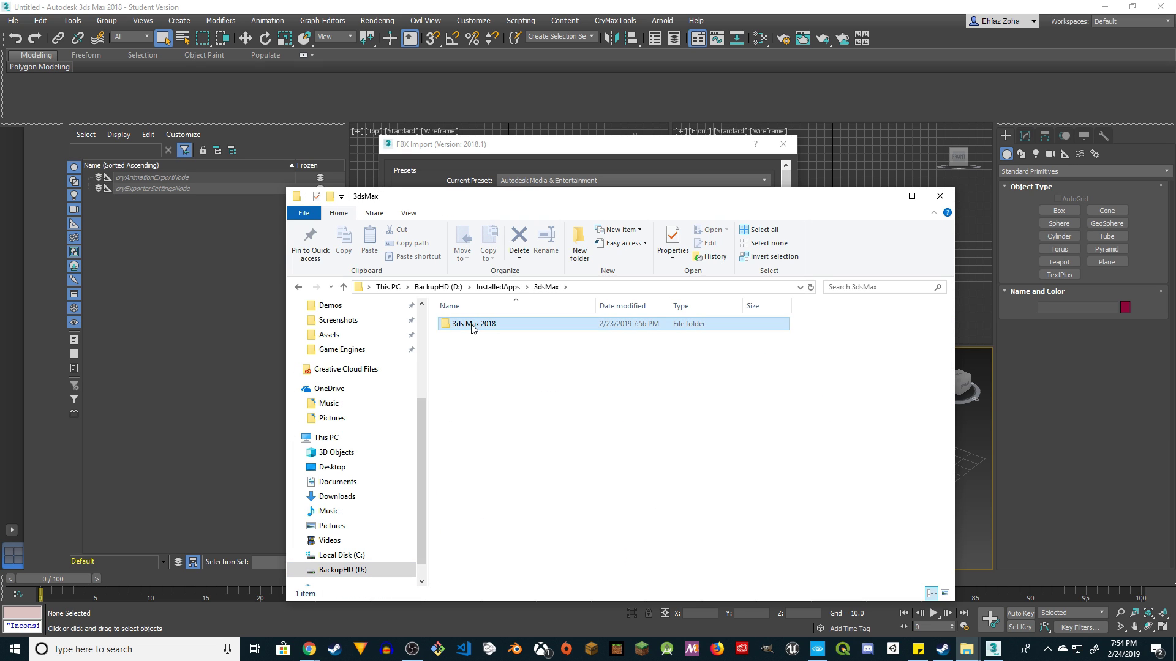
pyautogui.doubleClick(474, 324)
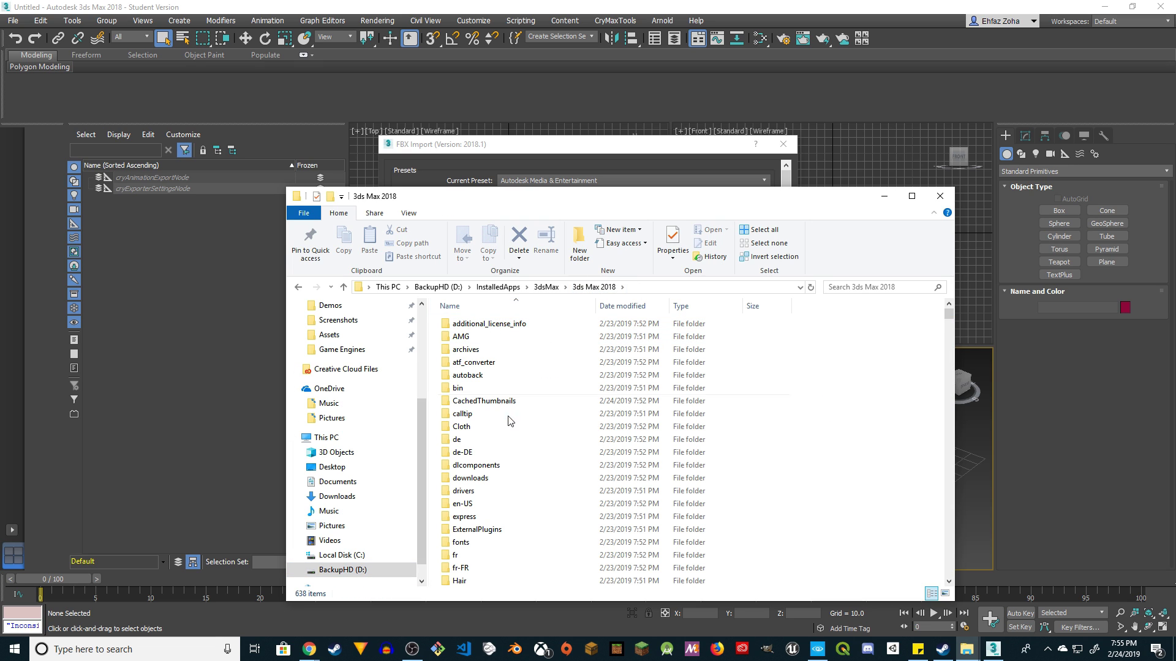
# Examine the contents of the AutoBiped folder inside the scripts folder, then return to 3ds Max
pyautogui.scroll(-14, 510, 421)
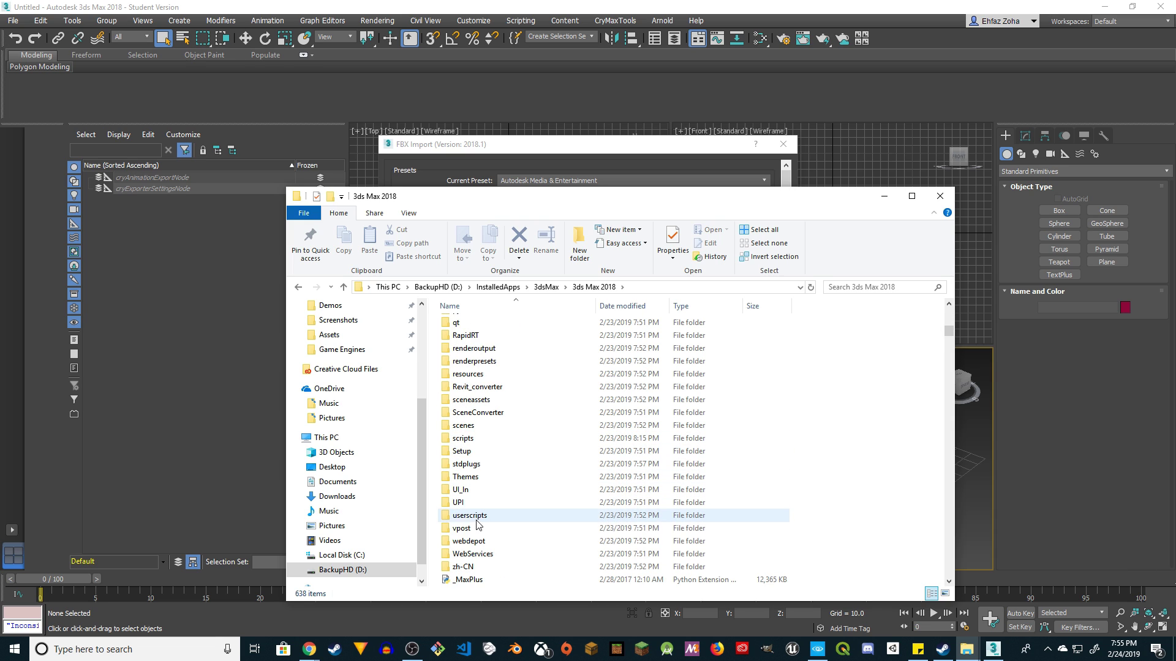
pyautogui.scroll(-2, 477, 525)
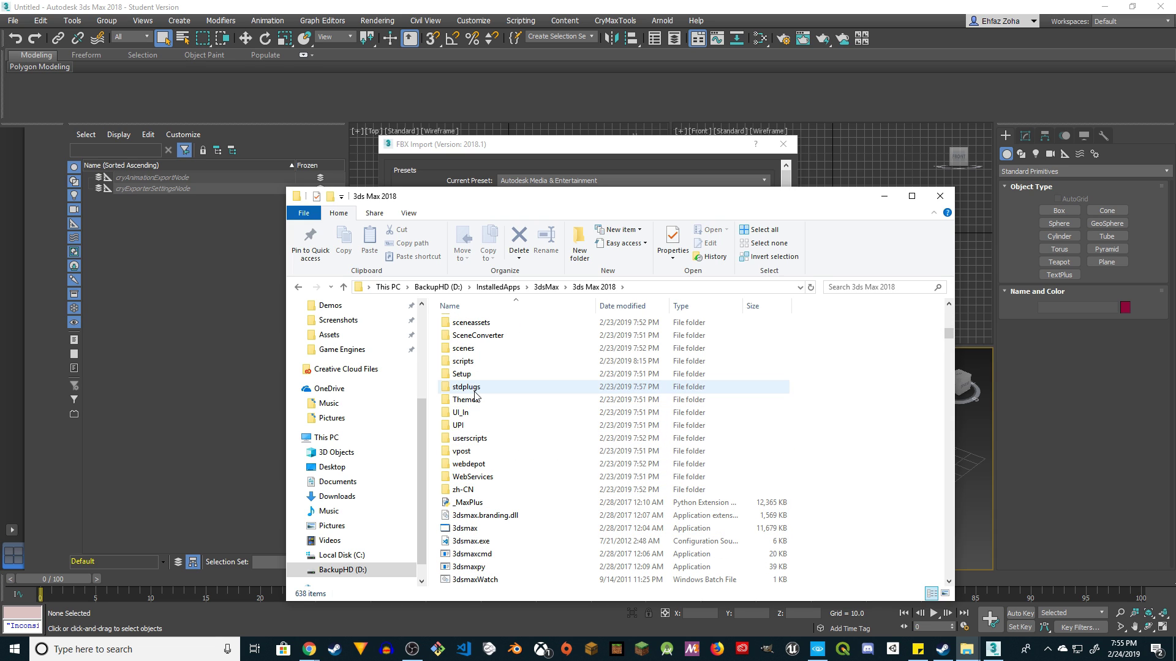
pyautogui.doubleClick(464, 361)
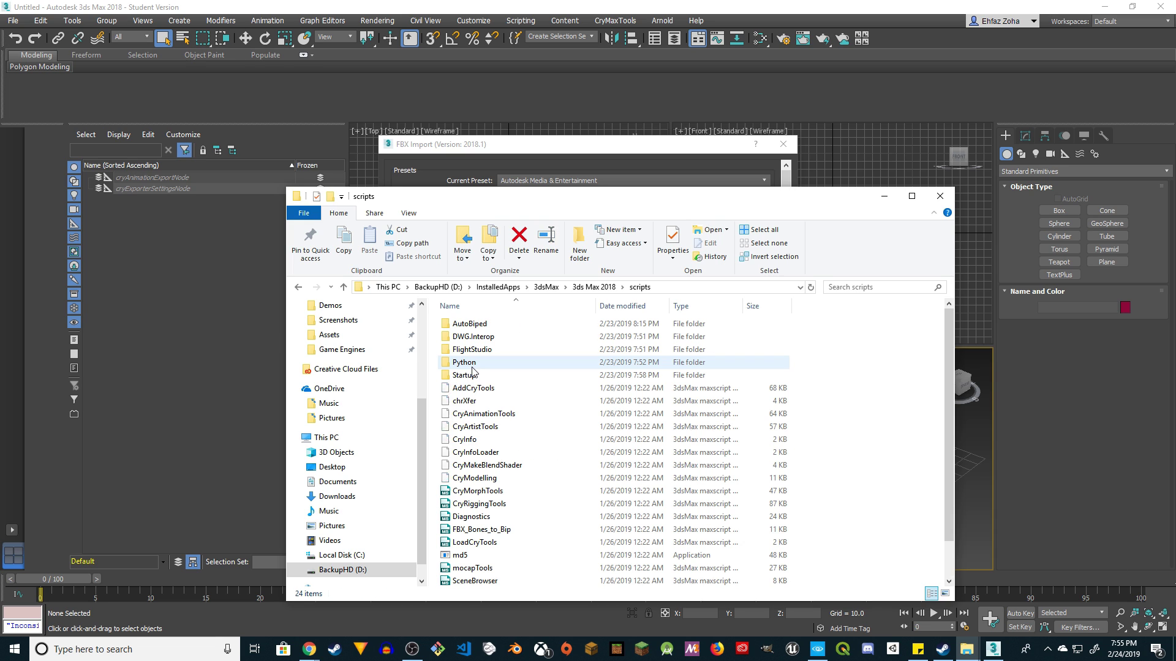
pyautogui.click(463, 324)
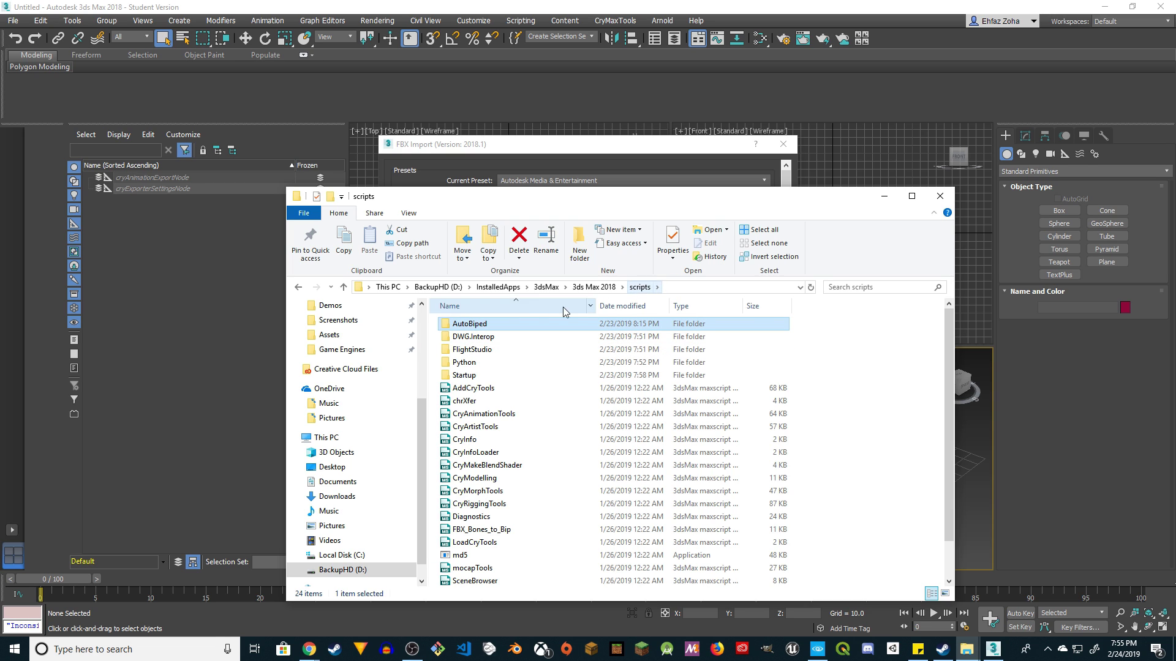
pyautogui.doubleClick(481, 324)
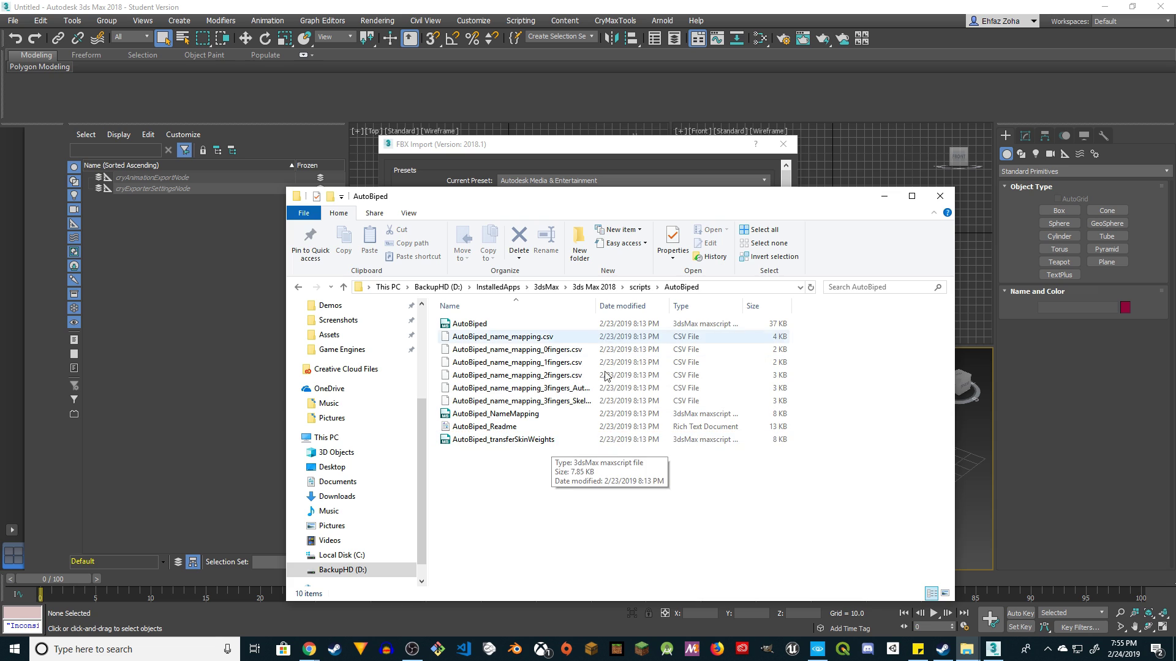
pyautogui.click(299, 287)
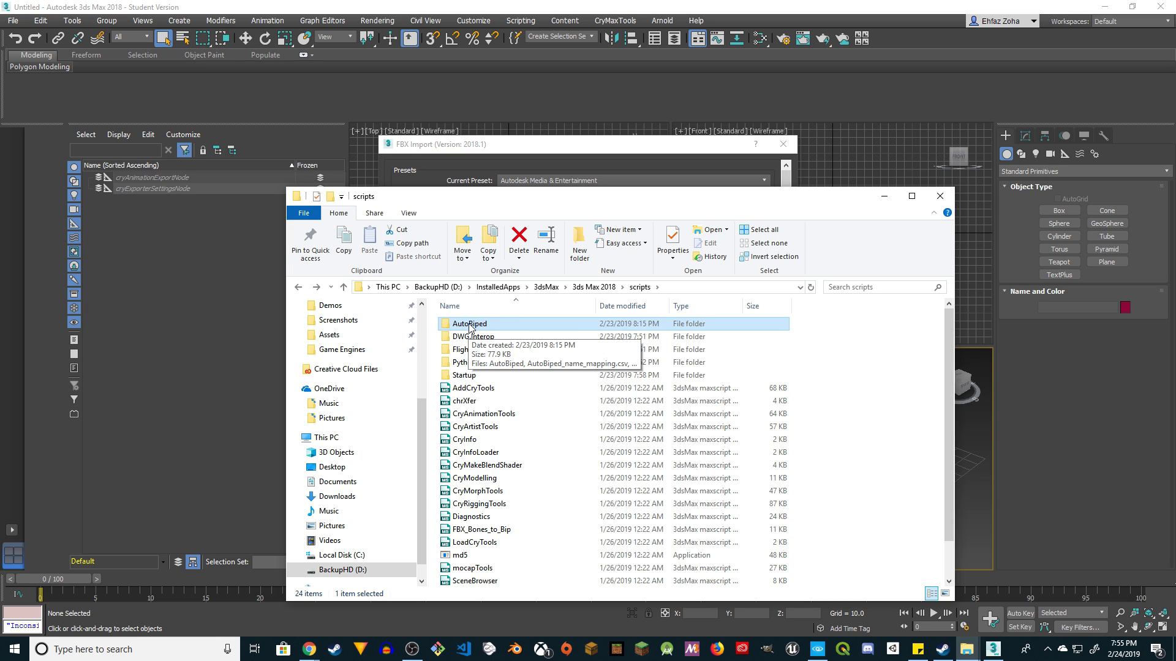
pyautogui.click(884, 197)
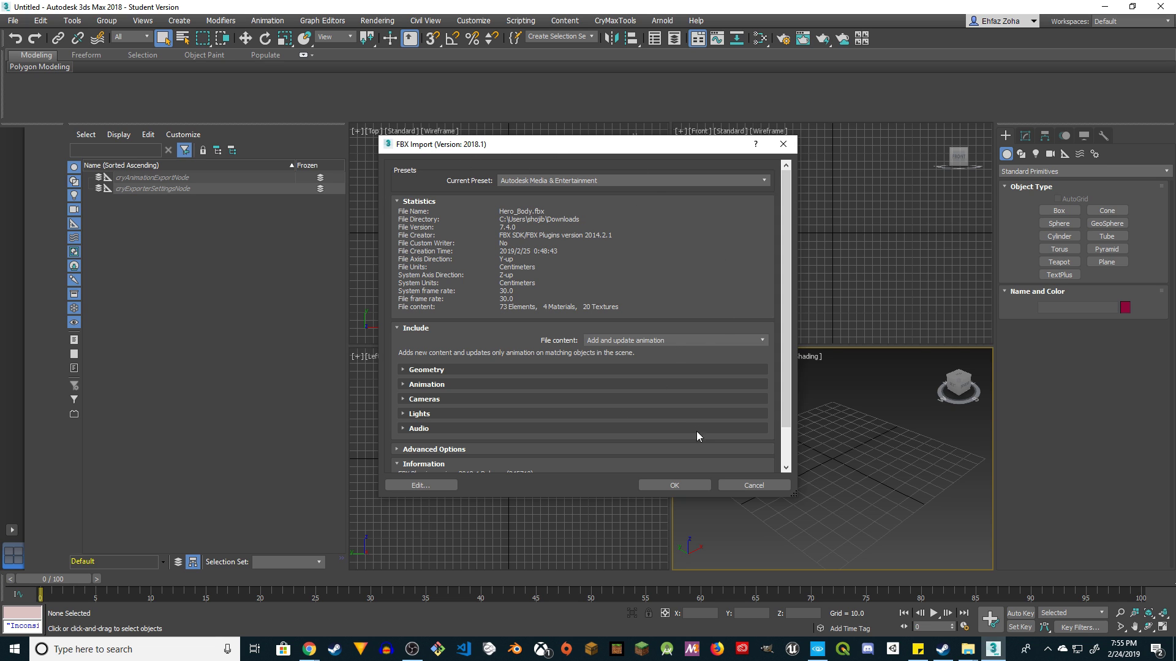
# Import Hero_Body with the Autodesk Media & Entertainment preset and maximize the Perspective viewport
pyautogui.click(674, 485)
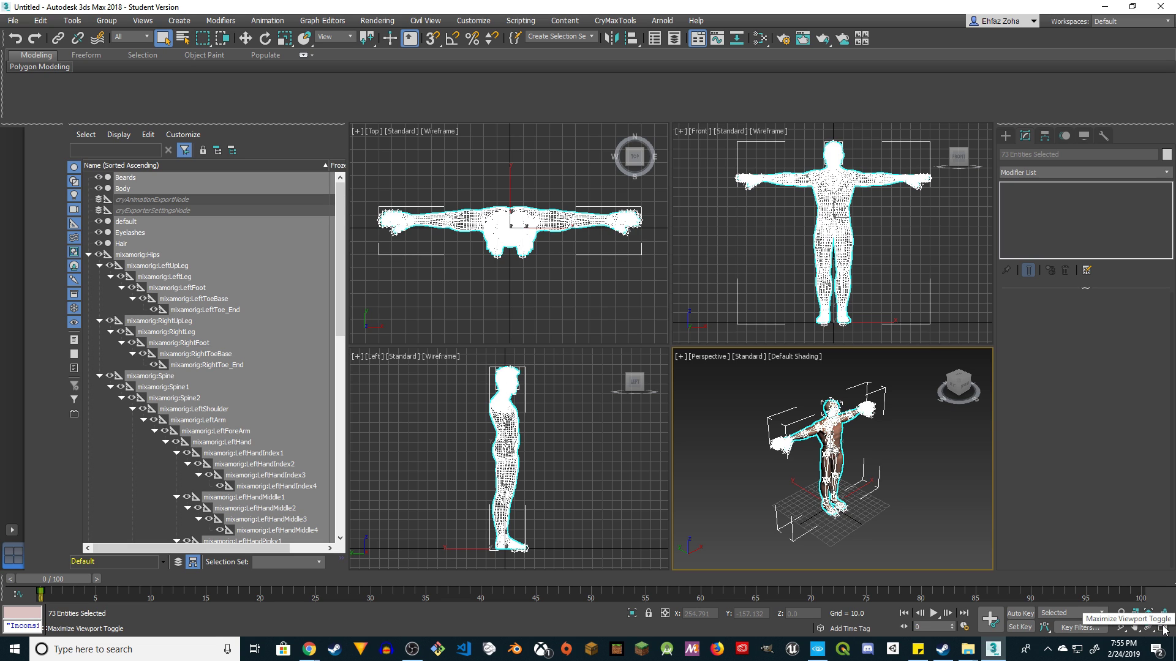
pyautogui.click(1163, 630)
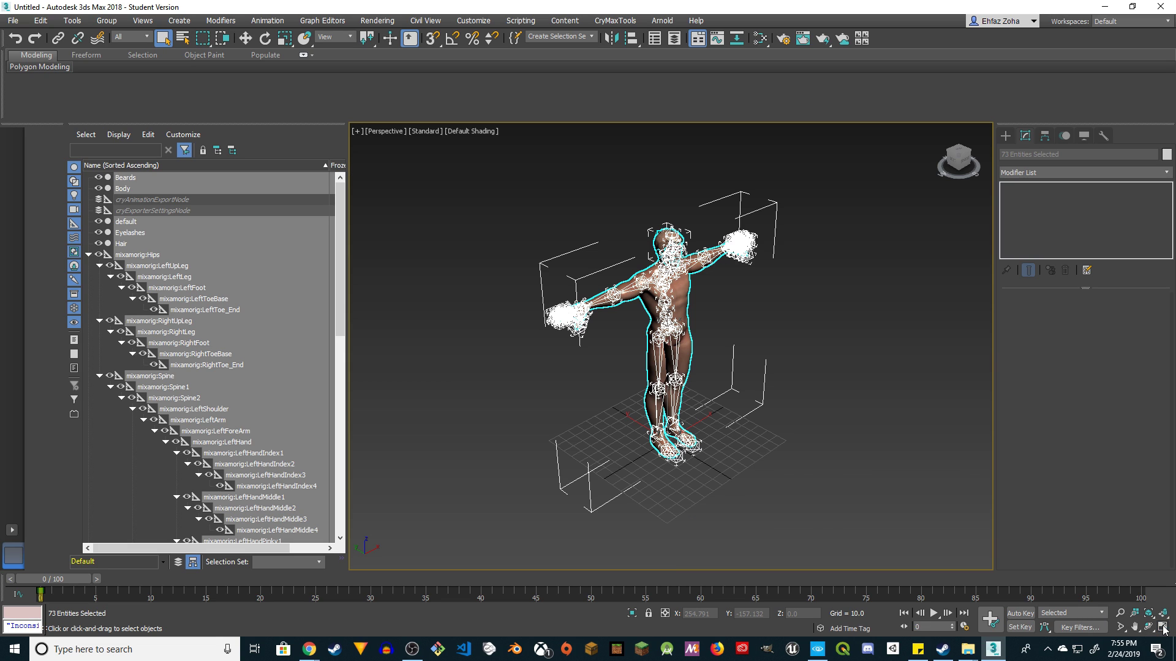
# Run the AutoBiped script from the AutoBiped scripts folder and create a biped from the Mixamo rig
pyautogui.click(521, 20)
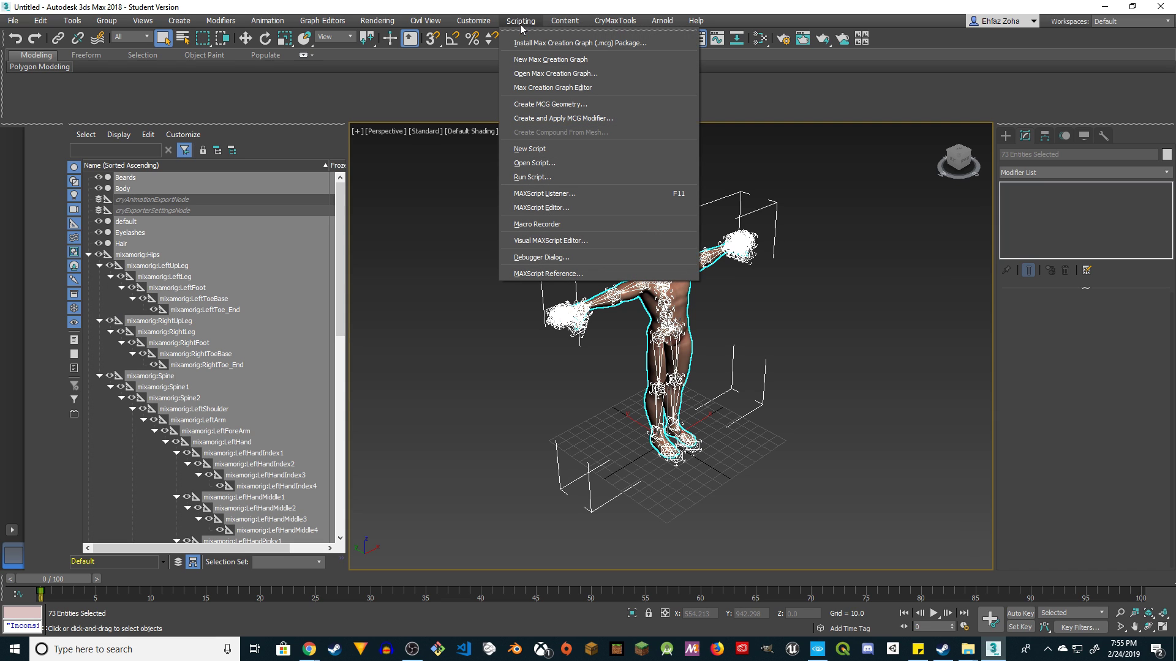
pyautogui.click(532, 163)
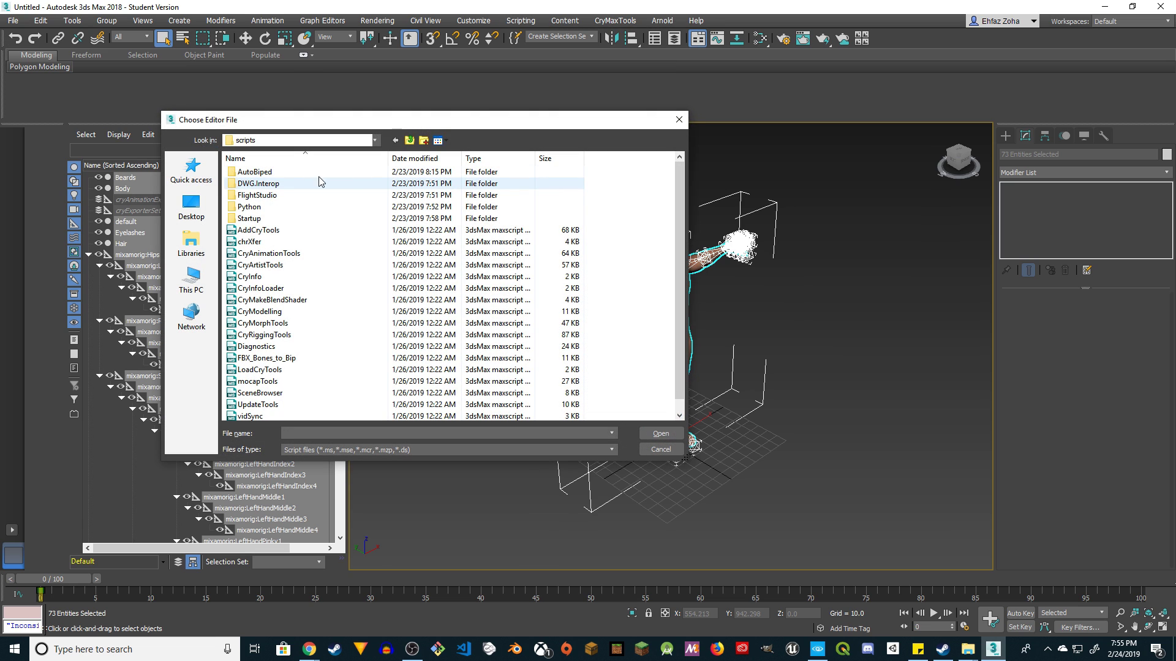
pyautogui.doubleClick(254, 174)
pyautogui.doubleClick(254, 172)
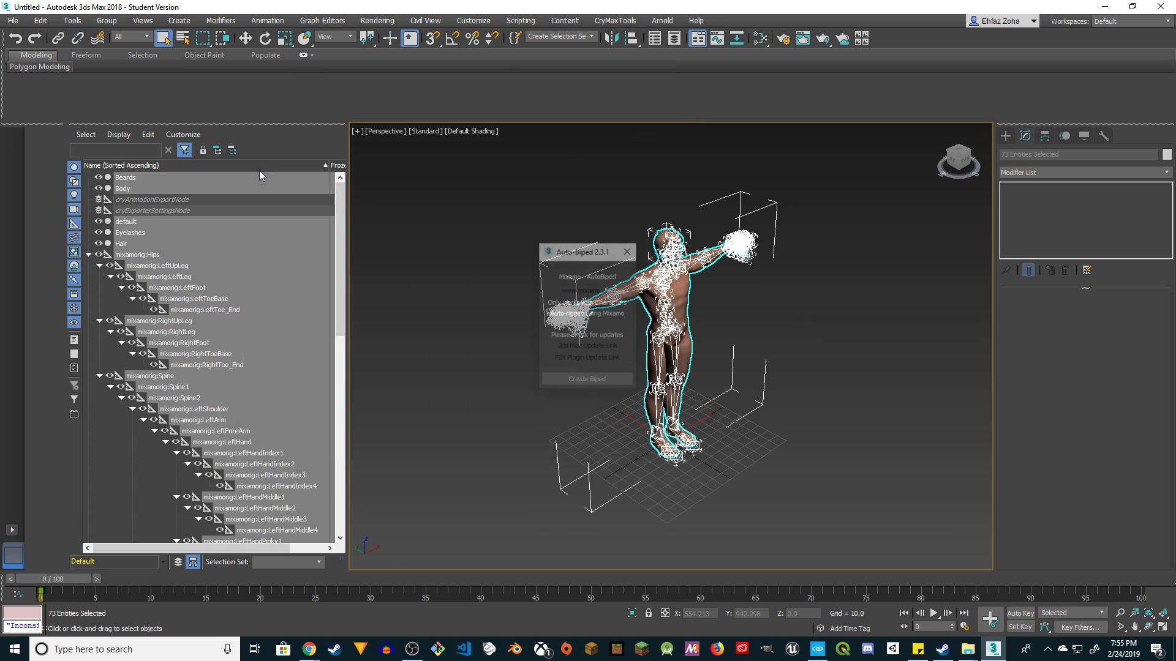
pyautogui.moveTo(587, 251); pyautogui.dragTo(408, 145)
pyautogui.click(399, 275)
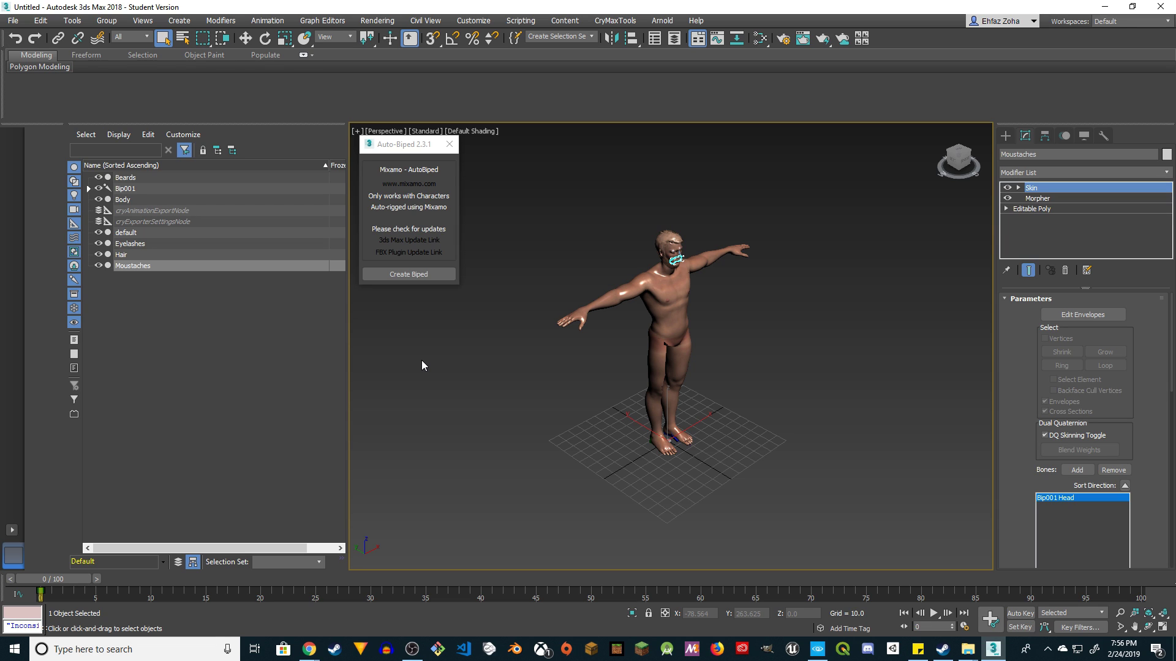
pyautogui.click(449, 144)
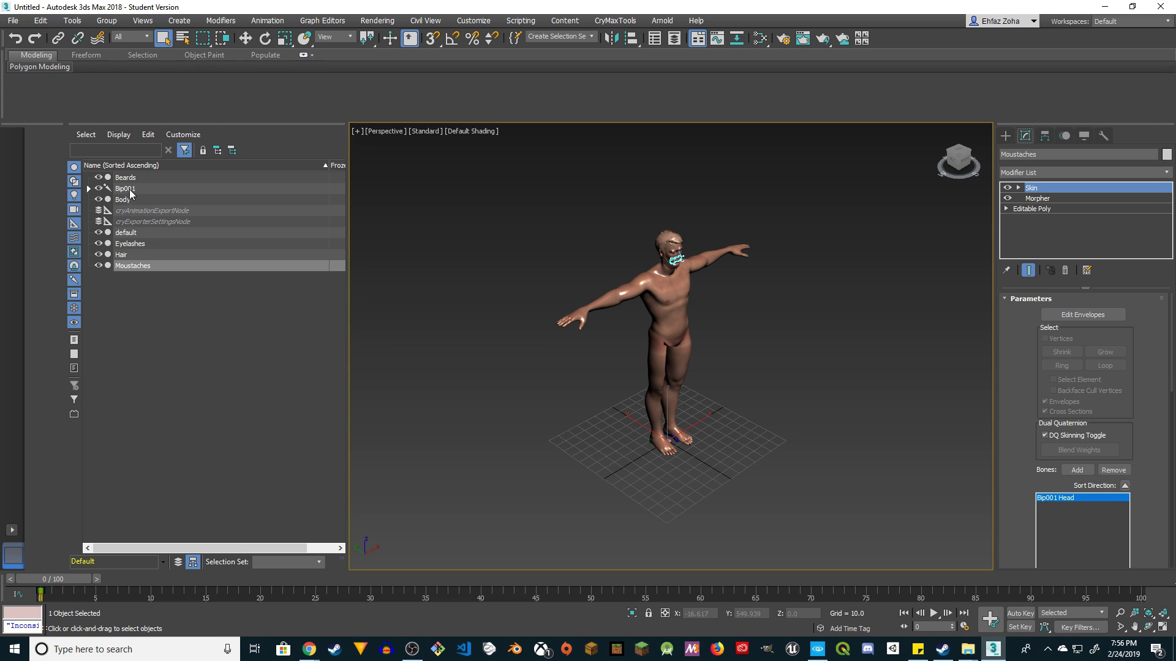
# Check the Bip001 hierarchy and select the Bip001 root by name from the list of scene objects
pyautogui.click(89, 189)
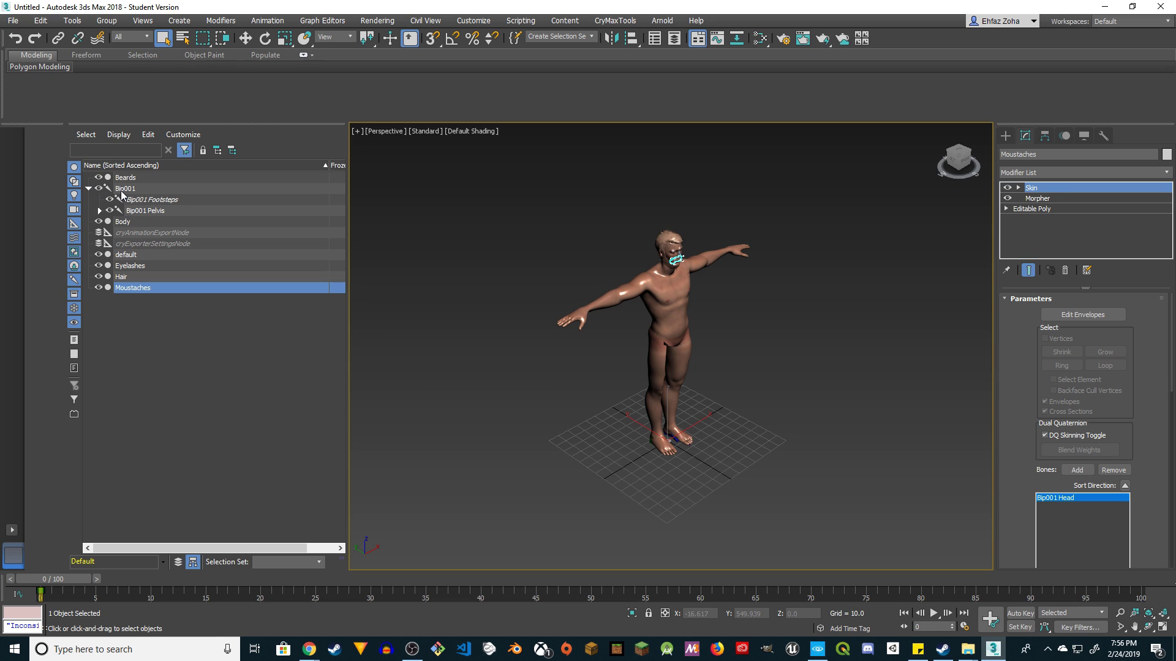
pyautogui.click(126, 189)
pyautogui.click(89, 189)
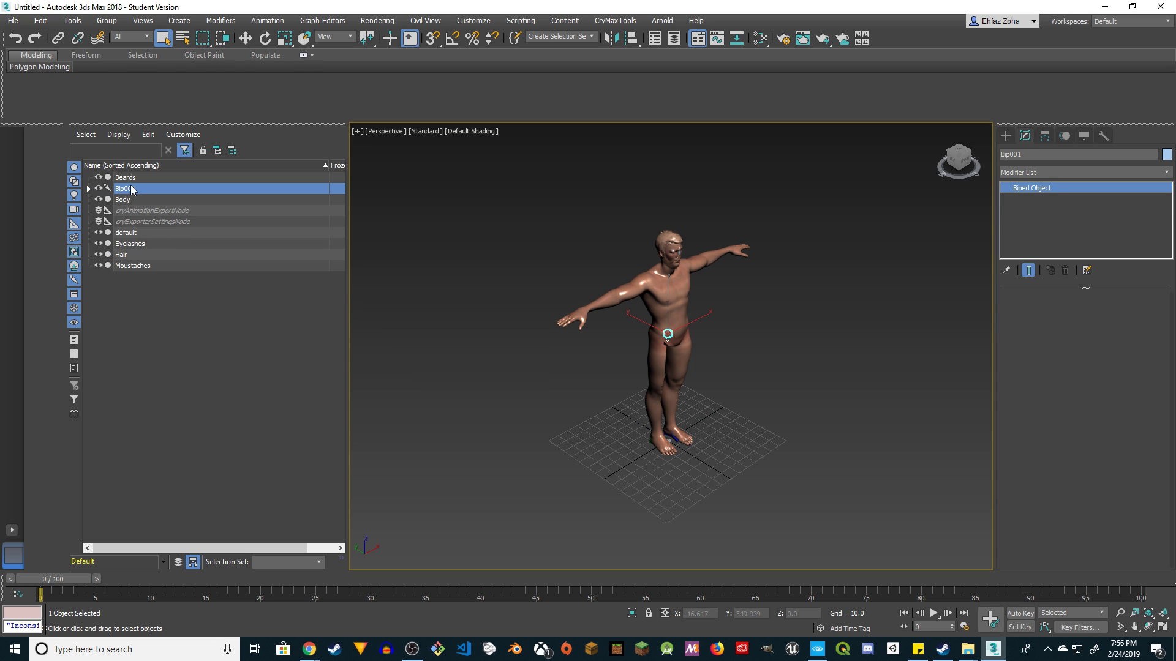
pyautogui.click(183, 38)
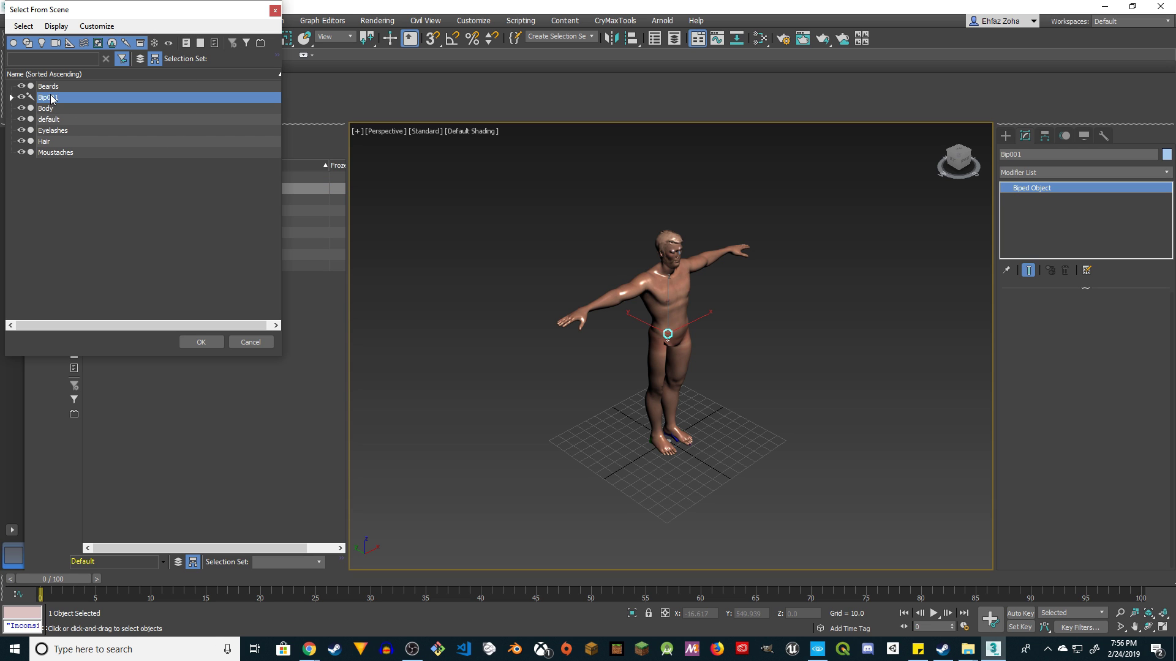
pyautogui.click(201, 341)
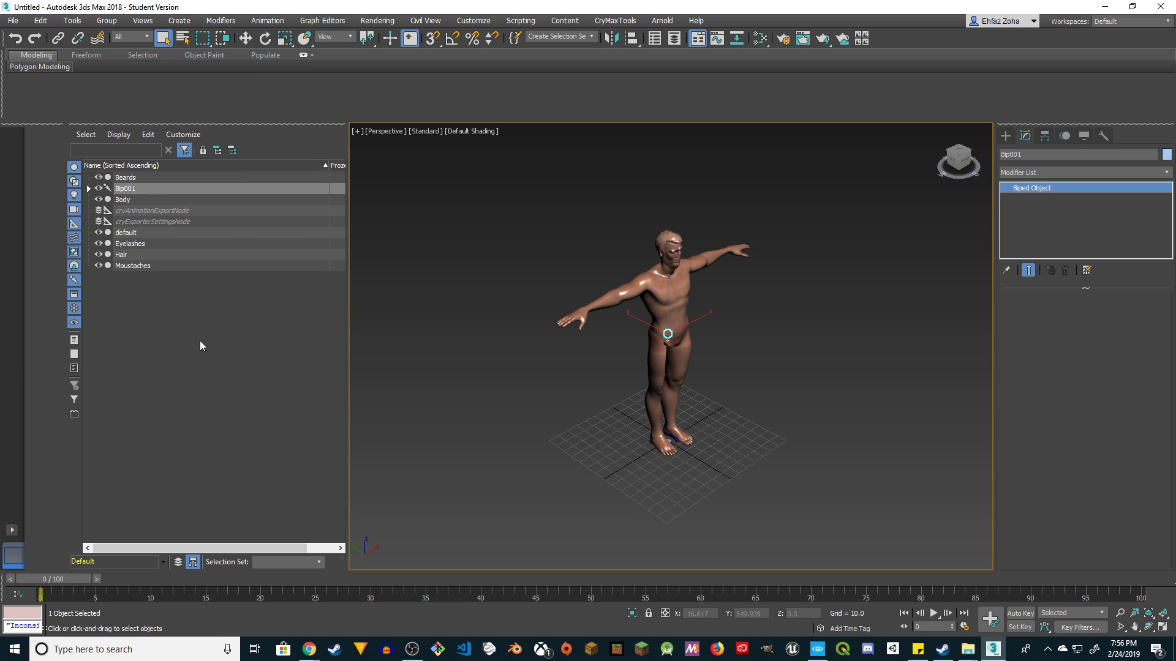
# Limit the selection filter to Bone and region-select all of the character's biped bones
pyautogui.click(146, 38)
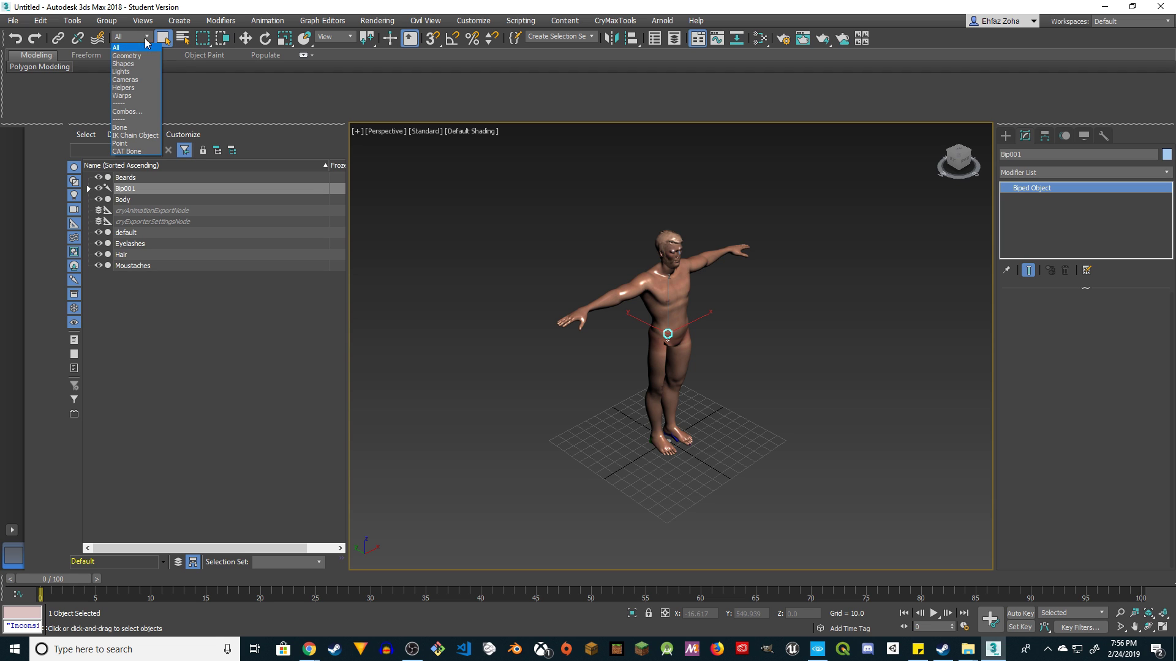
pyautogui.click(120, 128)
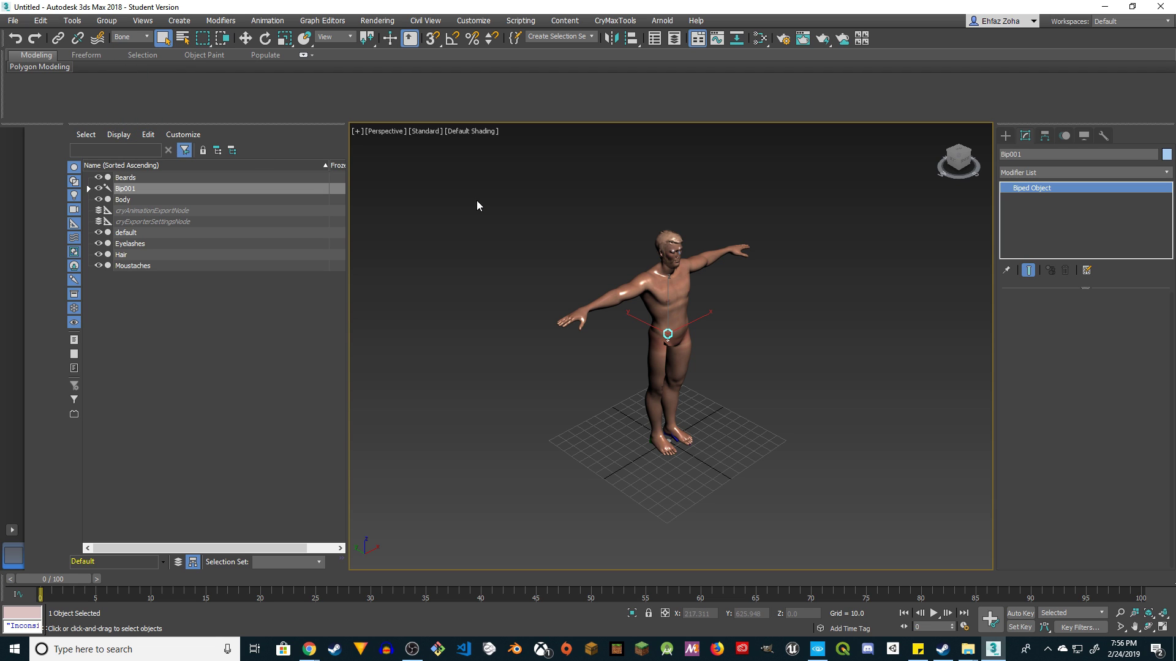
pyautogui.moveTo(673, 397); pyautogui.dragTo(866, 536)
pyautogui.moveTo(900, 534); pyautogui.dragTo(900, 534)
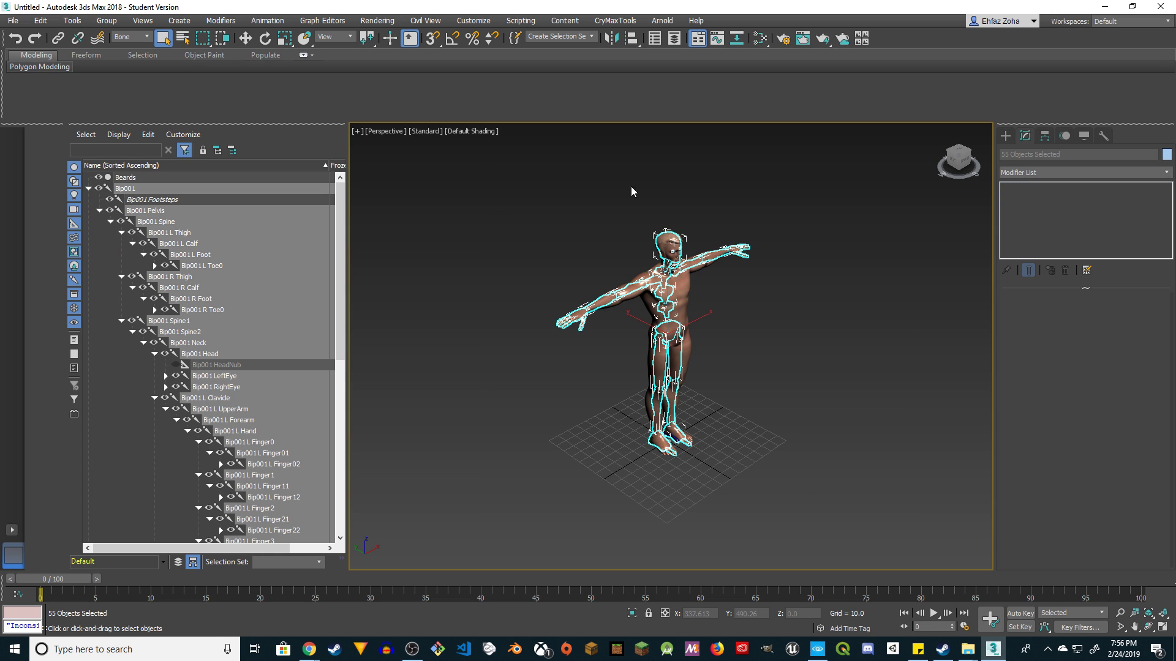
# Rename the selected bones by removing the first 5 digits and adding the prefix Bip0, then collapse the Bip01 hierarchy
pyautogui.click(73, 20)
pyautogui.click(102, 299)
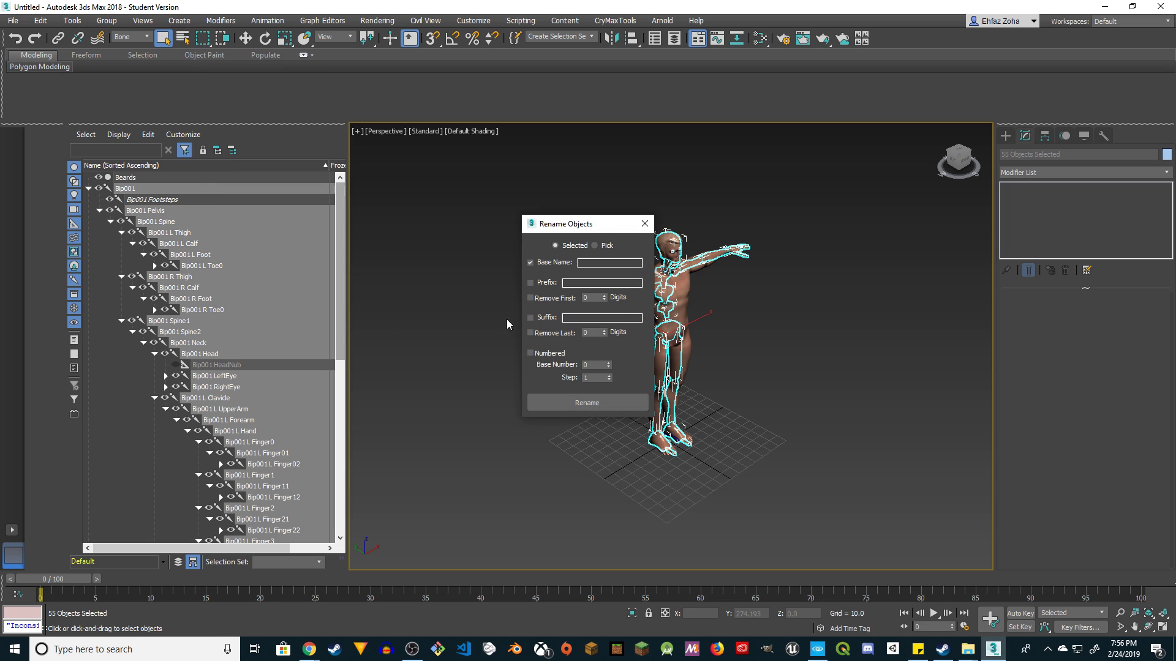
pyautogui.click(530, 283)
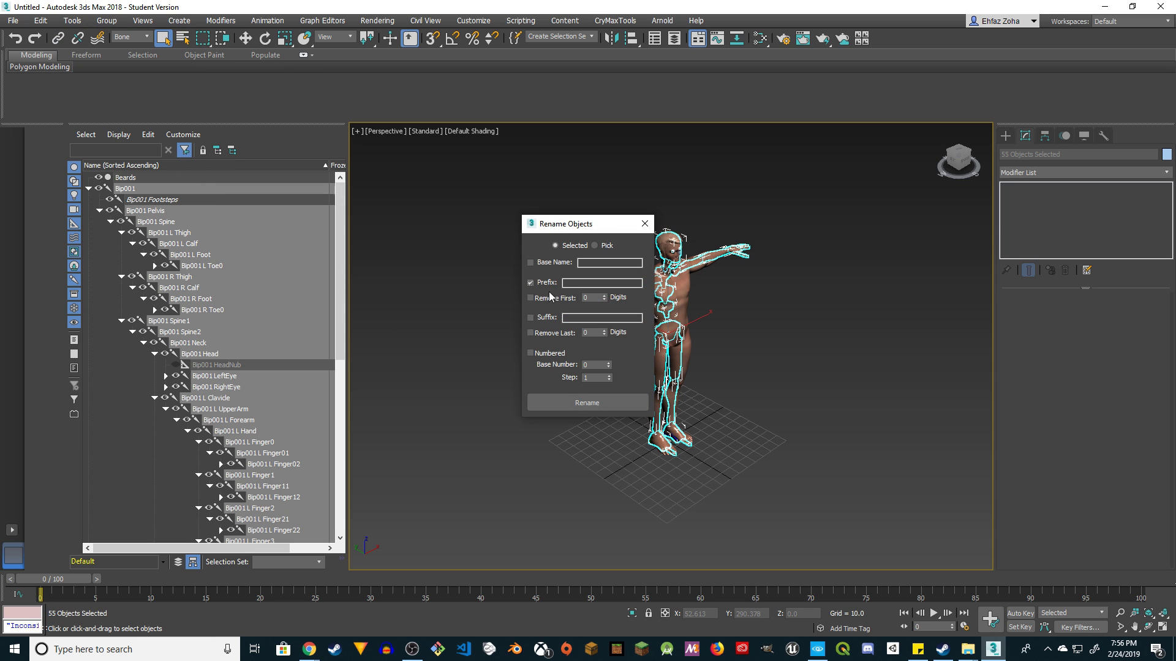
pyautogui.click(530, 298)
pyautogui.click(573, 283)
pyautogui.write('Bip0')
pyautogui.click(603, 295)
pyautogui.click(585, 403)
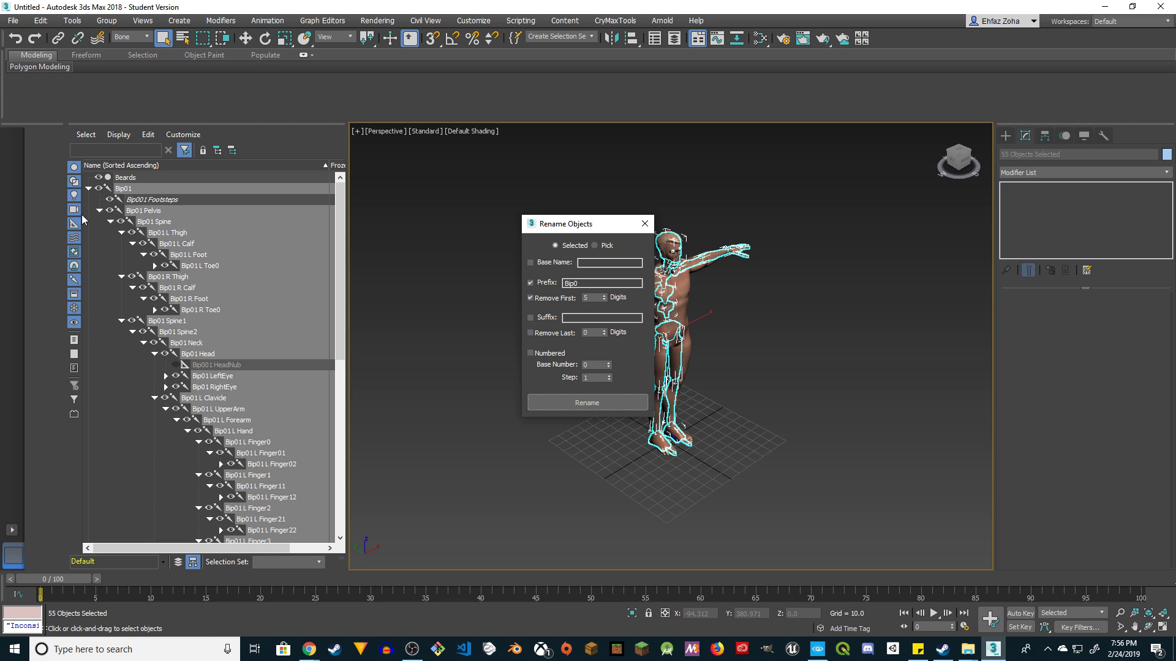
pyautogui.click(644, 224)
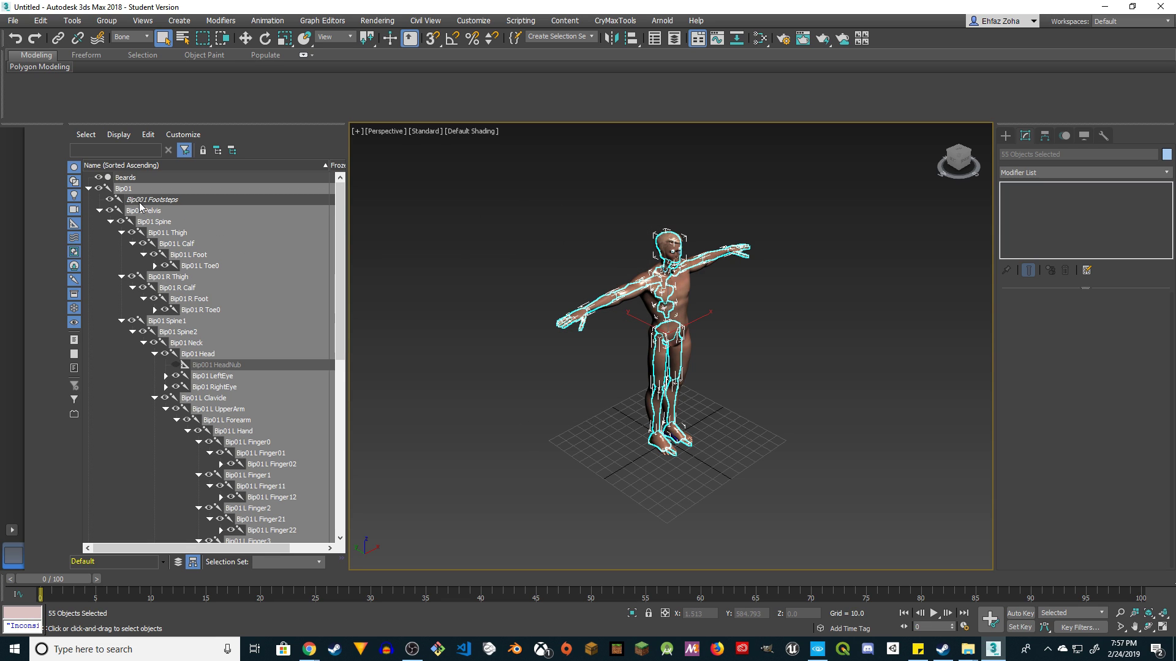
pyautogui.click(88, 189)
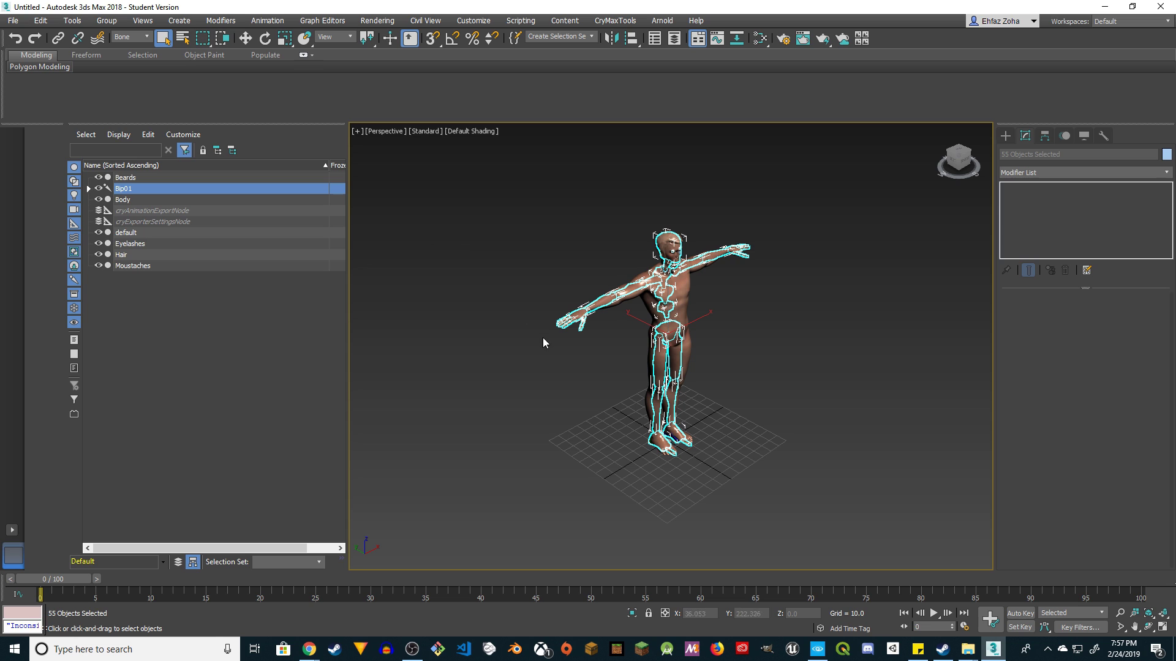
# Save the scene as scene1 in the 3DSMAX folder
pyautogui.moveTo(556, 403); pyautogui.dragTo(502, 384, button='middle')
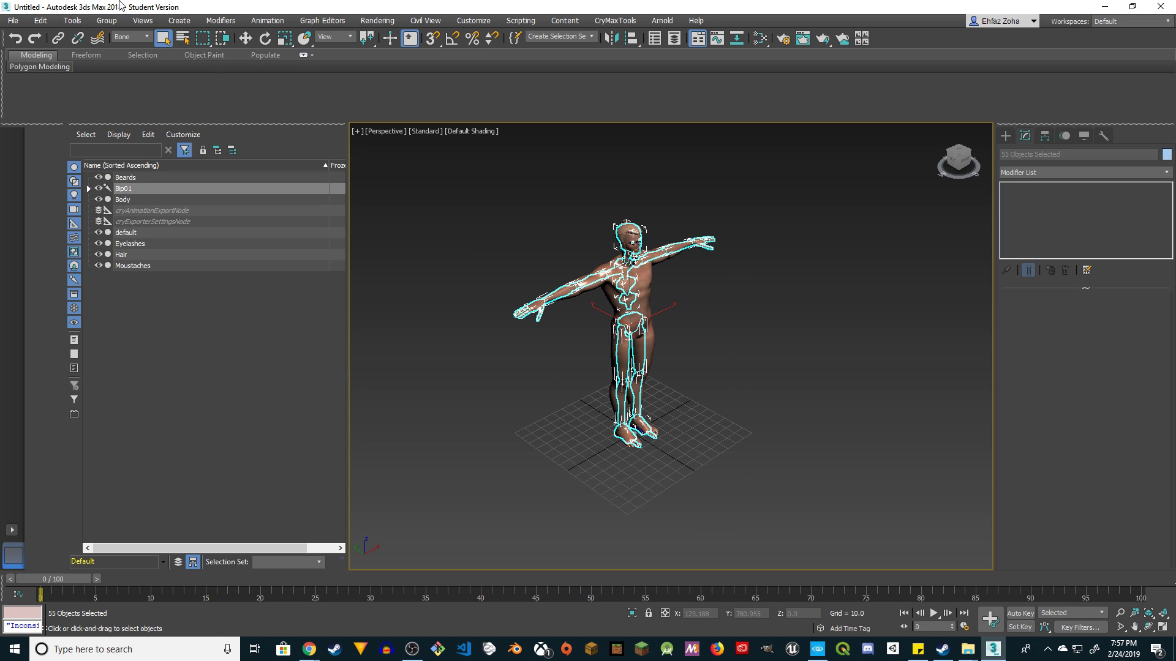
pyautogui.click(13, 21)
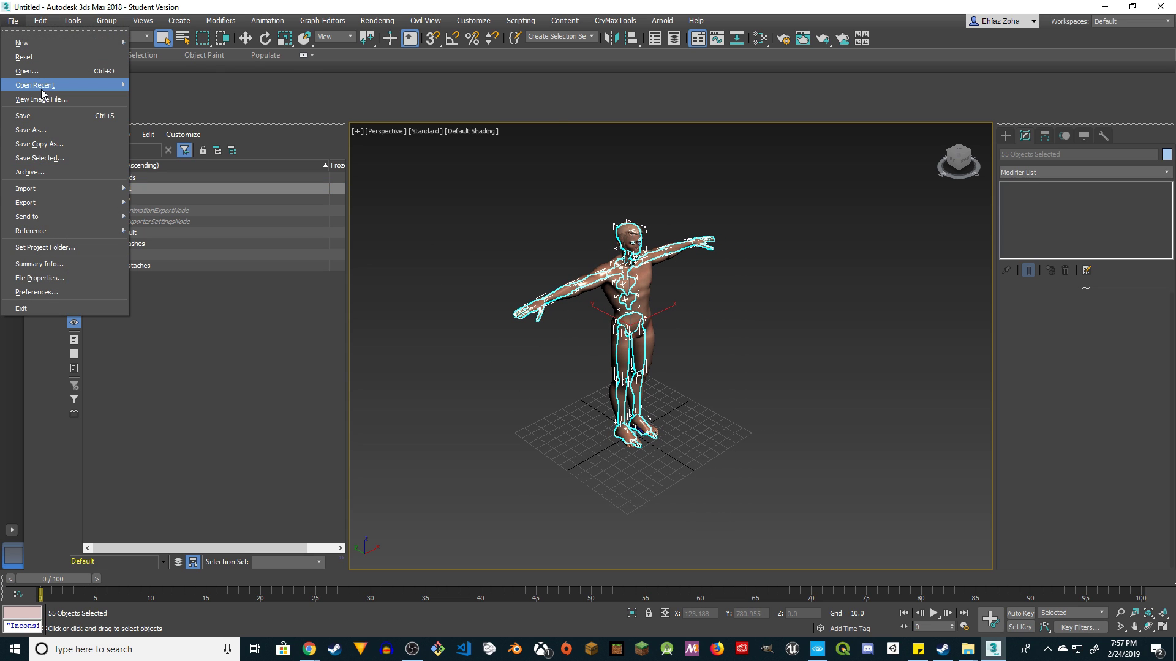
pyautogui.moveTo(44, 90)
pyautogui.click(45, 131)
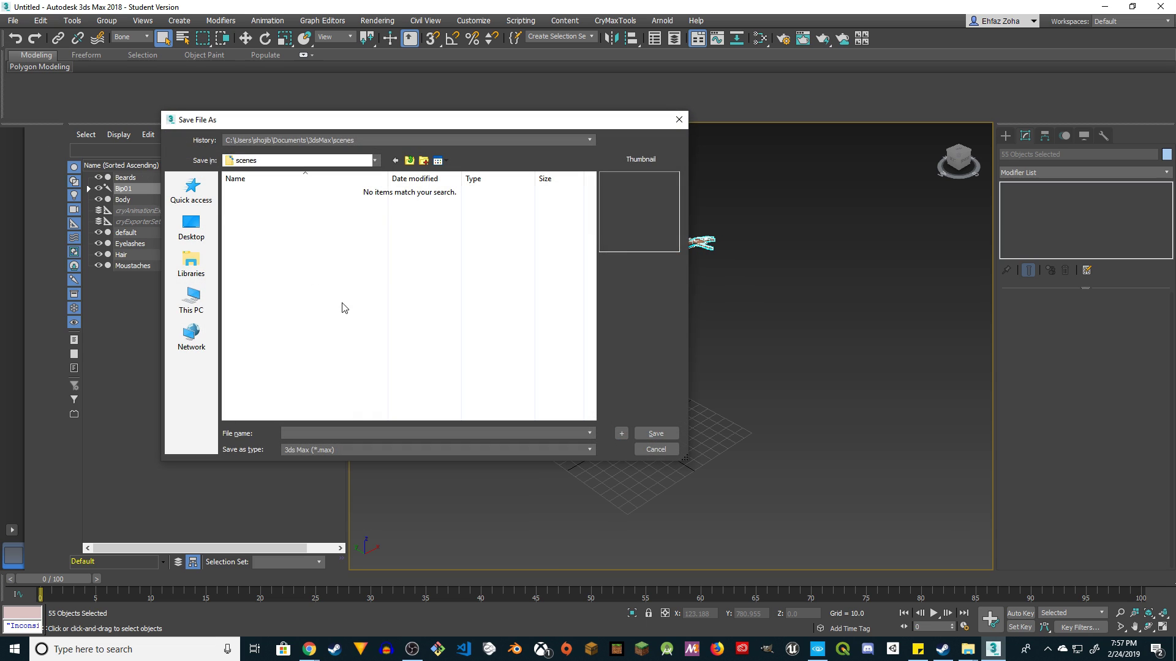
pyautogui.write('scene1')
pyautogui.click(377, 161)
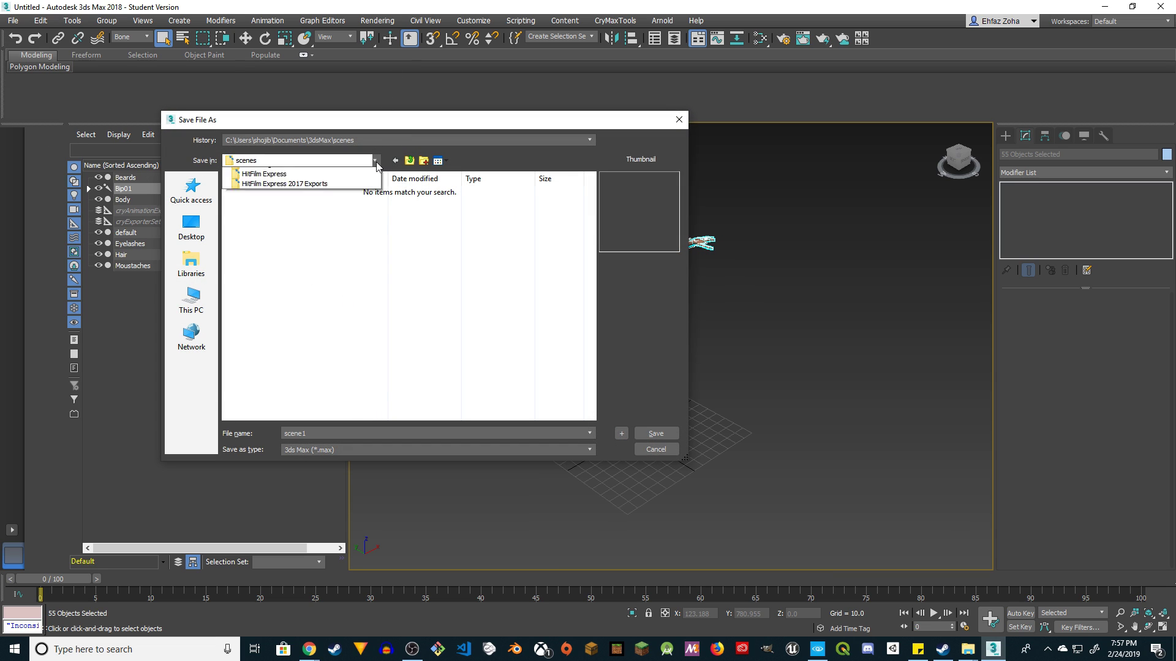
pyautogui.click(288, 347)
pyautogui.doubleClick(248, 192)
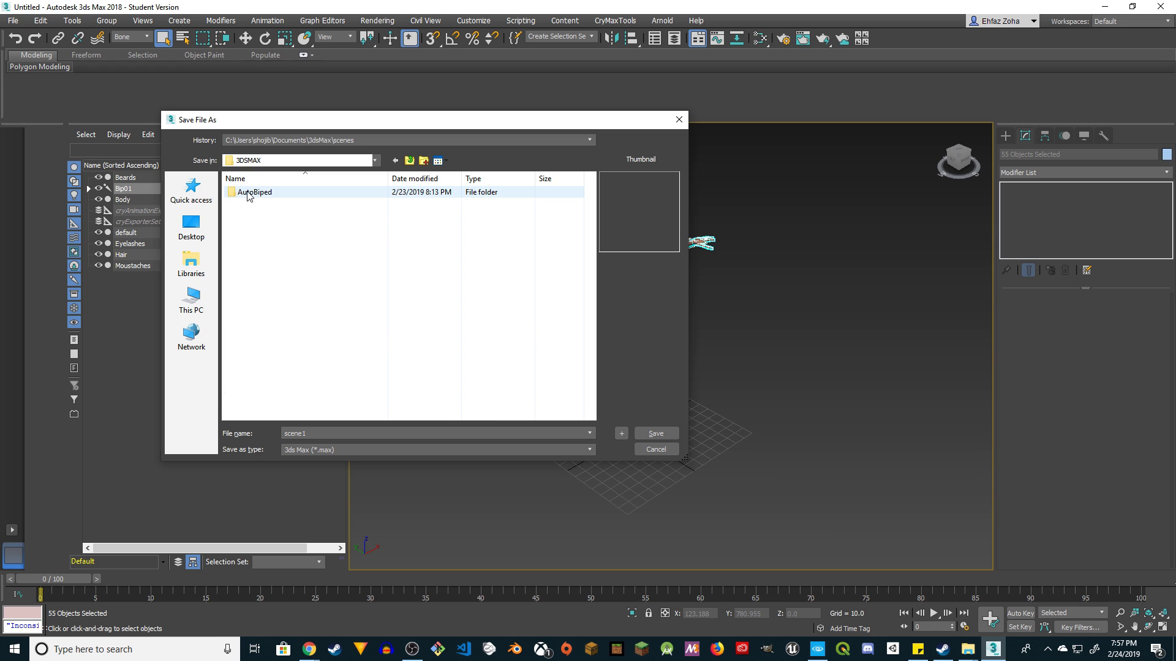
pyautogui.click(656, 434)
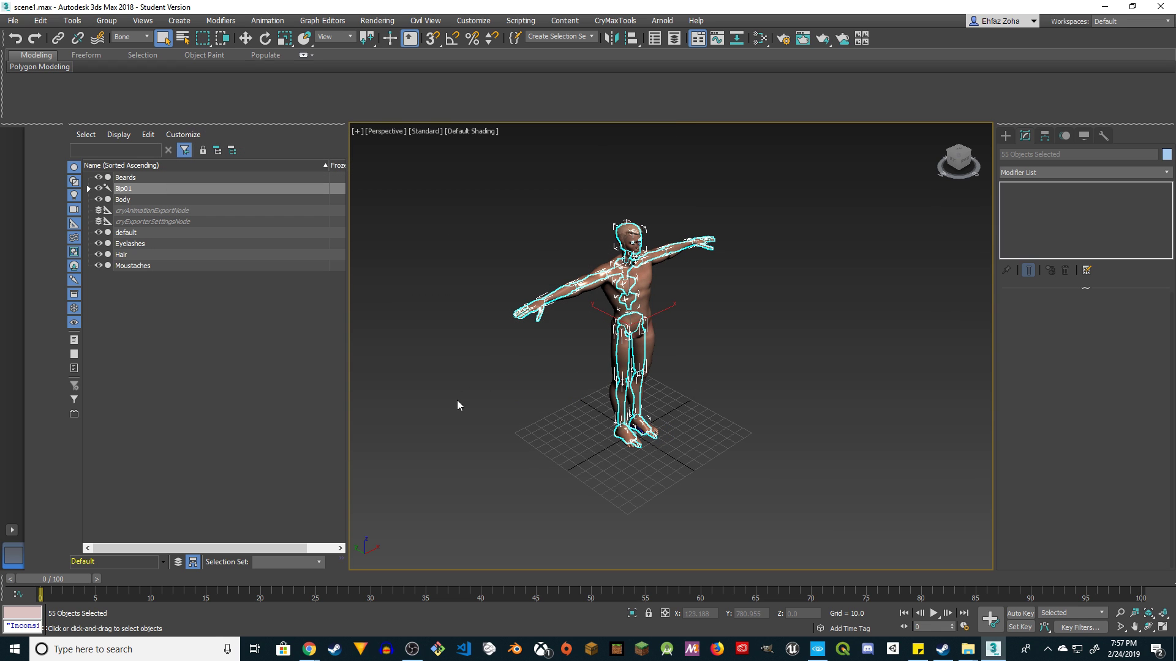
# Delete the Moustaches, Hair, Eyelashes, default and Beards meshes, keeping the Body mesh and the Bip01 skeleton
pyautogui.keyDown('alt'); pyautogui.moveTo(661, 424); pyautogui.dragTo(774, 328, button='middle'); pyautogui.keyUp('alt')
pyautogui.press('z')
pyautogui.scroll(-4, 672, 304)
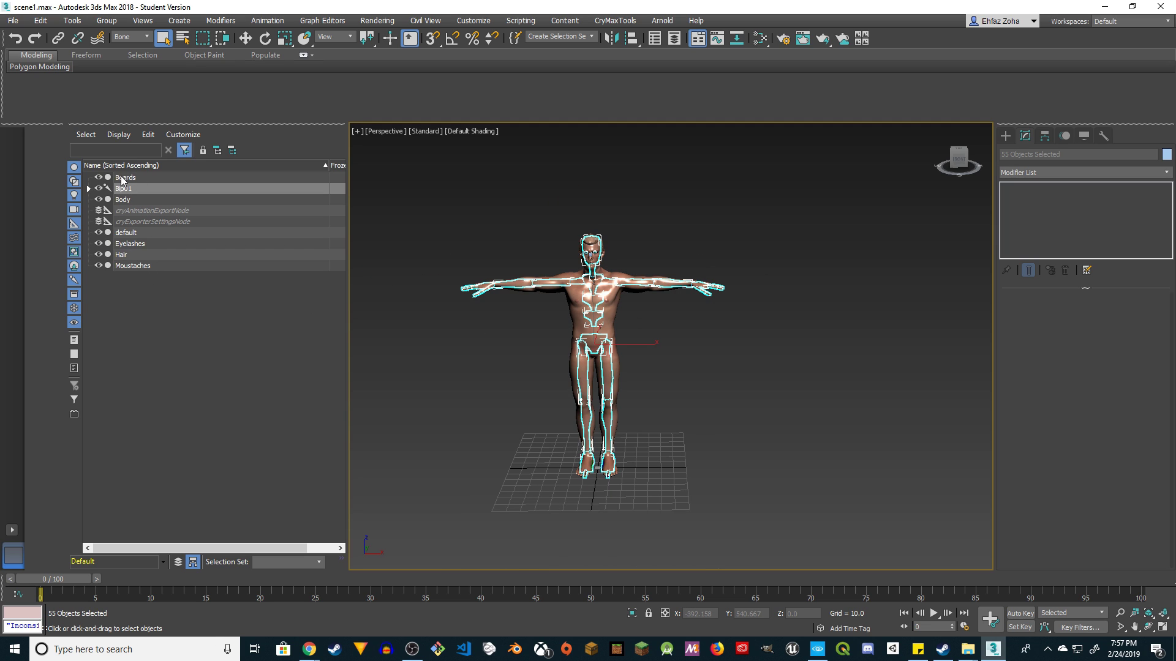
pyautogui.click(125, 200)
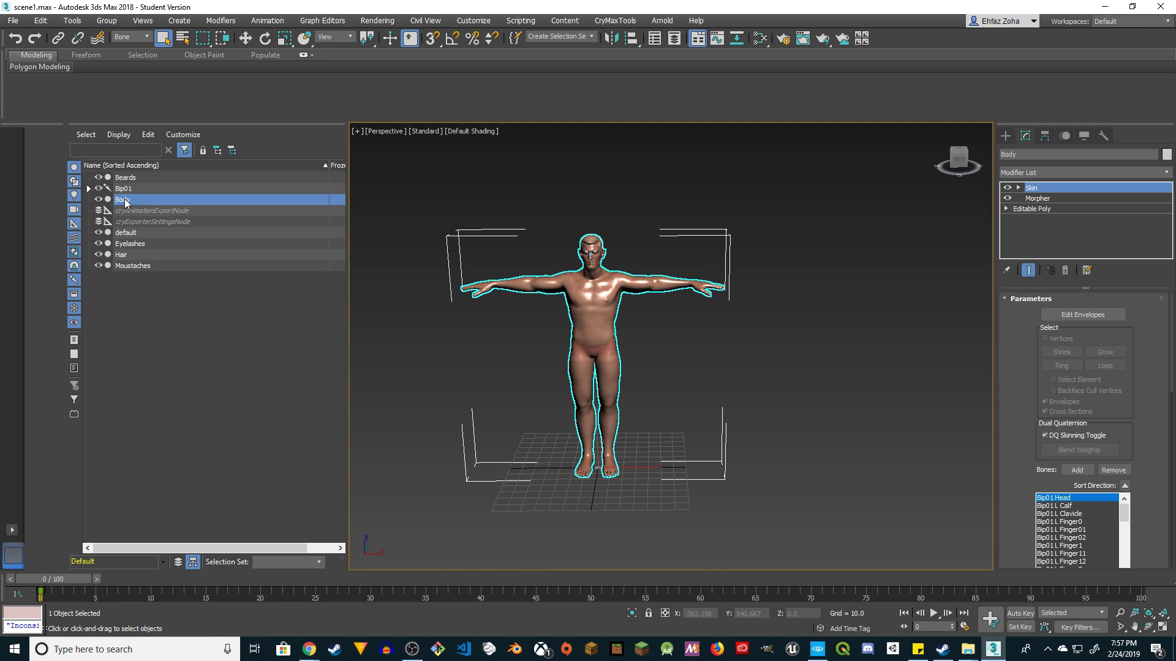
pyautogui.click(134, 267)
pyautogui.press('Delete')
pyautogui.click(129, 254)
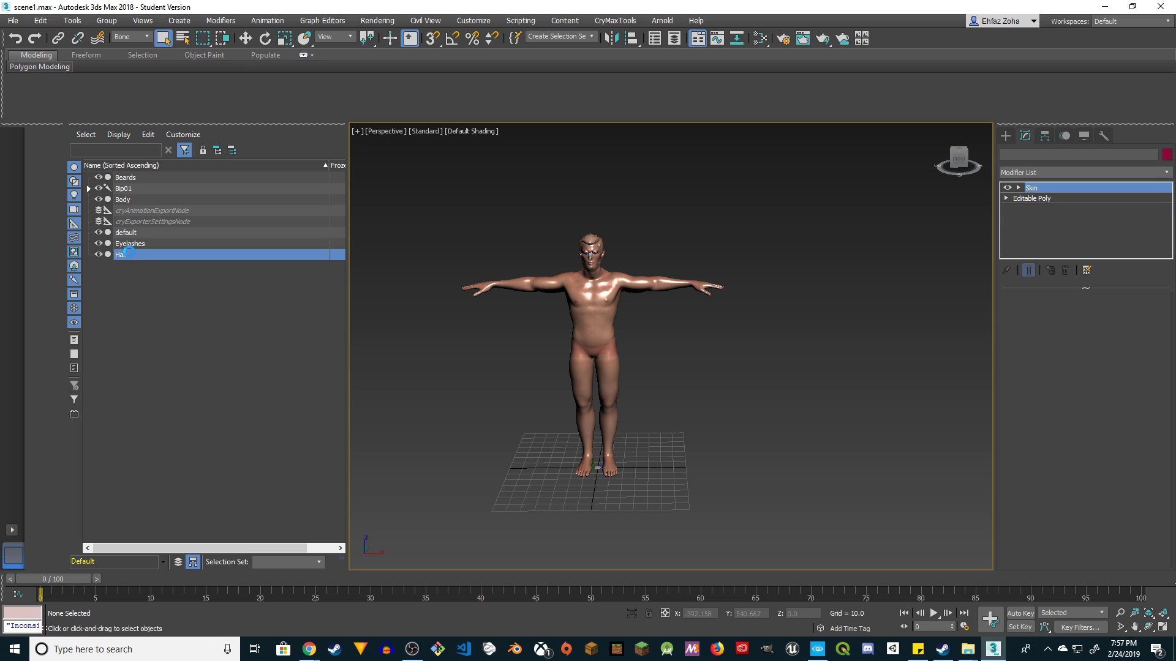
pyautogui.press('Delete')
pyautogui.click(130, 244)
pyautogui.press('Delete')
pyautogui.click(132, 233)
pyautogui.press('Delete')
pyautogui.click(126, 178)
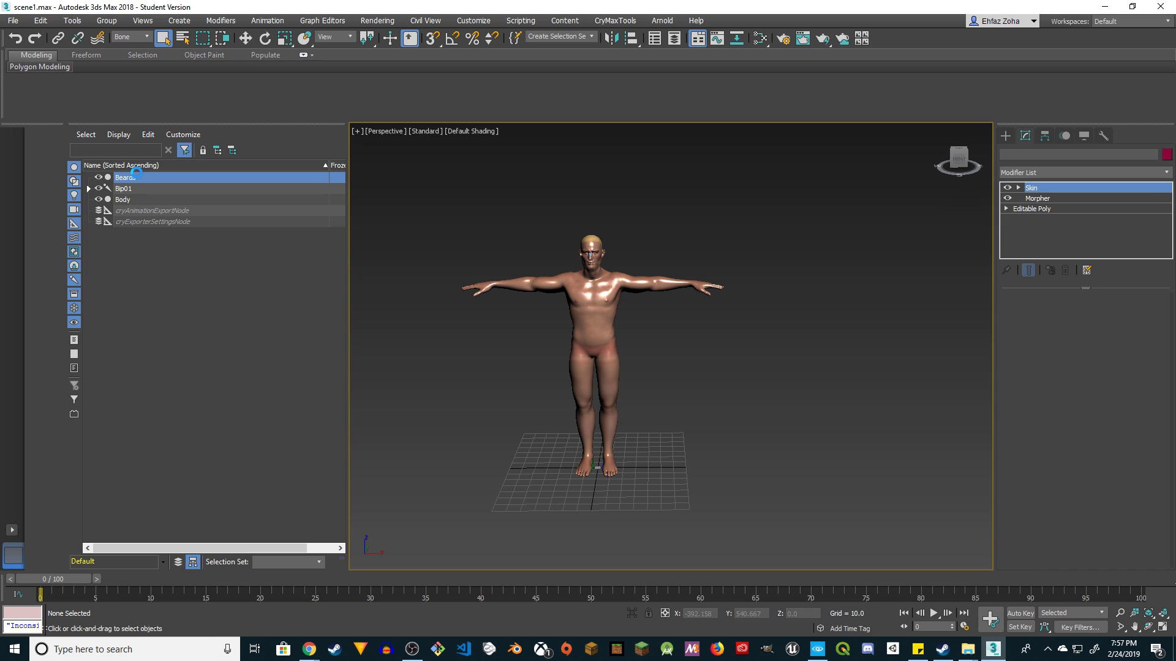
pyautogui.press('Delete')
# Select the Bip01 root by name from the scene and turn on its Figure Mode
pyautogui.click(135, 189)
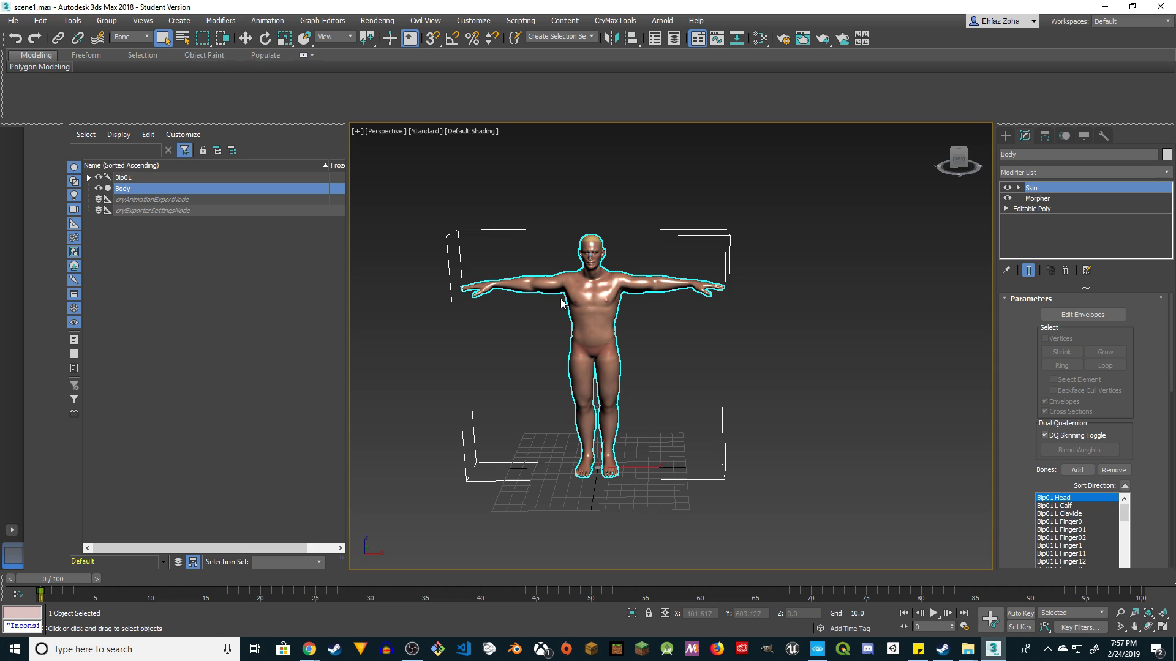
pyautogui.click(123, 176)
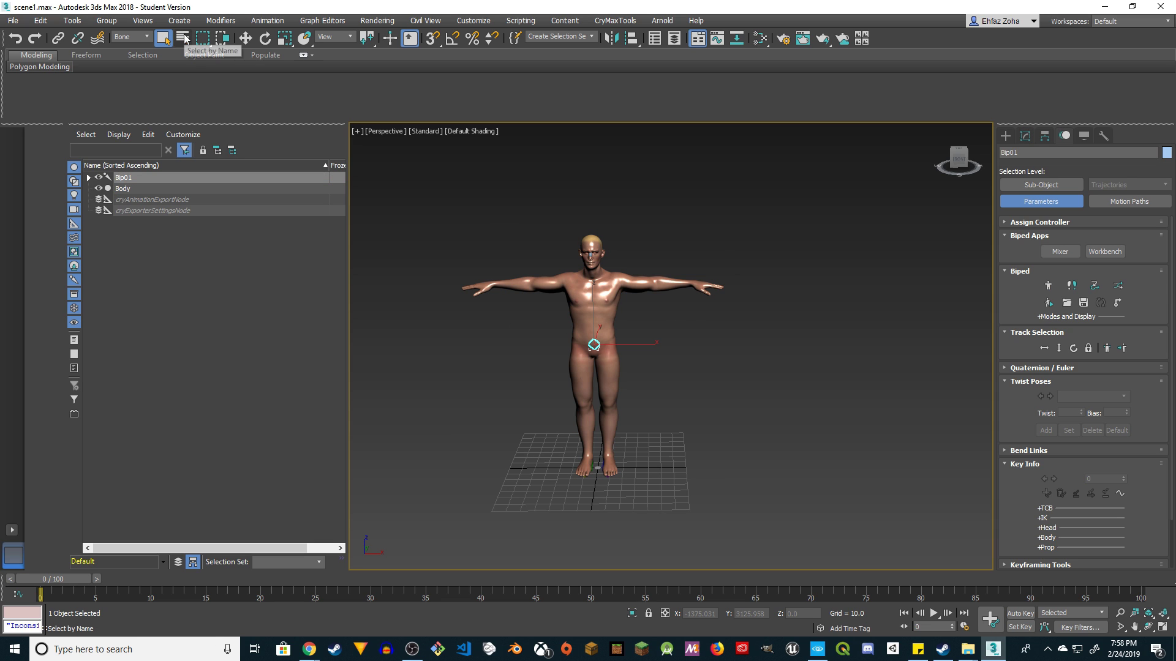
pyautogui.click(182, 38)
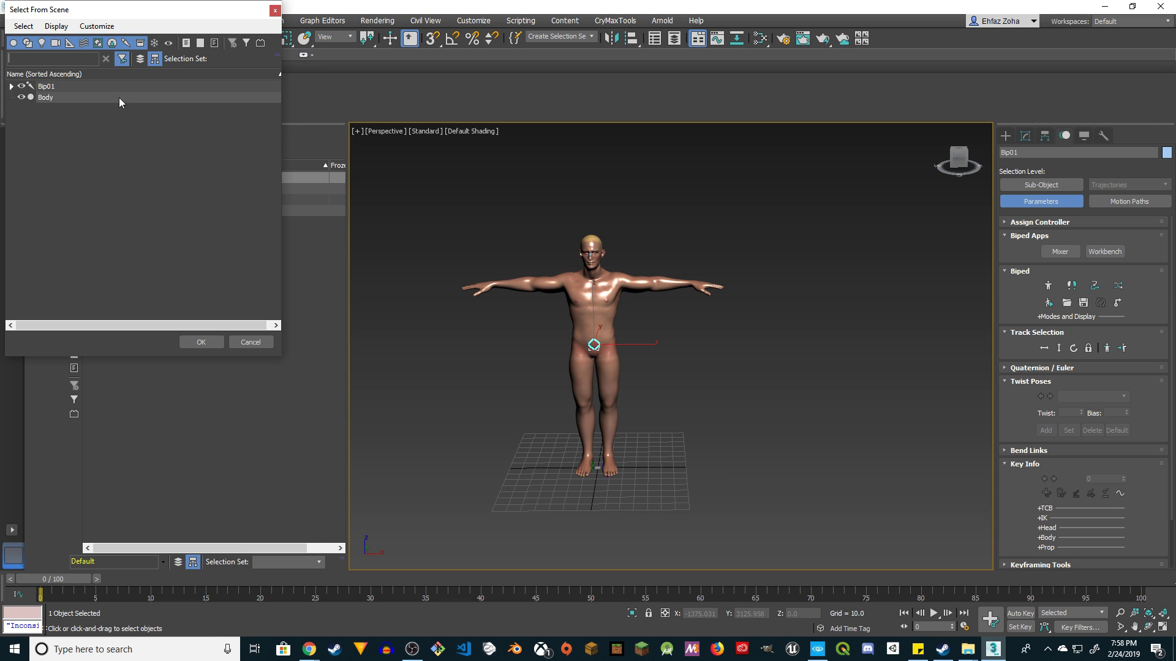
pyautogui.click(49, 87)
pyautogui.click(199, 342)
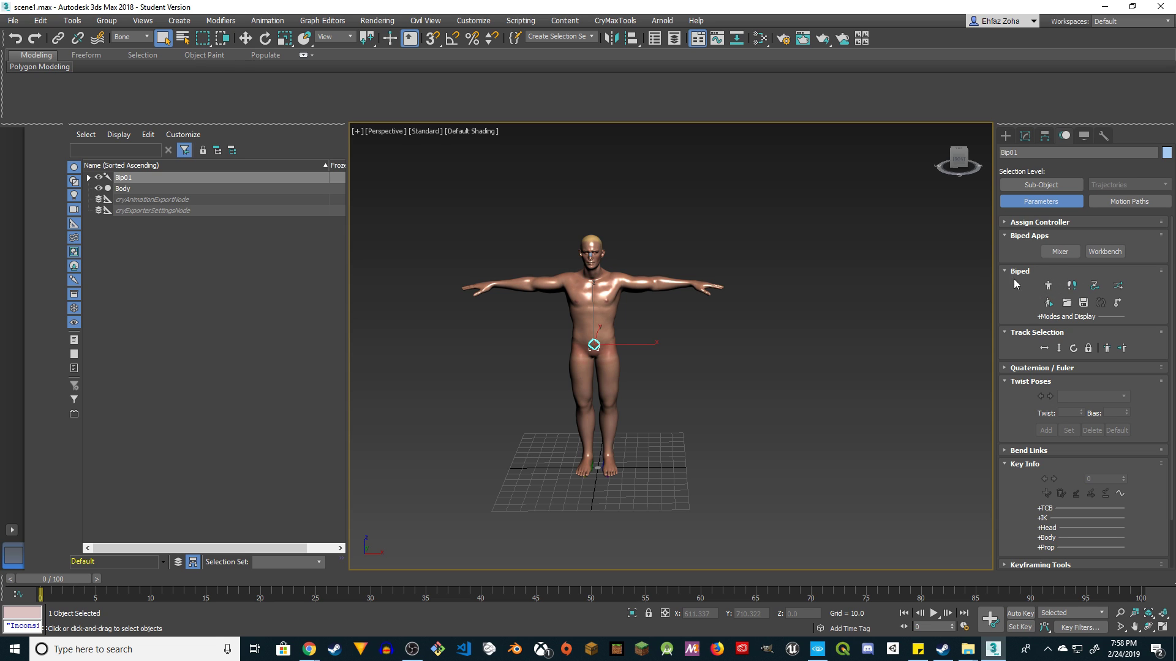
pyautogui.click(1049, 286)
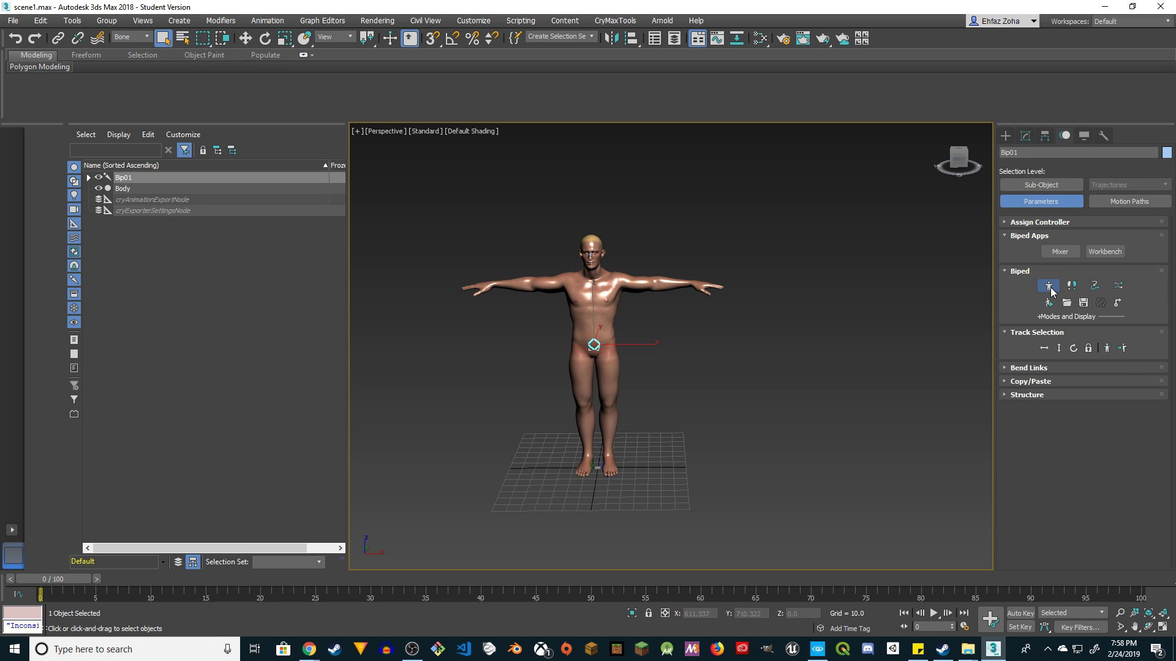
# Load the Collection1 copy collection from the 3DSMAX folder for the Bip01 biped
pyautogui.click(1005, 380)
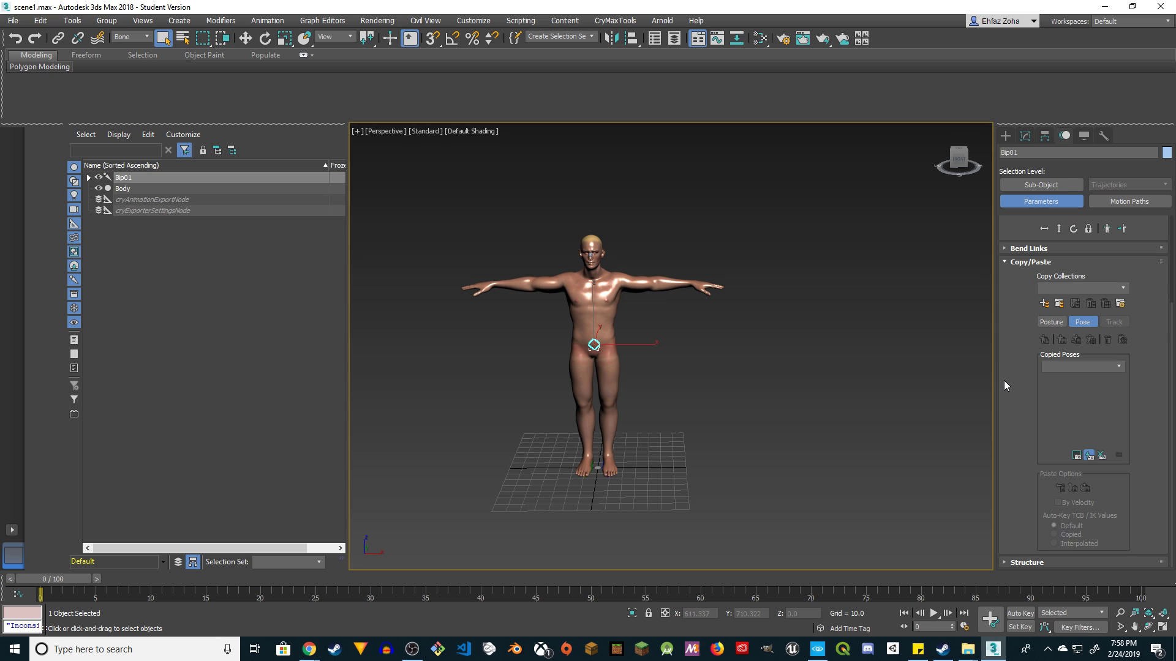
pyautogui.click(1060, 304)
pyautogui.click(265, 209)
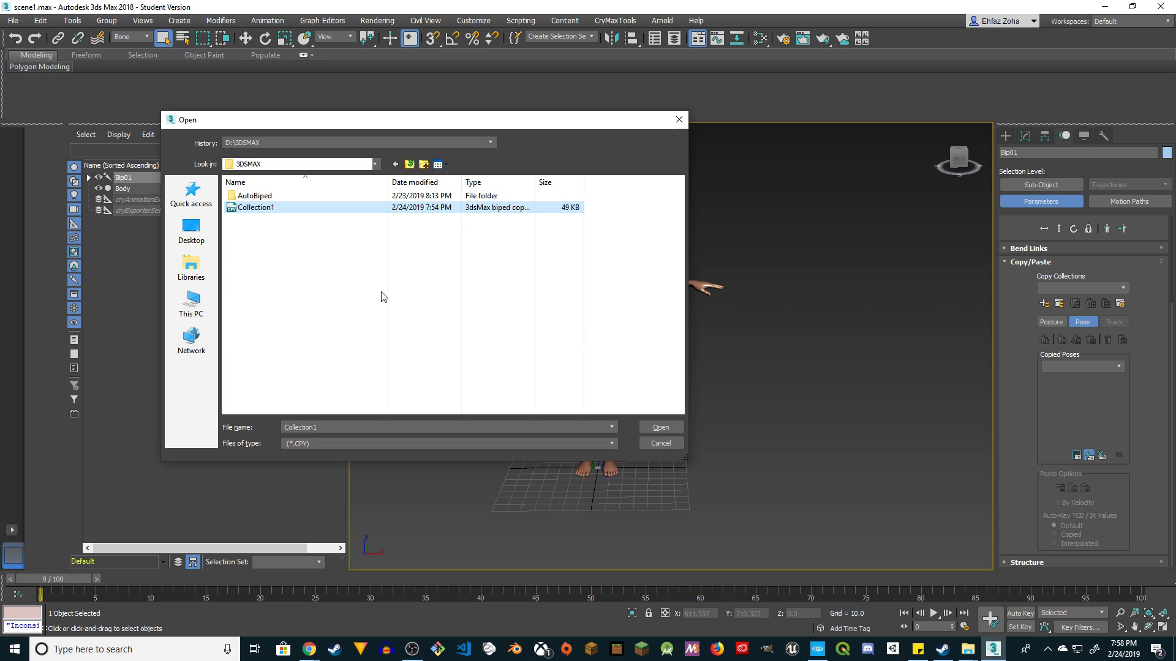
pyautogui.click(657, 427)
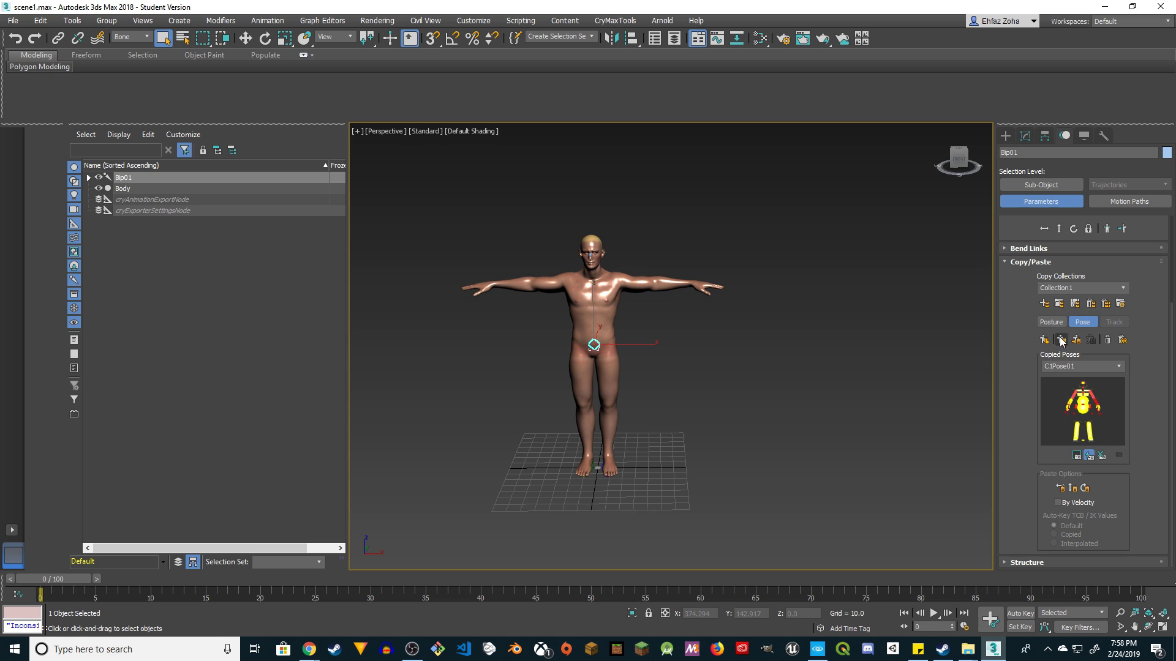
# Enable the horizontal, vertical and rotation paste options and paste the copied pose C1Pose01 onto the biped
pyautogui.click(1090, 329)
pyautogui.click(1060, 489)
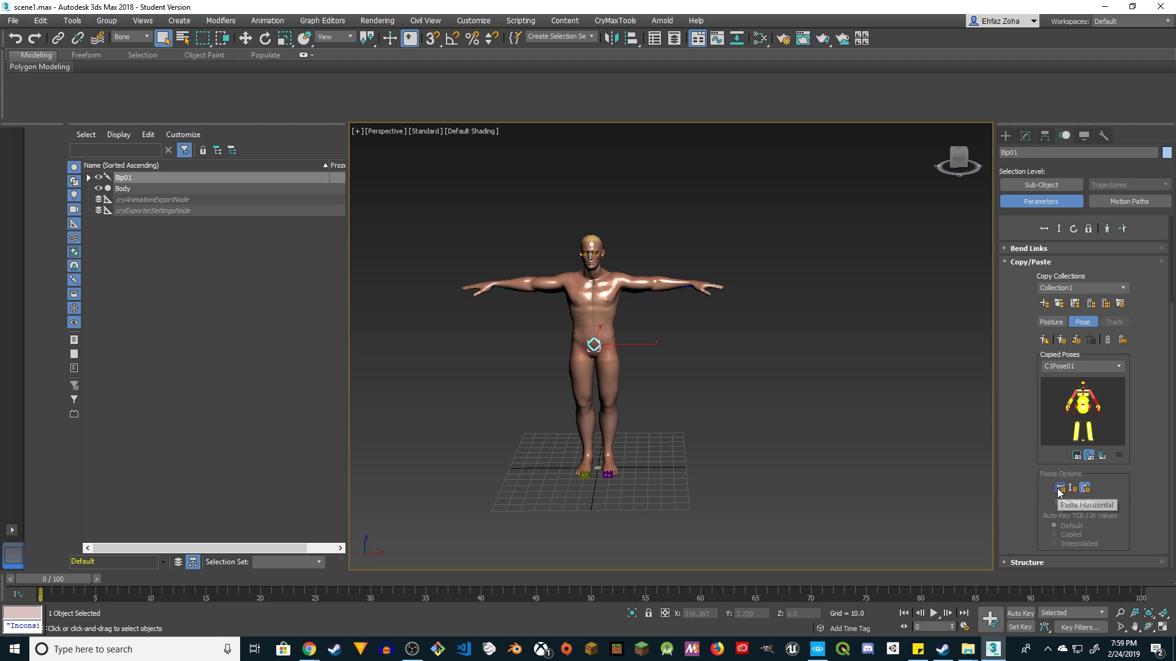
pyautogui.click(1072, 488)
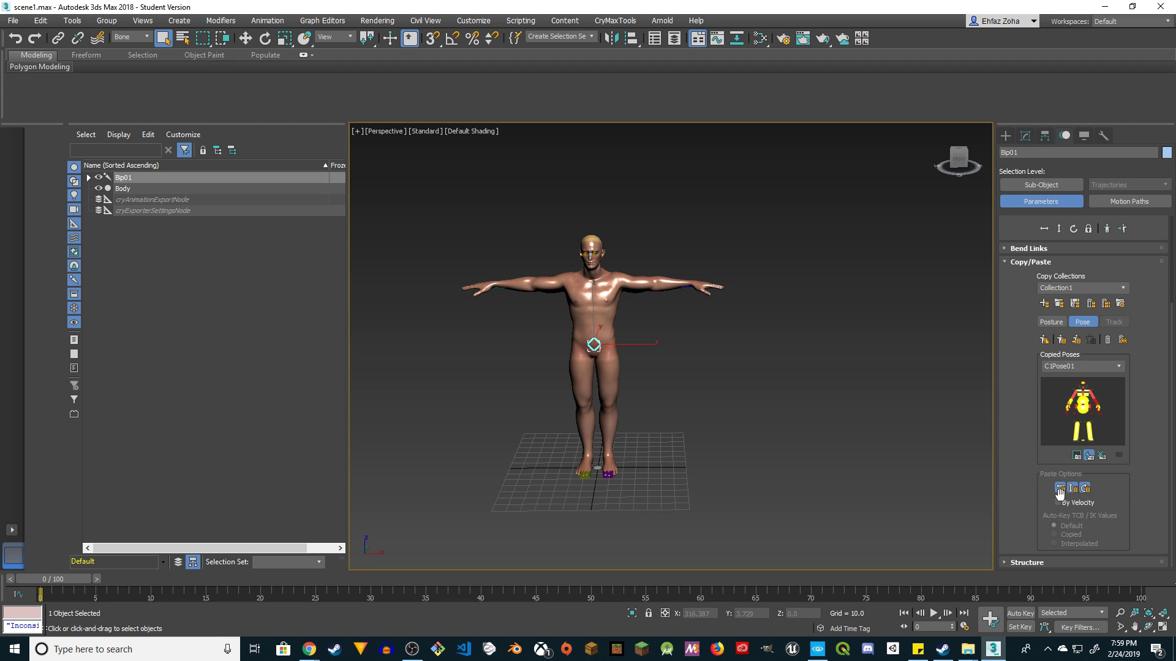
pyautogui.click(1084, 489)
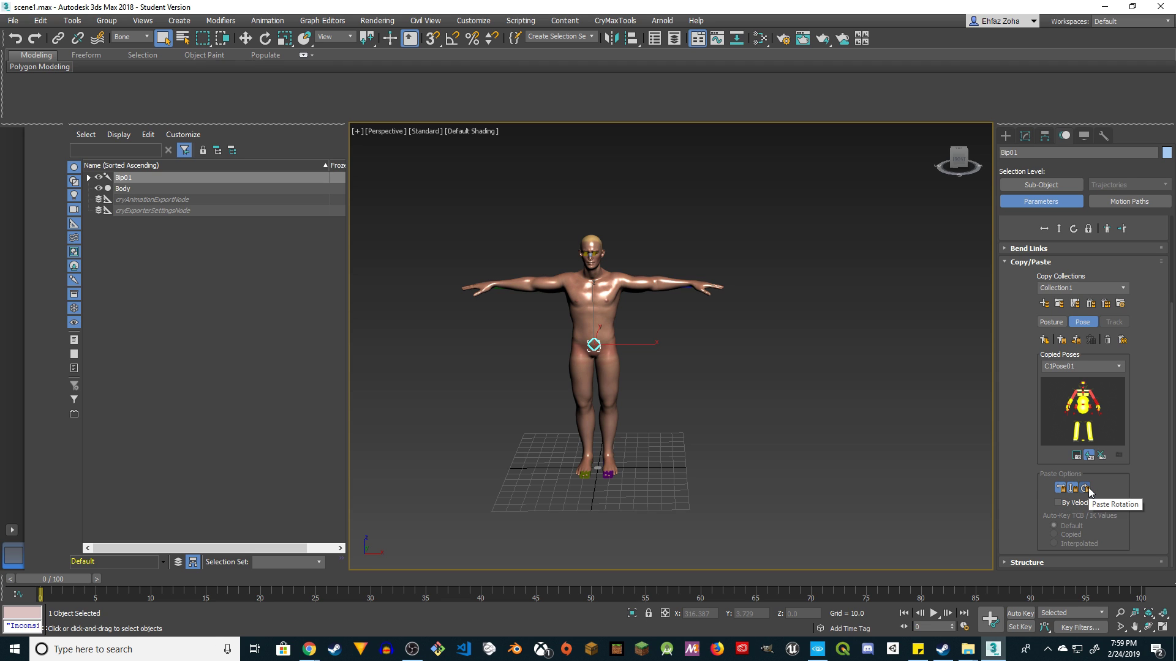
pyautogui.click(1062, 340)
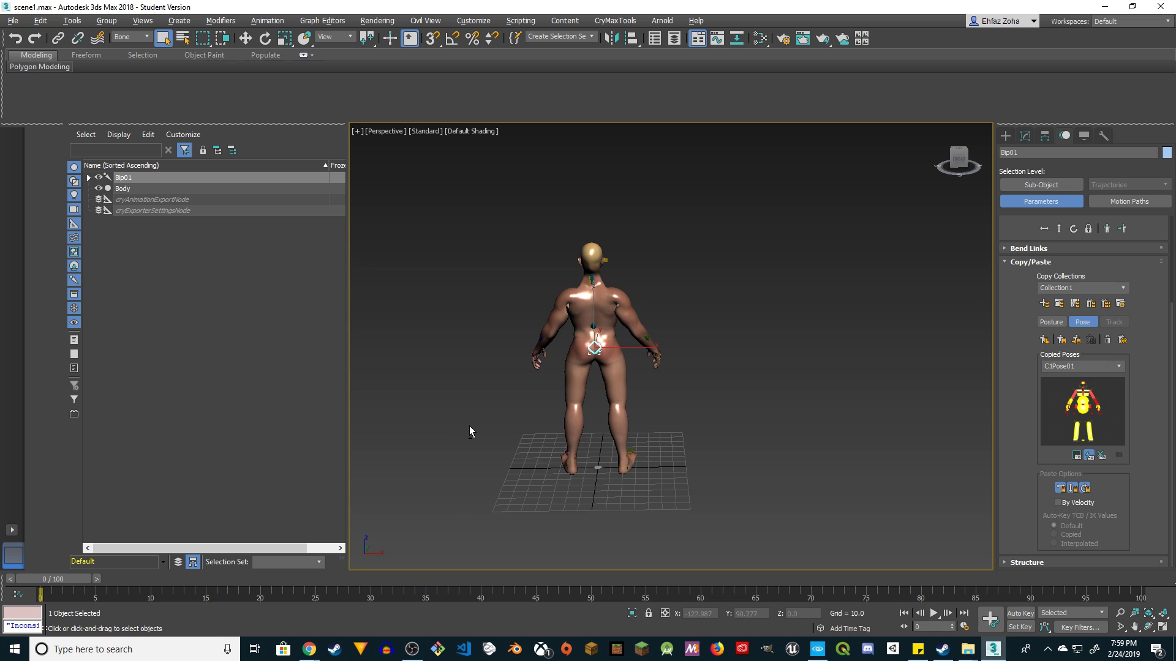
# Check the posed character from several sides and save the scene as scene2 in the 3DSMAX folder
pyautogui.keyDown('alt'); pyautogui.moveTo(469, 425); pyautogui.dragTo(722, 425, button='middle'); pyautogui.keyUp('alt')
pyautogui.scroll(4, 601, 299)
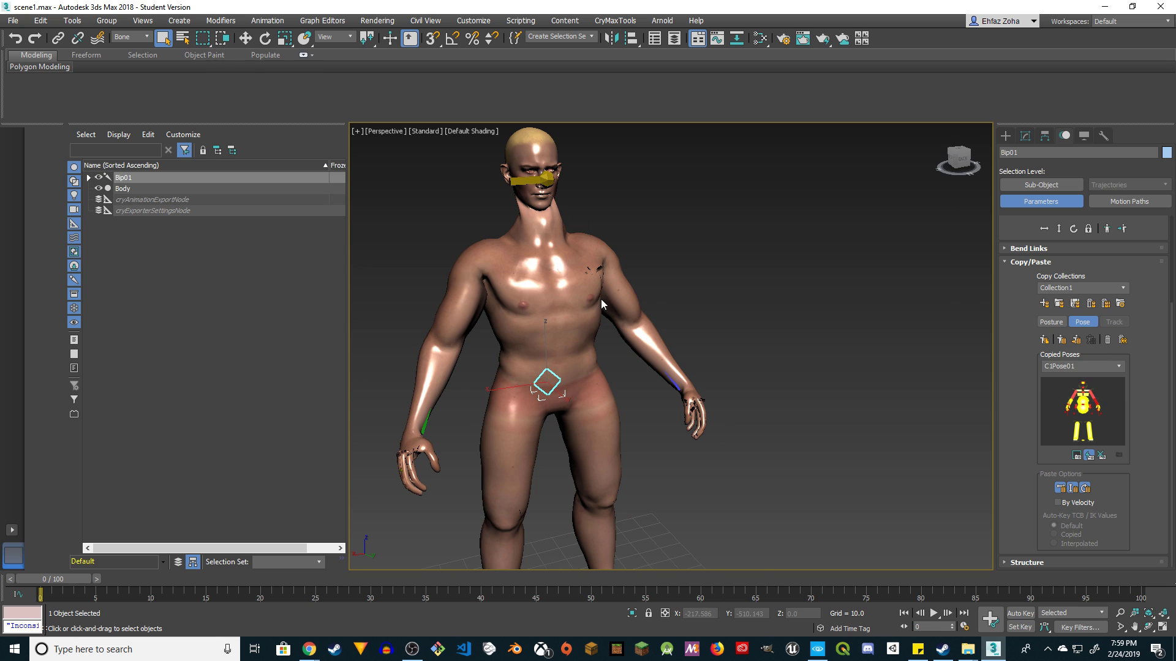
pyautogui.scroll(-4, 601, 299)
pyautogui.keyDown('alt'); pyautogui.moveTo(554, 418); pyautogui.dragTo(615, 421, button='middle'); pyautogui.keyUp('alt')
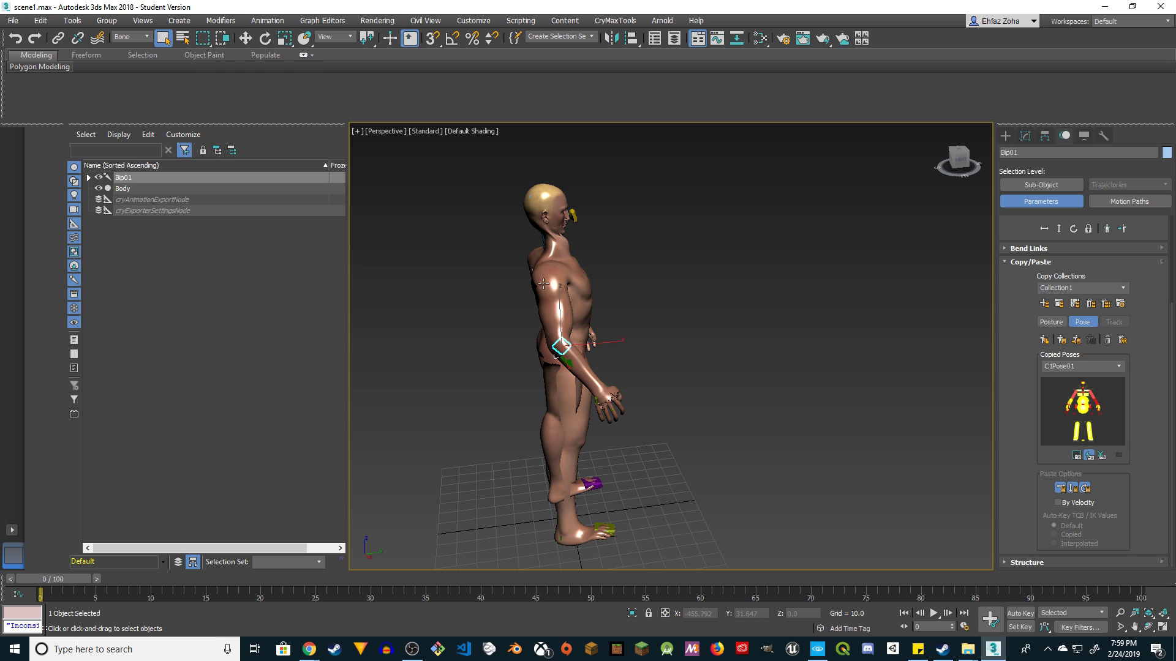
pyautogui.keyDown('alt'); pyautogui.moveTo(673, 404); pyautogui.dragTo(662, 374, button='middle'); pyautogui.keyUp('alt')
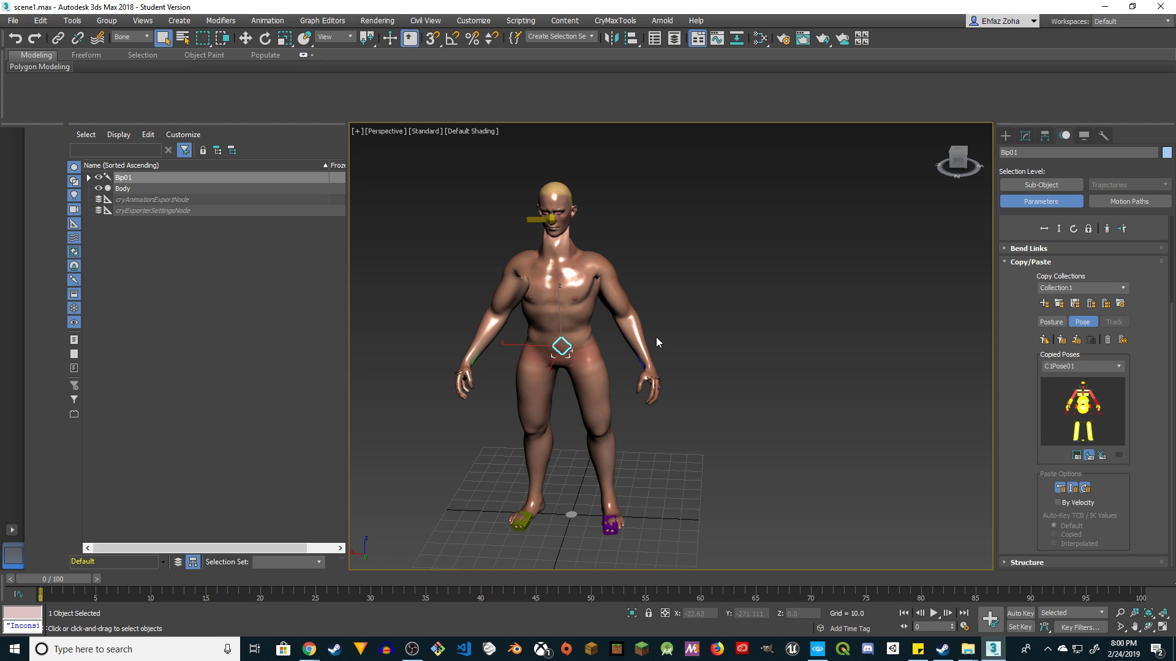
pyautogui.keyDown('alt'); pyautogui.moveTo(656, 337); pyautogui.dragTo(692, 333, button='middle'); pyautogui.keyUp('alt')
pyautogui.click(14, 20)
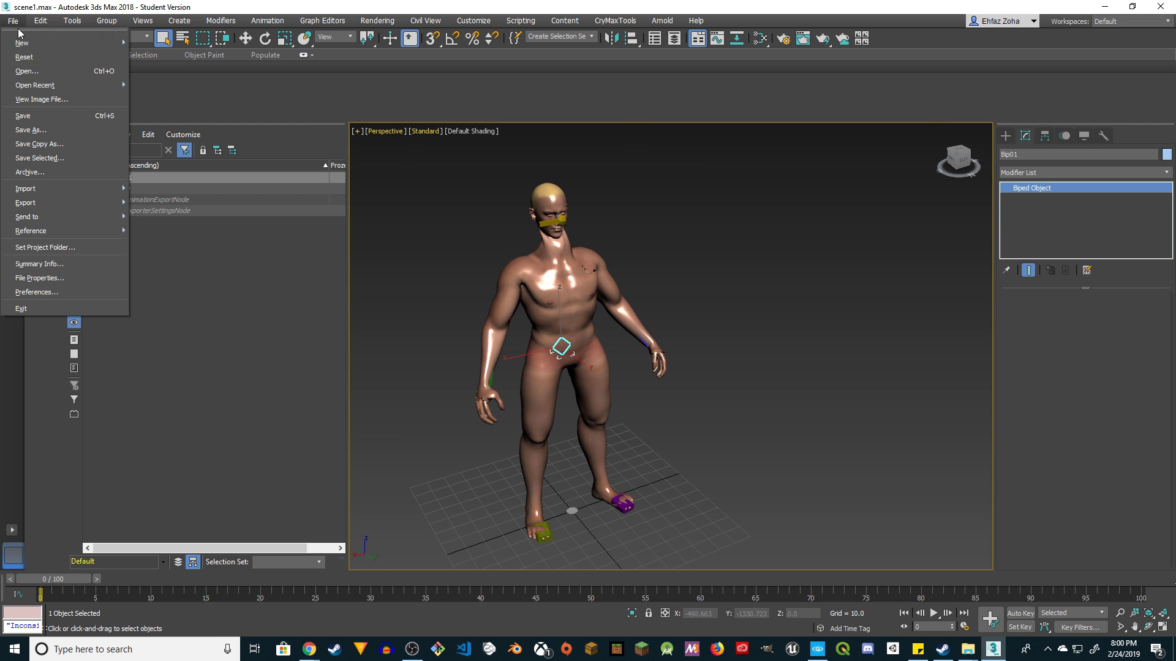
pyautogui.click(24, 130)
pyautogui.write('scene2')
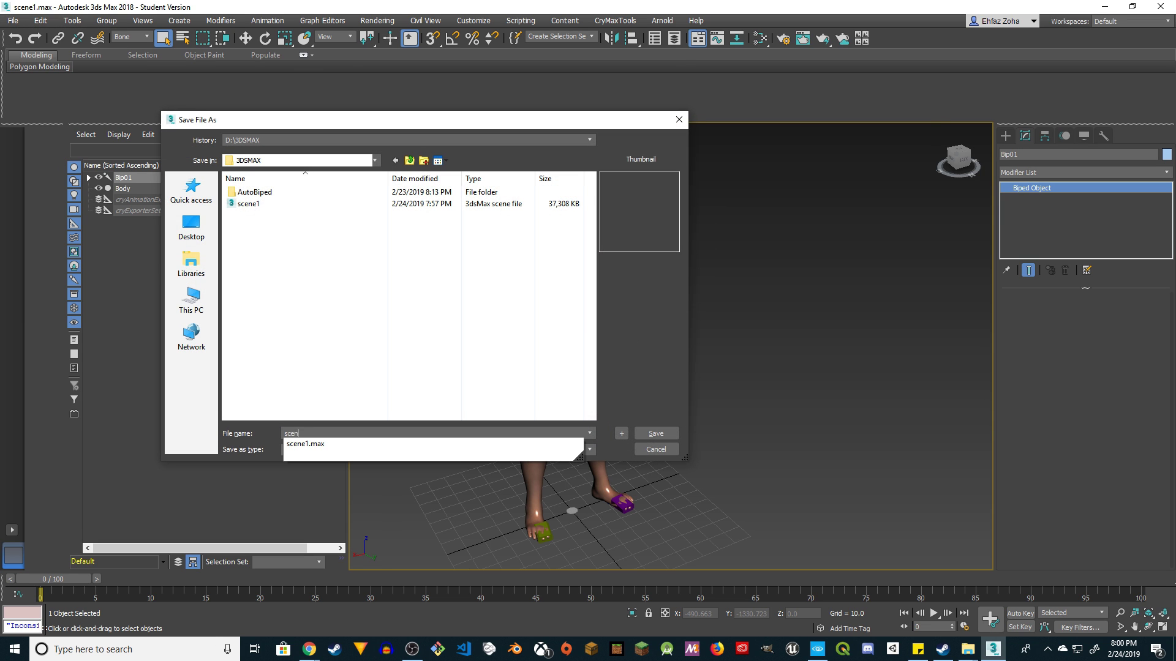
pyautogui.click(664, 435)
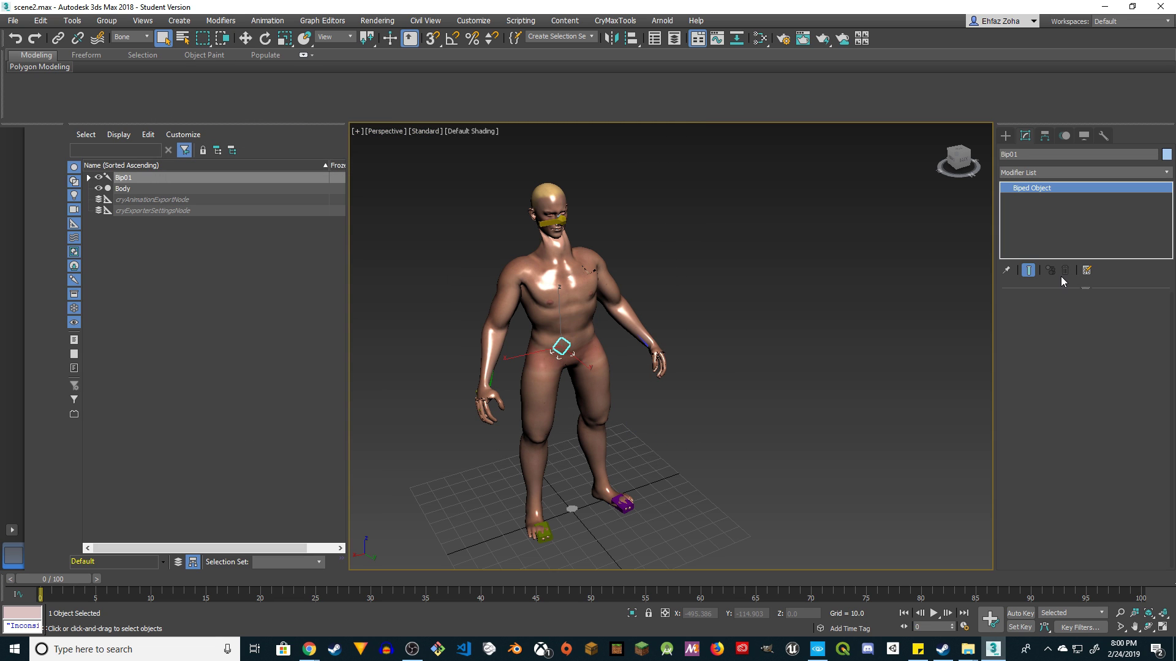
# Select the Body mesh and collapse its whole modifier stack, including Skin and Morpher, into an editable poly
pyautogui.click(1066, 136)
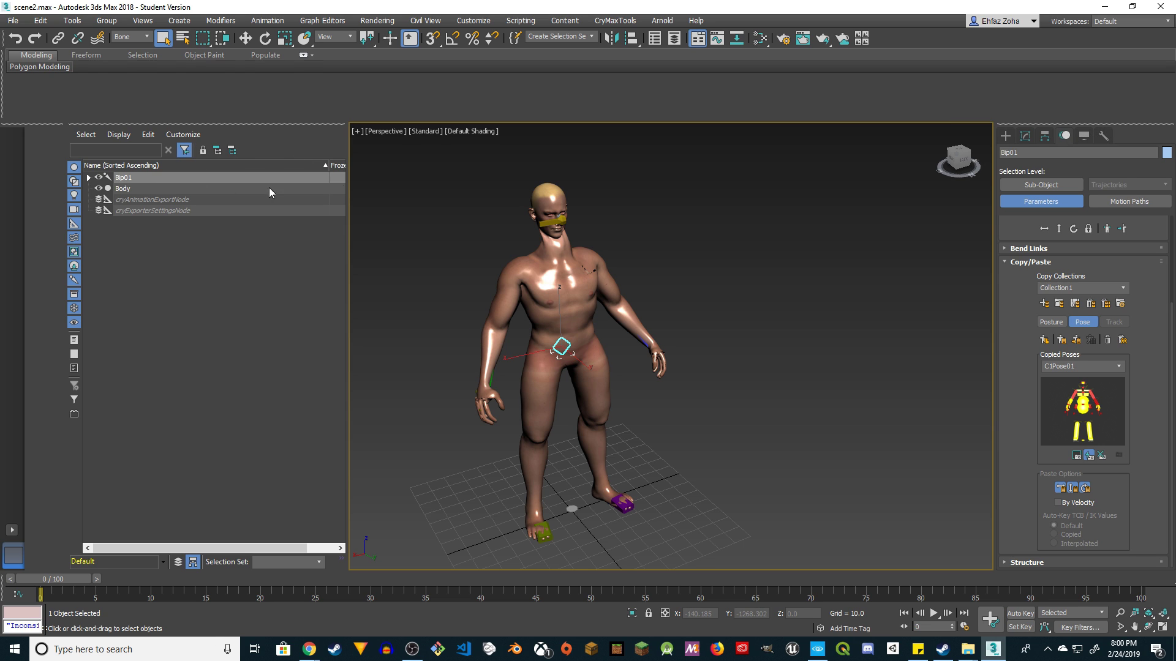
pyautogui.click(125, 190)
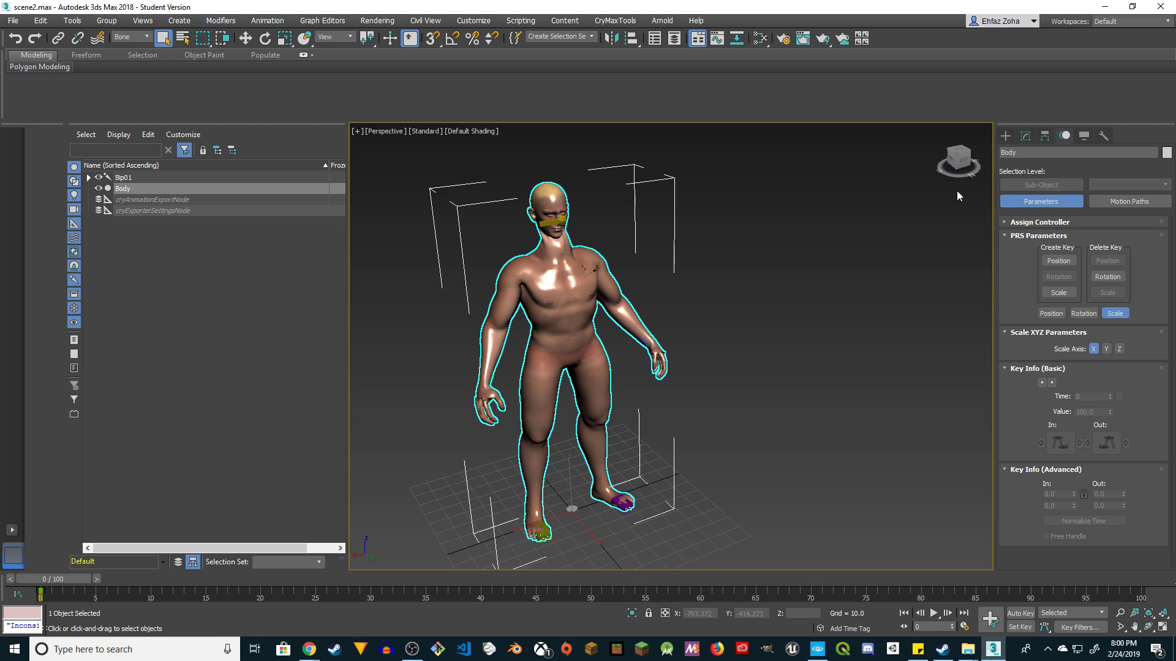
pyautogui.click(1031, 138)
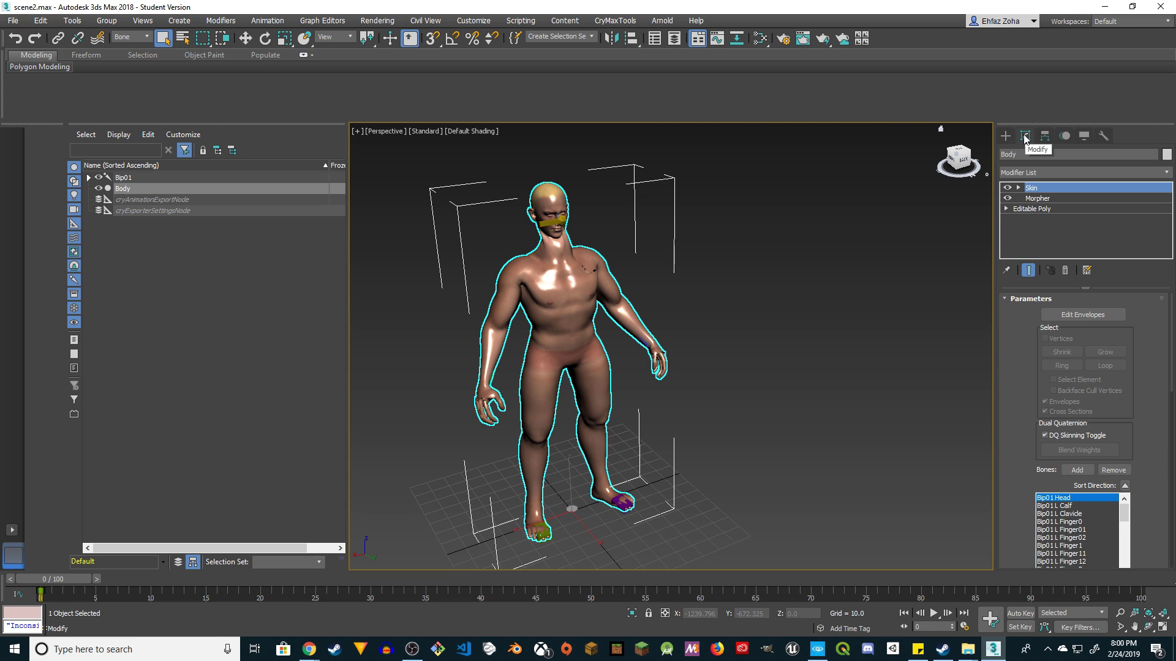
pyautogui.rightClick(1051, 192)
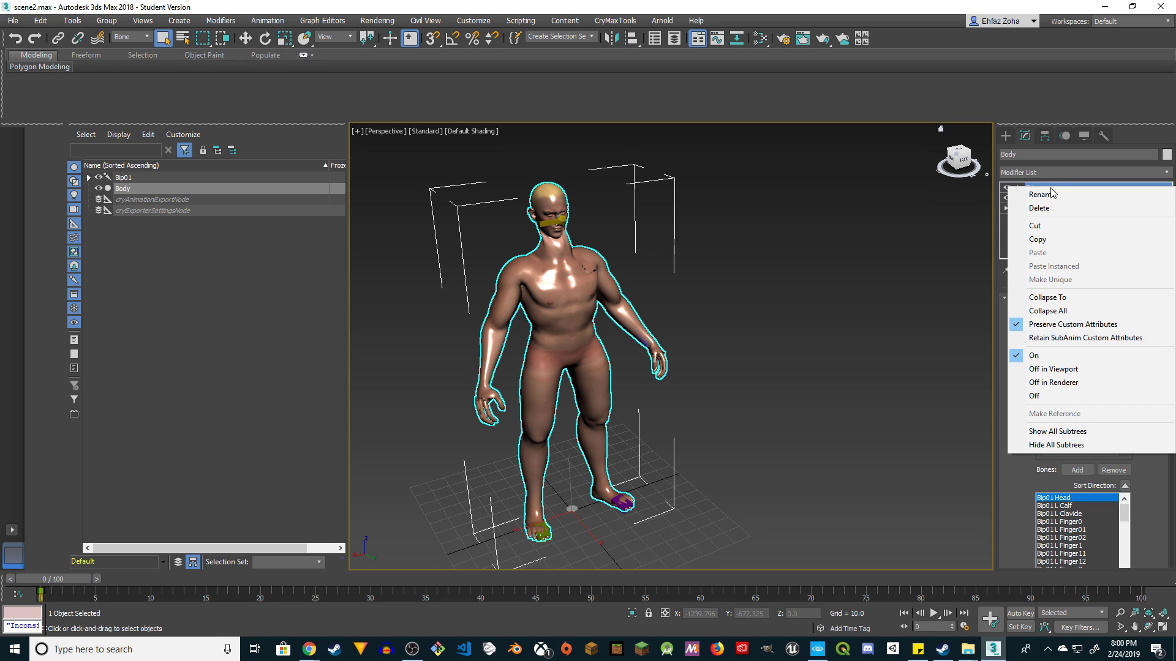
pyautogui.click(1062, 314)
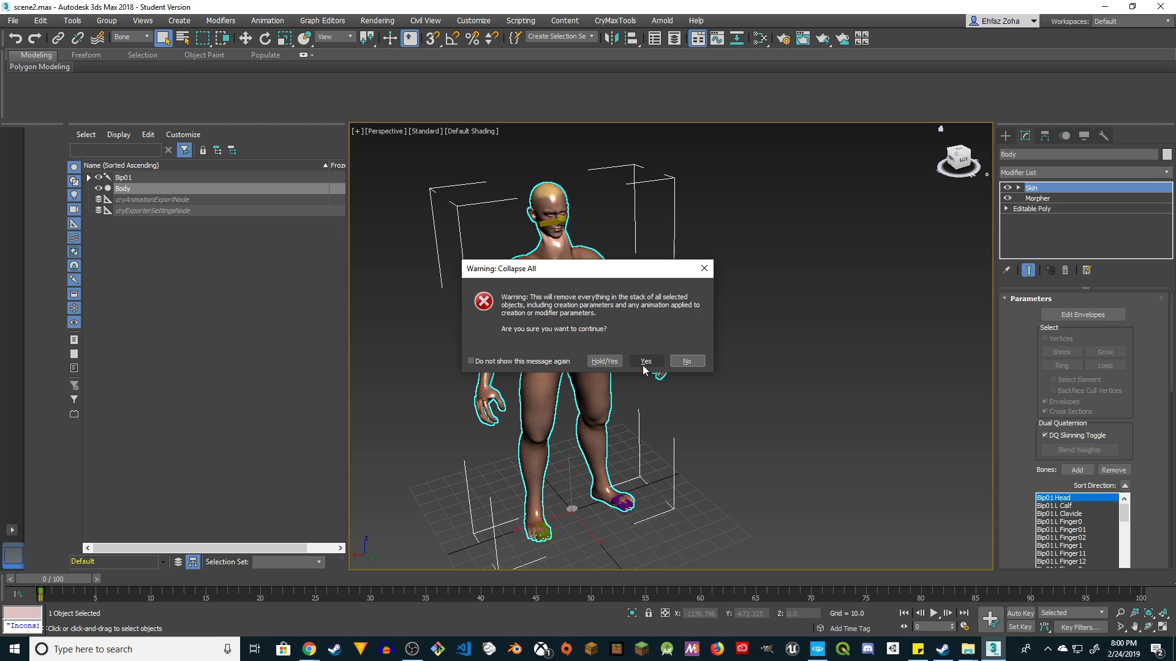
pyautogui.click(643, 361)
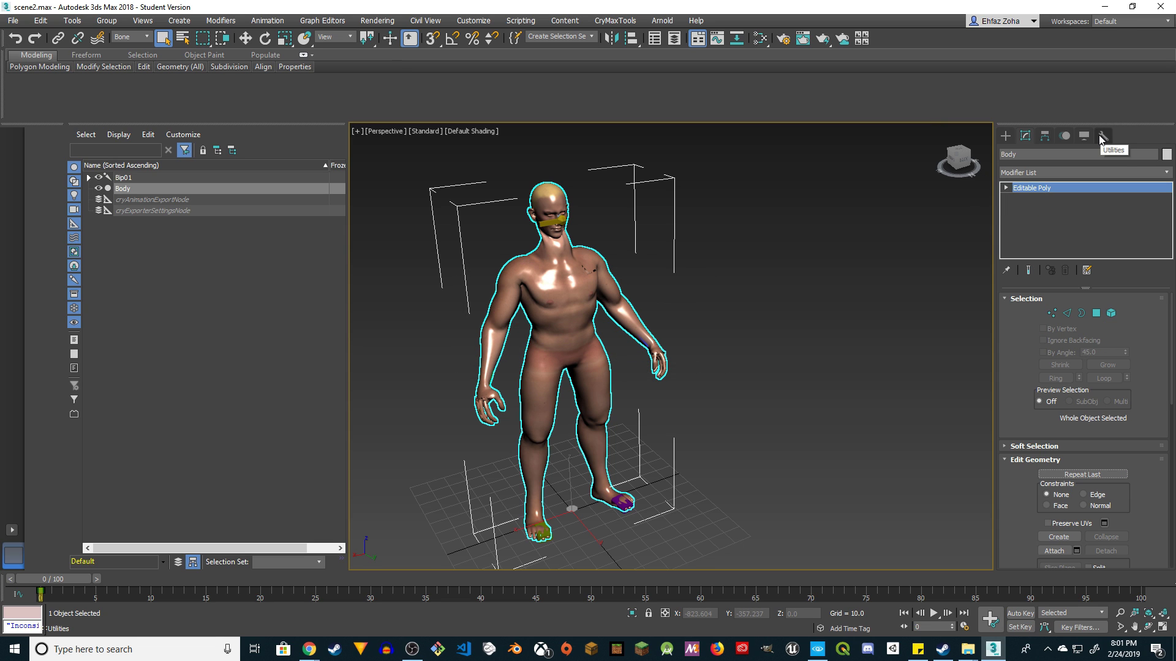
# Reset the Body mesh's transform with Reset XForm and add a CrySkin modifier above it in the stack
pyautogui.click(1100, 138)
pyautogui.click(1114, 291)
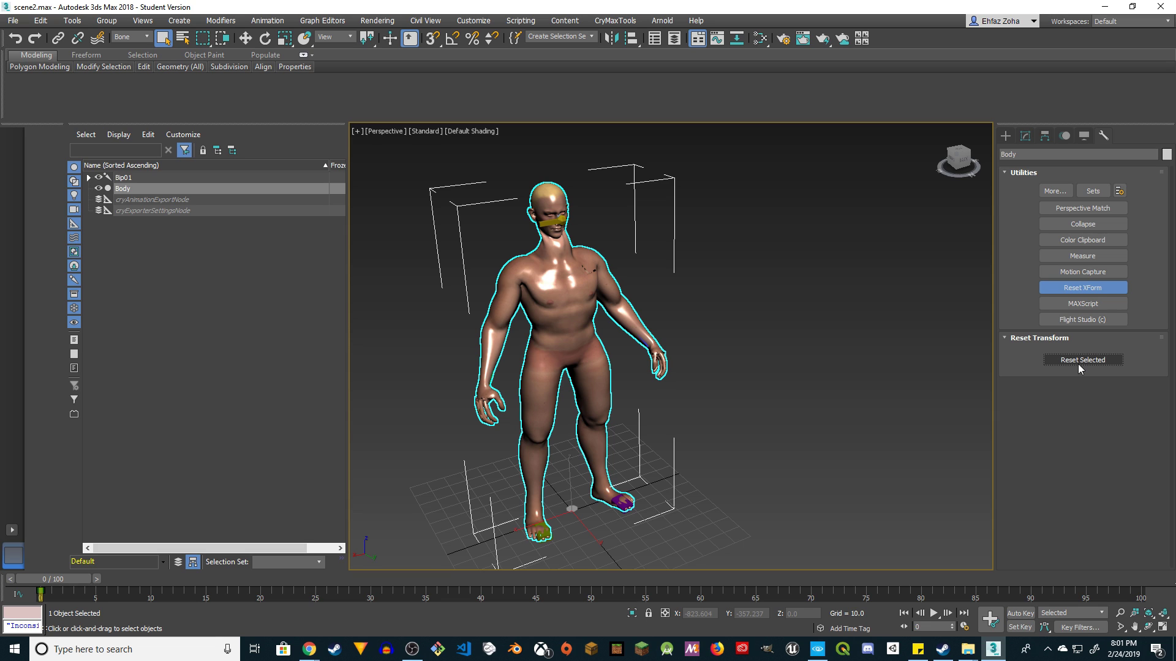
pyautogui.click(1024, 137)
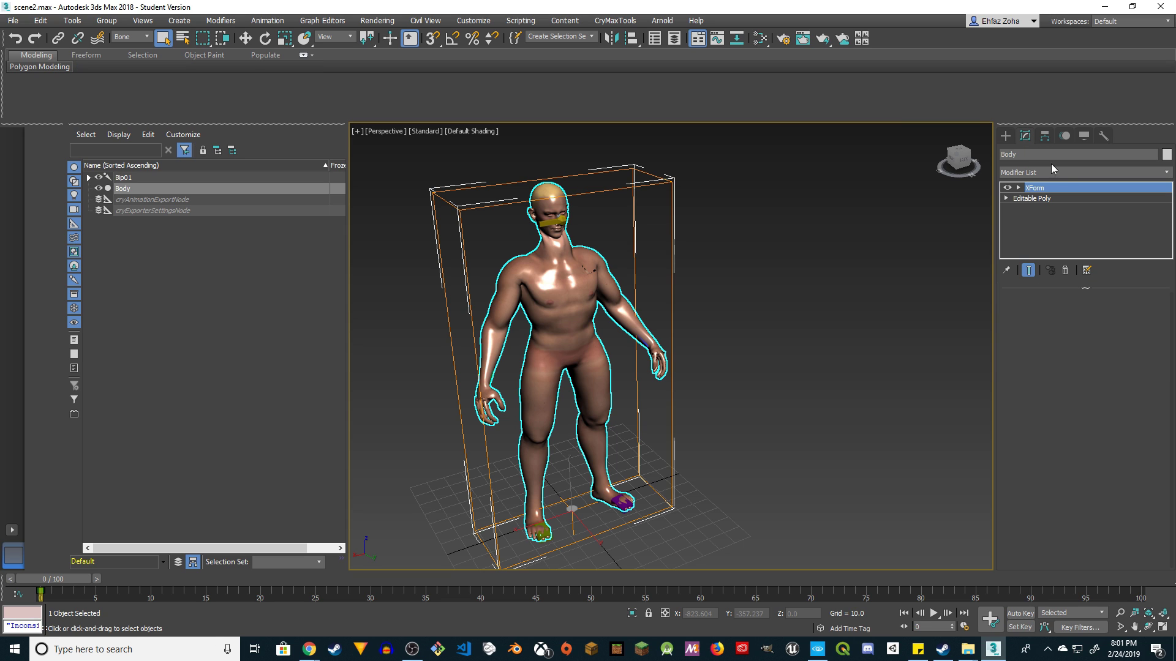
pyautogui.click(1167, 173)
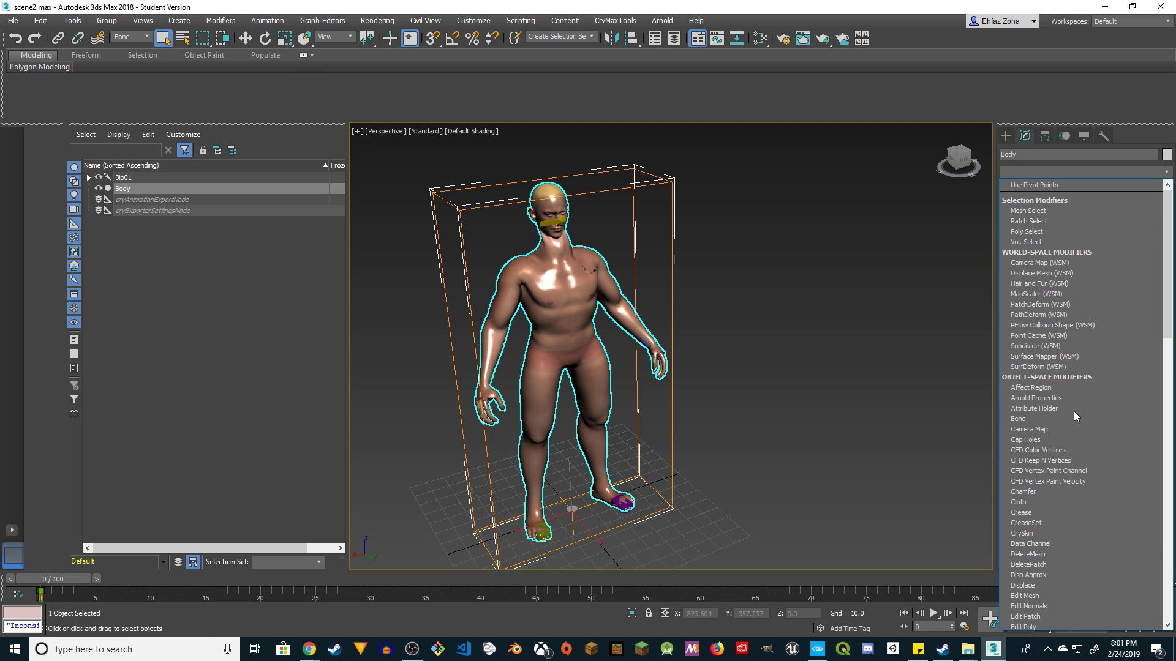
pyautogui.click(1022, 533)
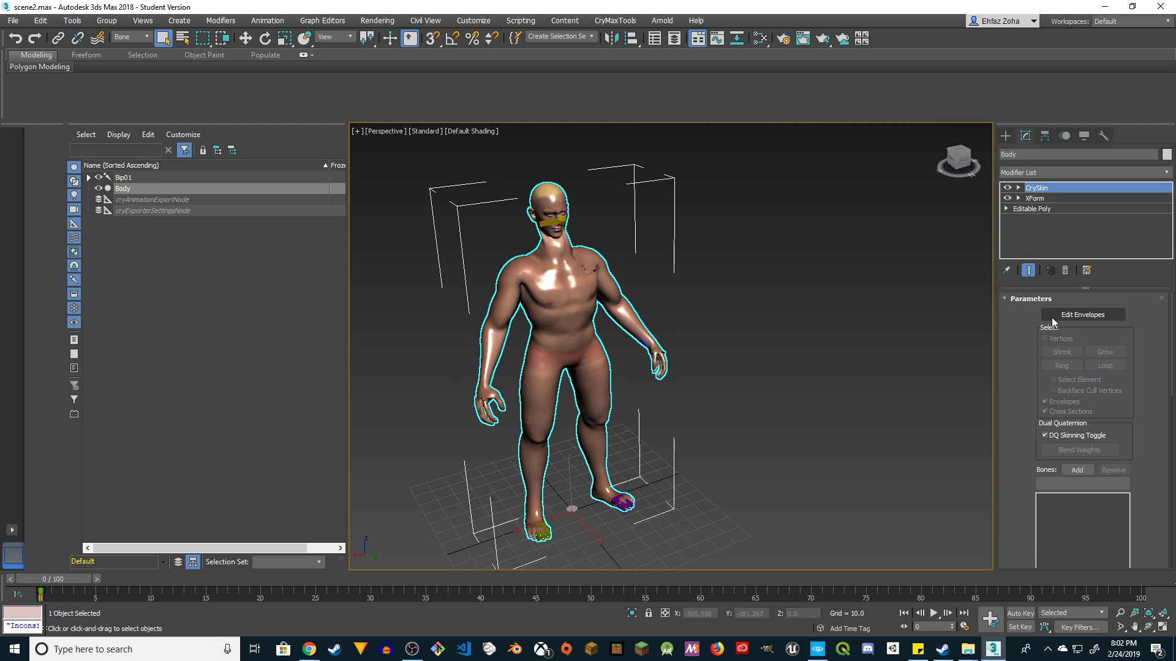
# Add all bones of the Bip01 hierarchy, from the root through every child, to the CrySkin modifier
pyautogui.click(1072, 470)
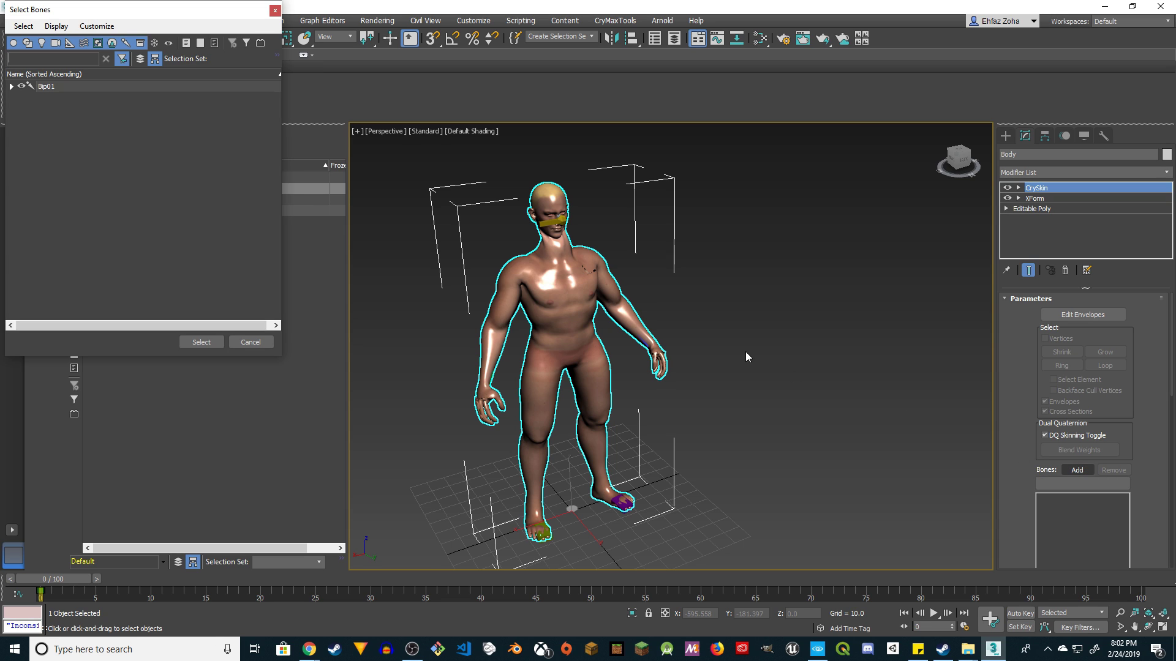
pyautogui.click(23, 25)
pyautogui.click(44, 40)
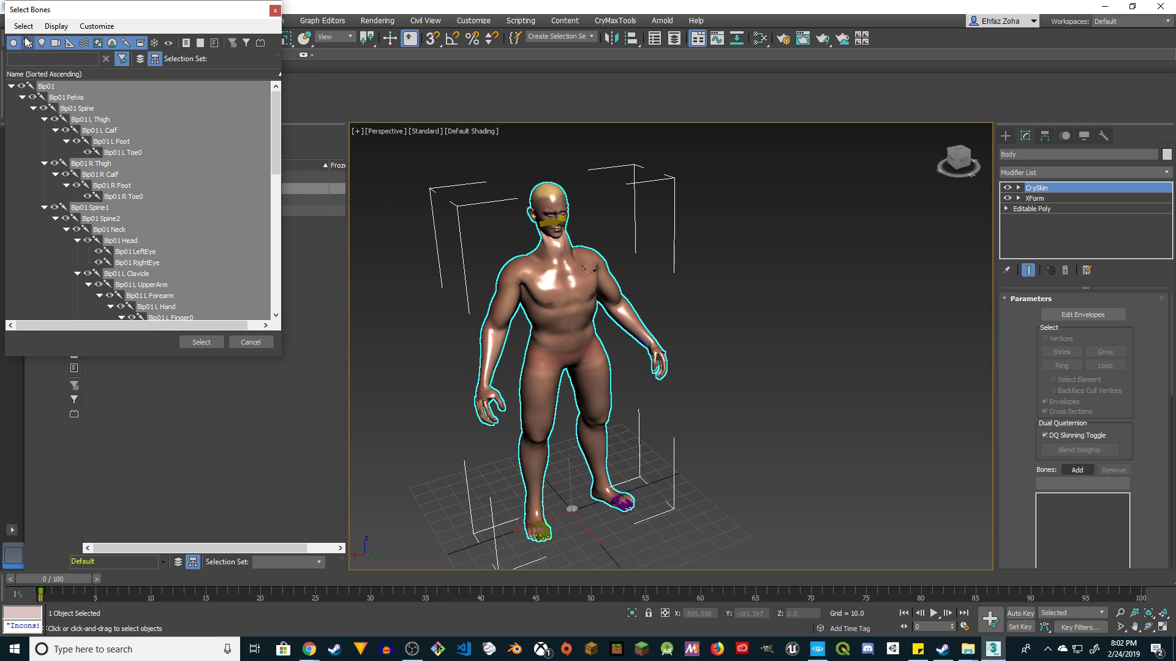
pyautogui.click(12, 87)
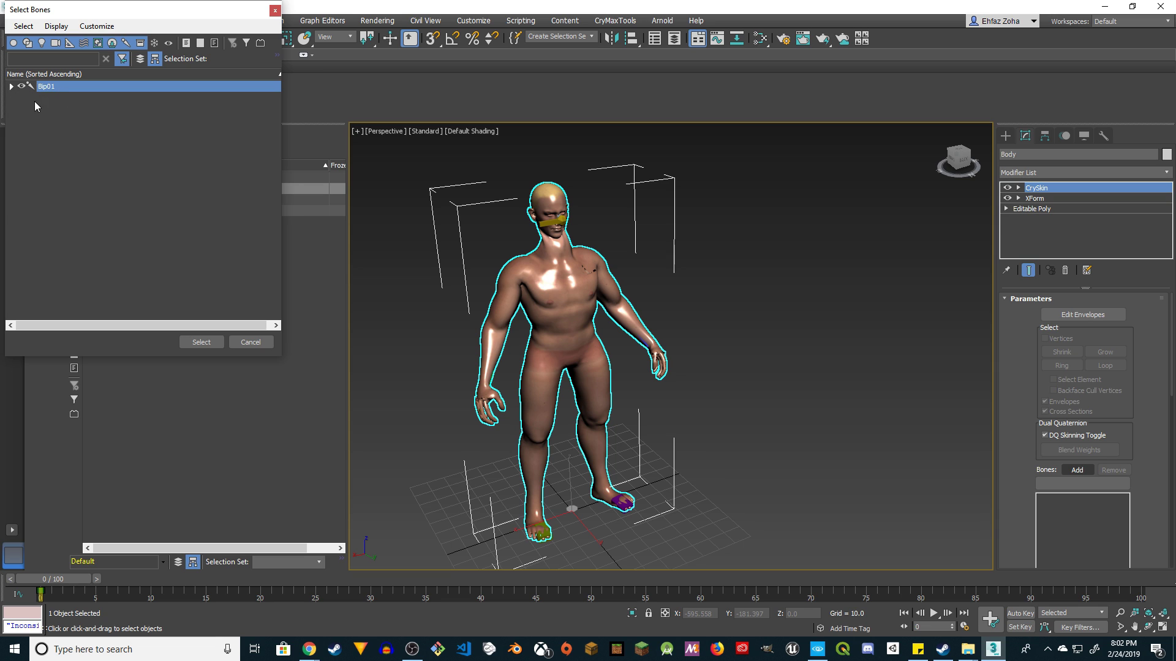
pyautogui.click(23, 26)
pyautogui.click(30, 39)
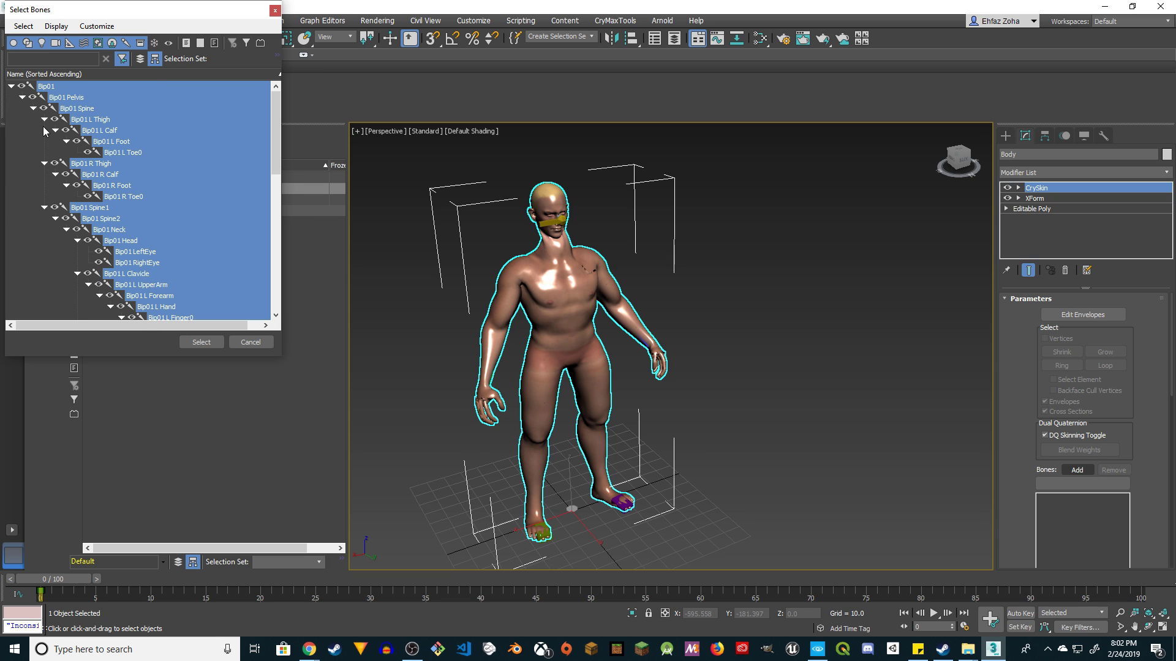
pyautogui.click(12, 88)
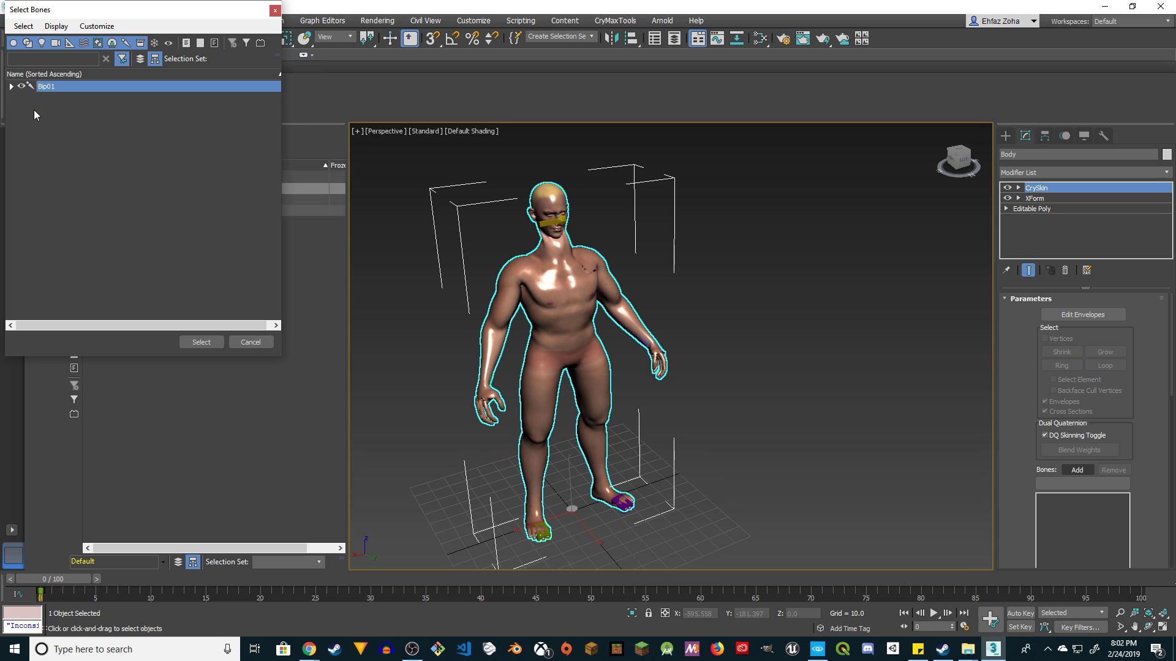
pyautogui.click(23, 26)
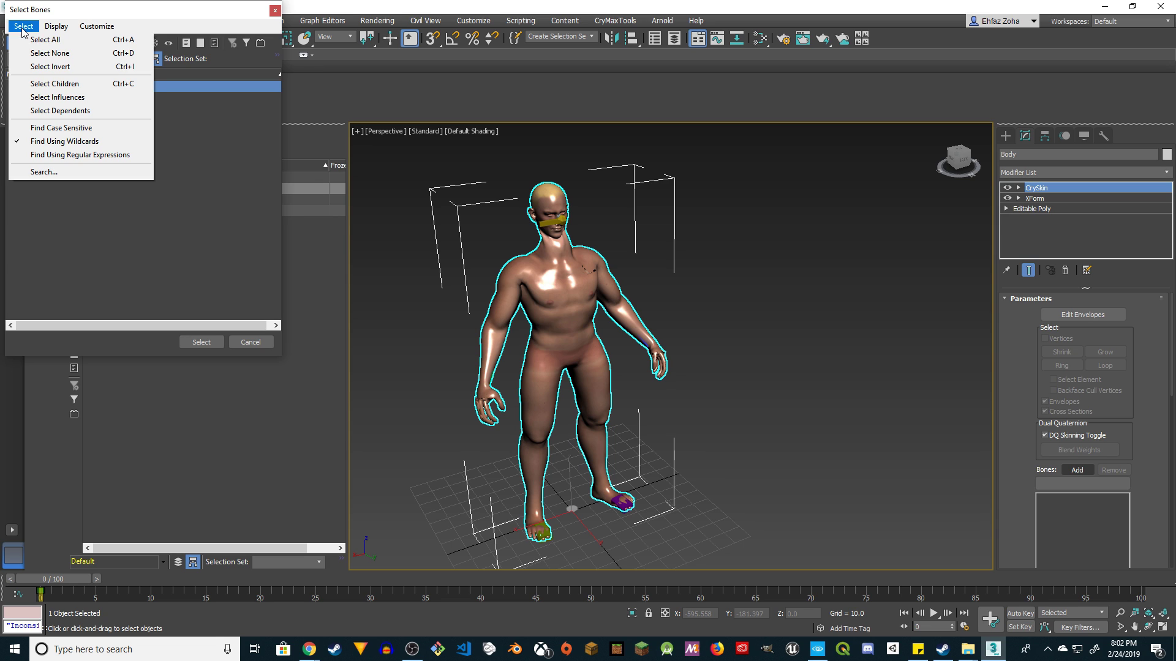
pyautogui.click(30, 37)
pyautogui.click(12, 87)
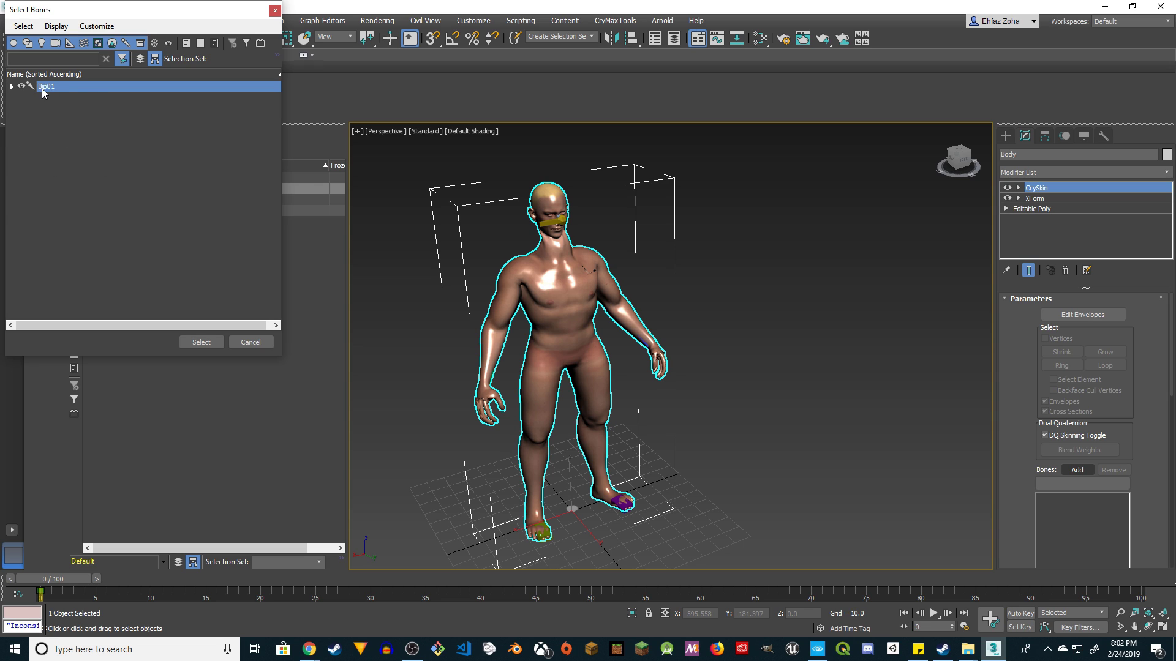
pyautogui.click(11, 87)
pyautogui.click(11, 87)
pyautogui.click(201, 343)
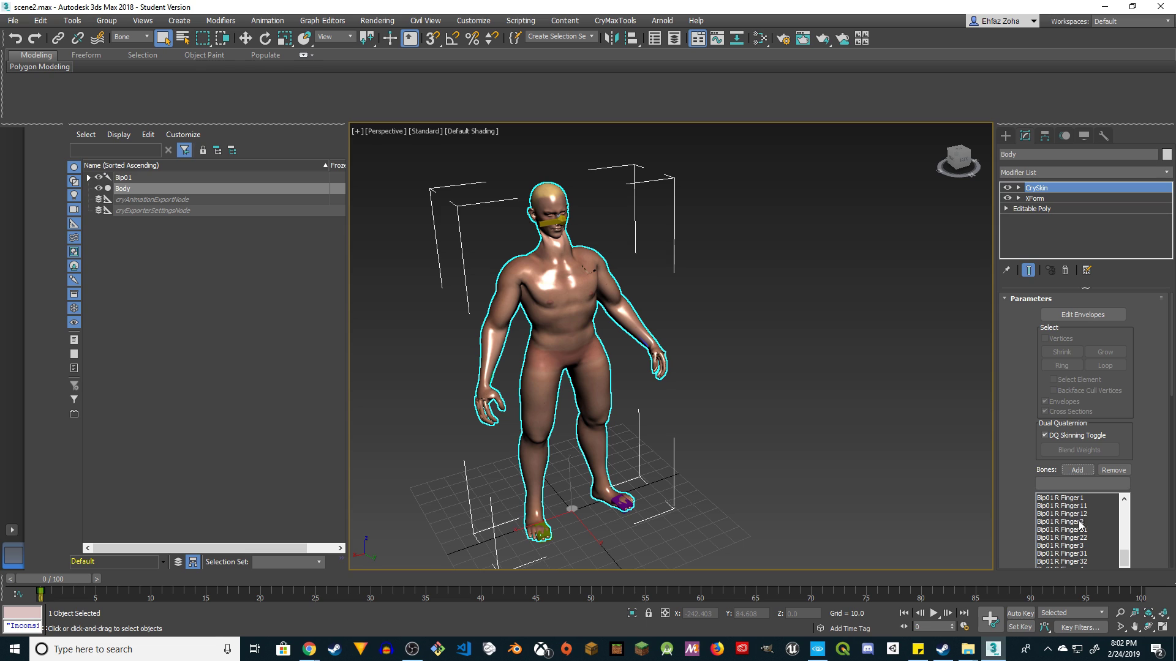
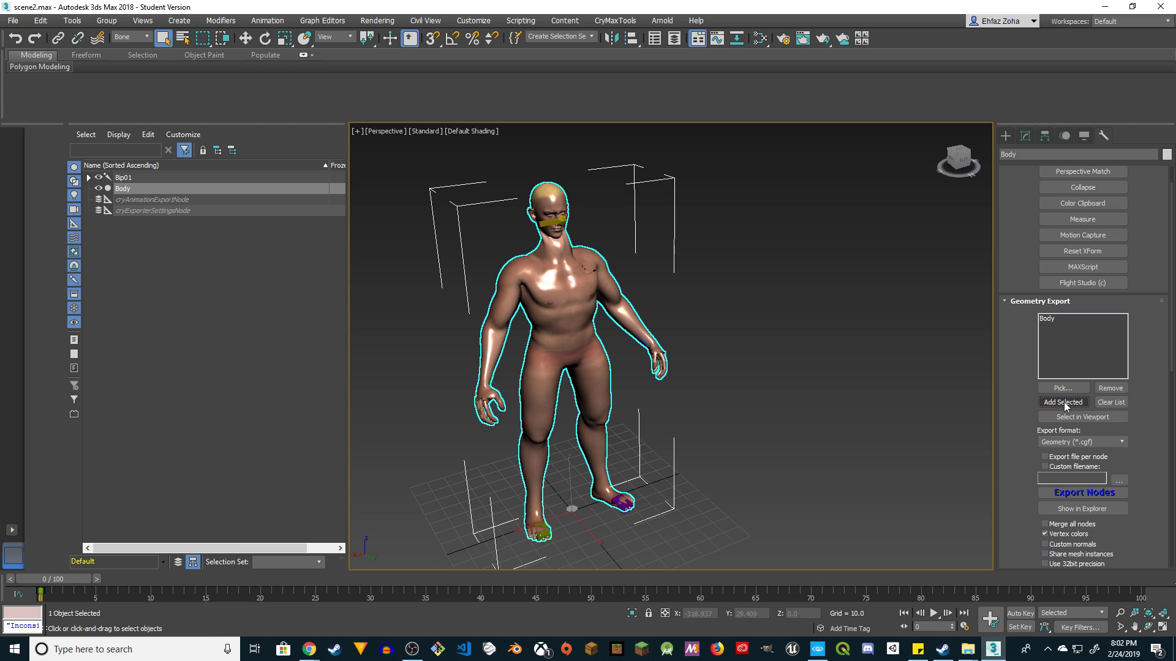
# Enable one export file per node and export the Body node in the Geometry (*.cgf) format
pyautogui.scroll(-2, 1005, 380)
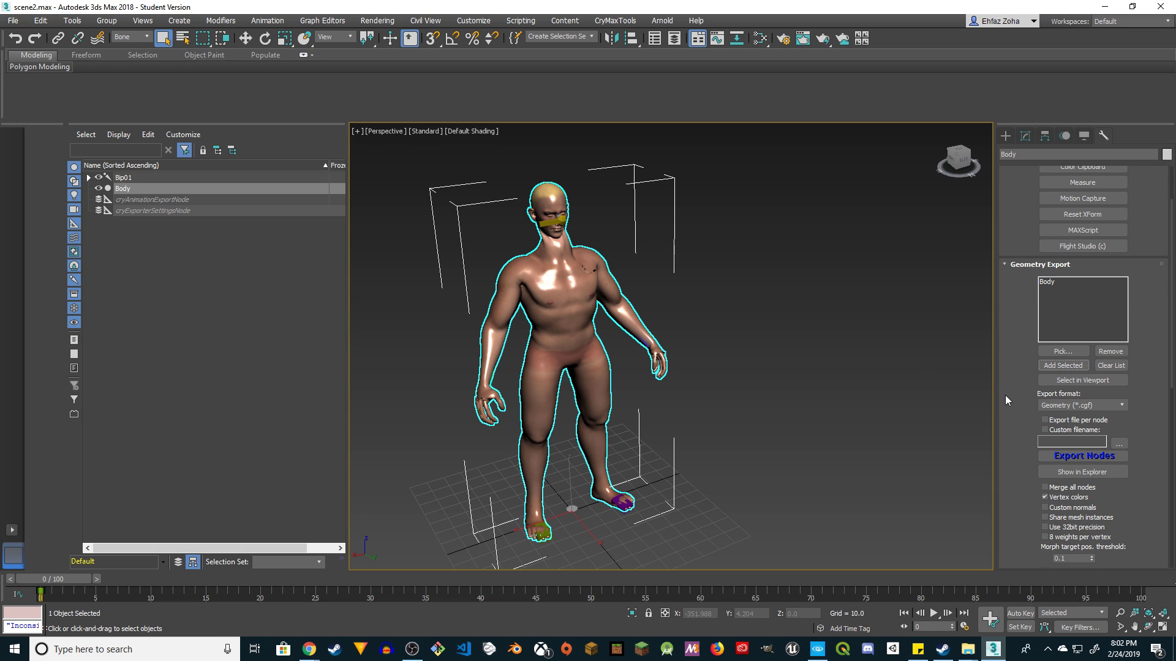
pyautogui.click(1048, 421)
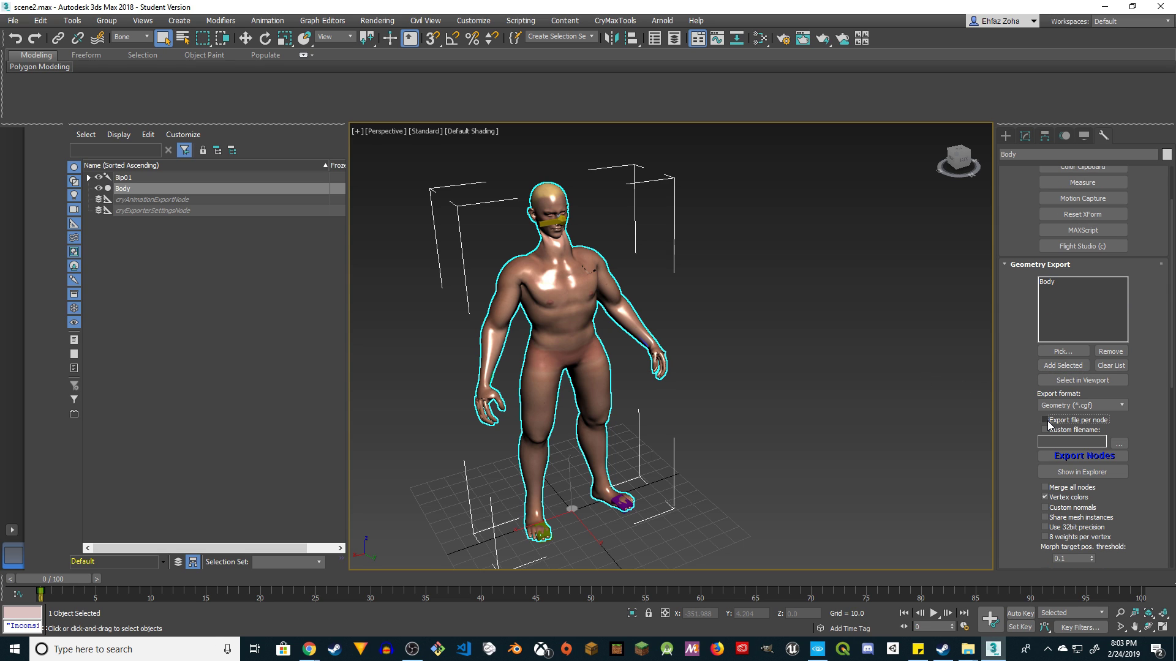
pyautogui.click(1114, 406)
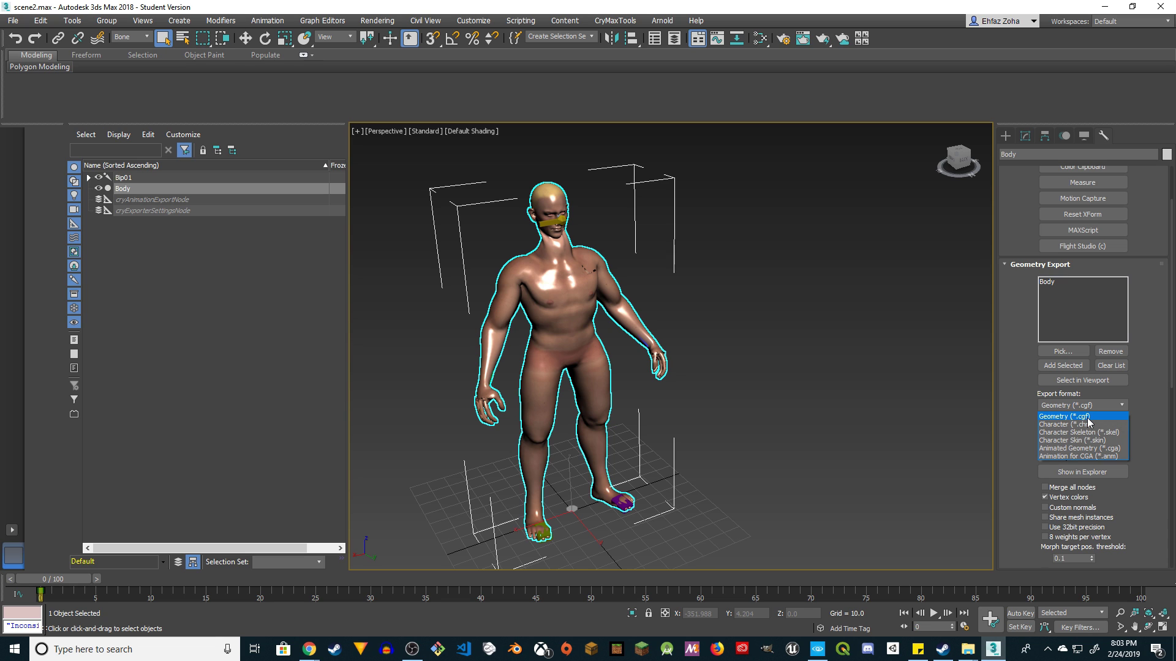
pyautogui.click(1088, 418)
pyautogui.click(1101, 457)
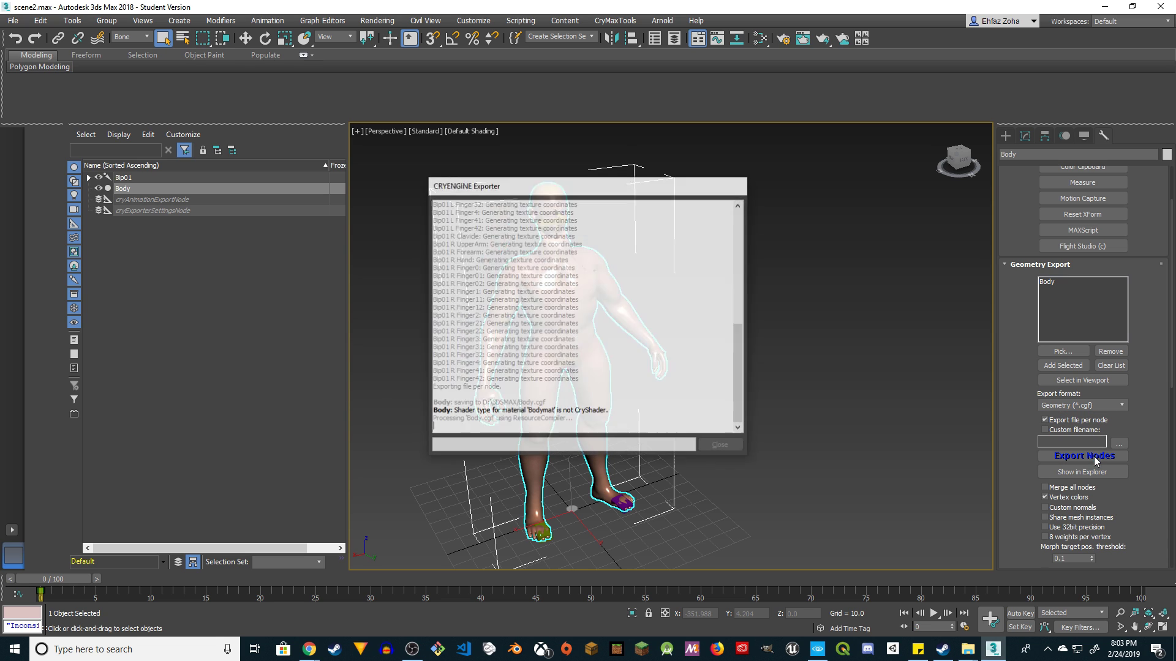
pyautogui.click(732, 446)
# Export the Body node in the Character (*.chr) format, checking the 3DSMAX output folder along the way
pyautogui.click(1085, 406)
pyautogui.click(1083, 425)
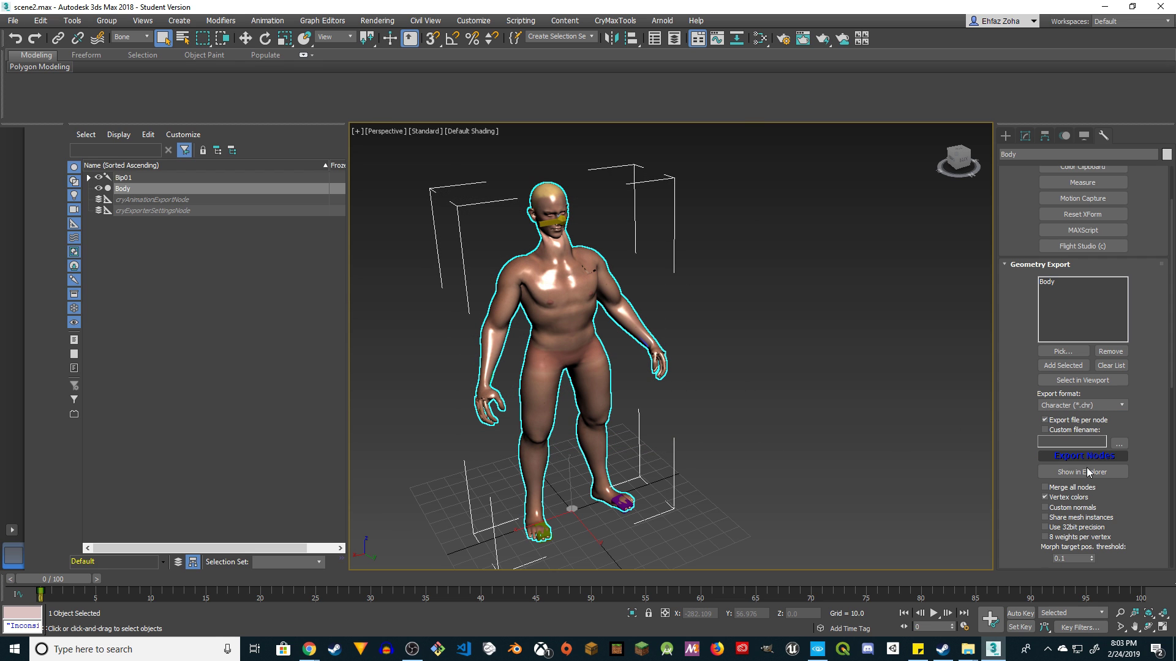
pyautogui.click(1085, 473)
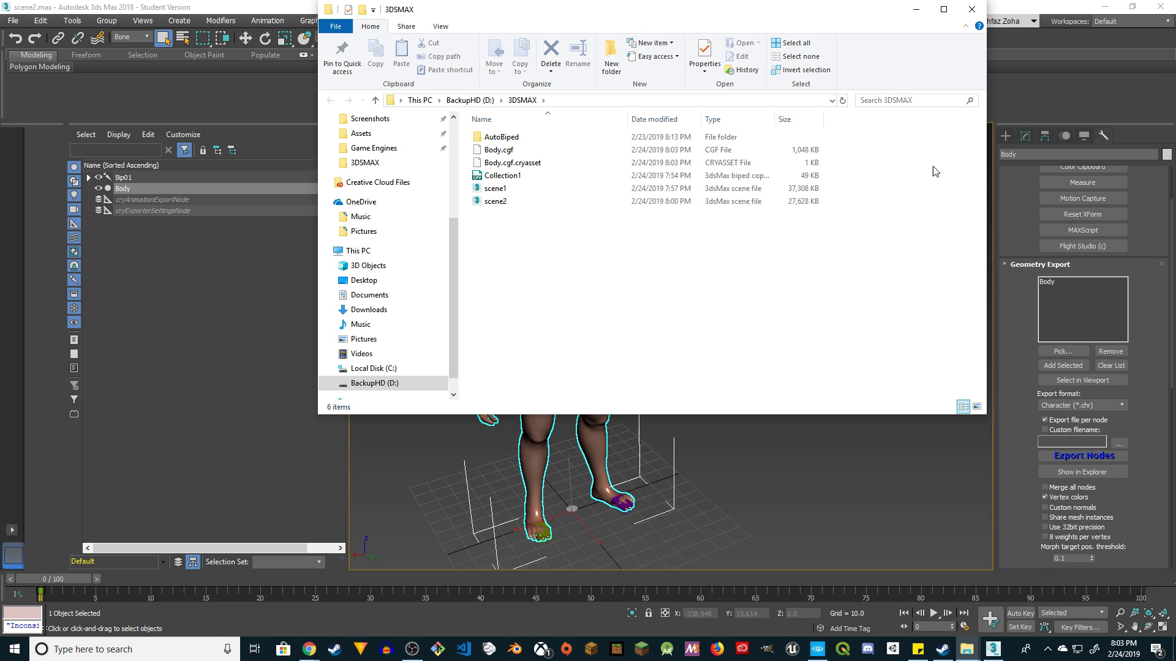
pyautogui.click(1080, 457)
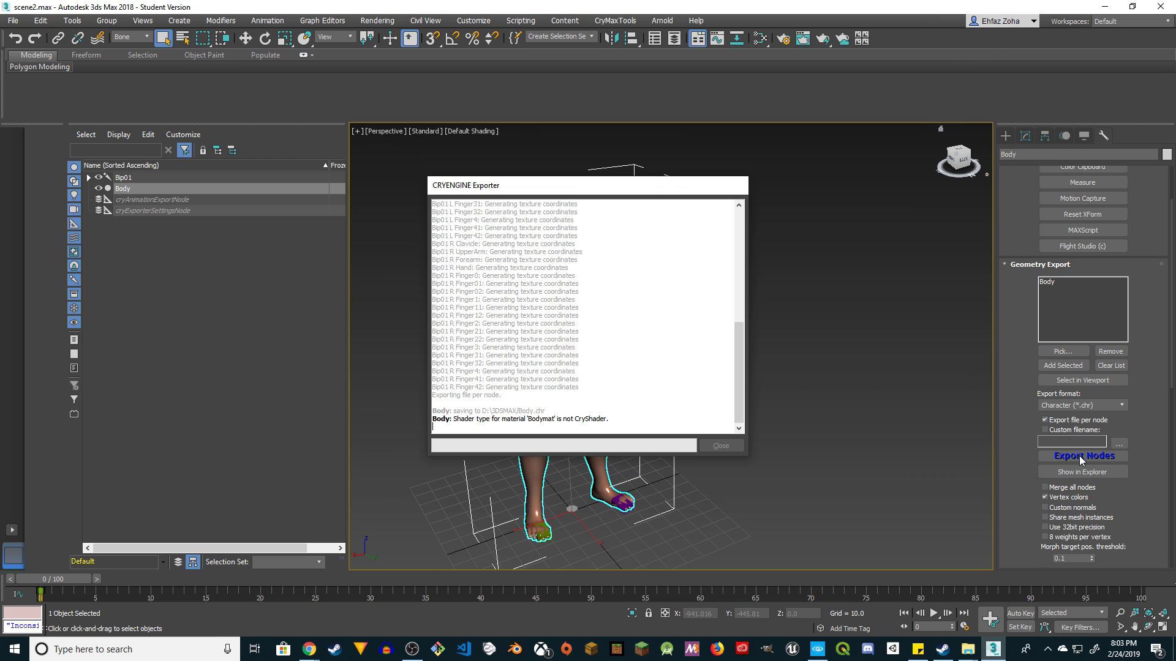
pyautogui.click(723, 448)
# Export the Body node in the Character Skeleton (*.skel) format and close the exporter log
pyautogui.click(1098, 405)
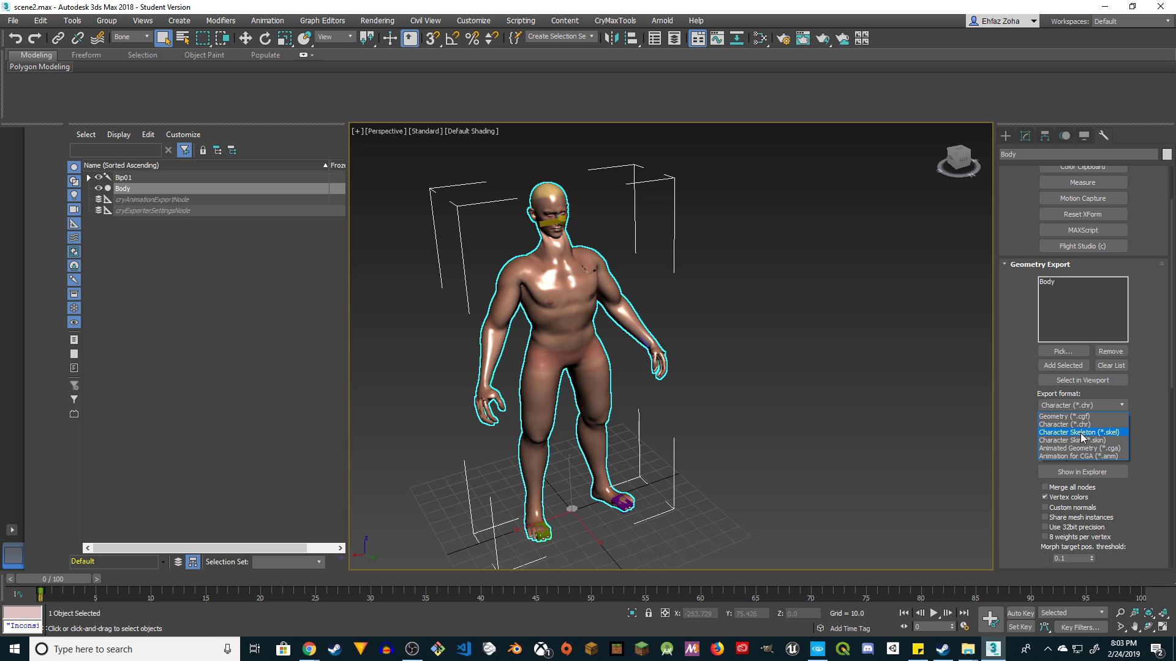
pyautogui.click(1081, 432)
pyautogui.click(1099, 460)
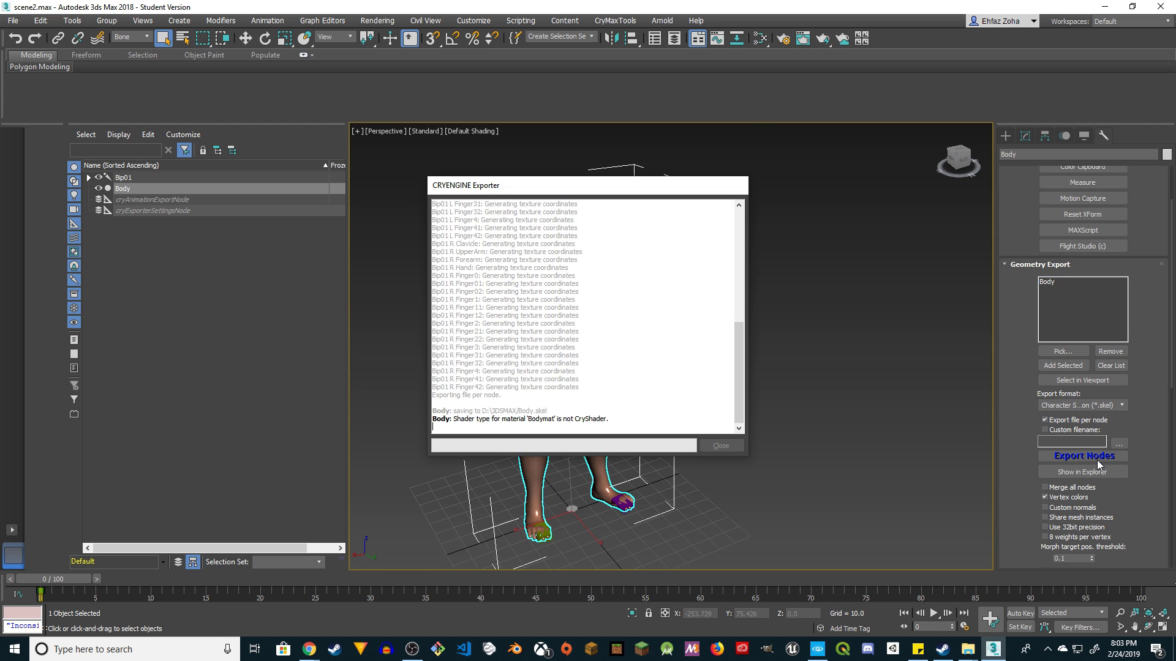
pyautogui.click(721, 446)
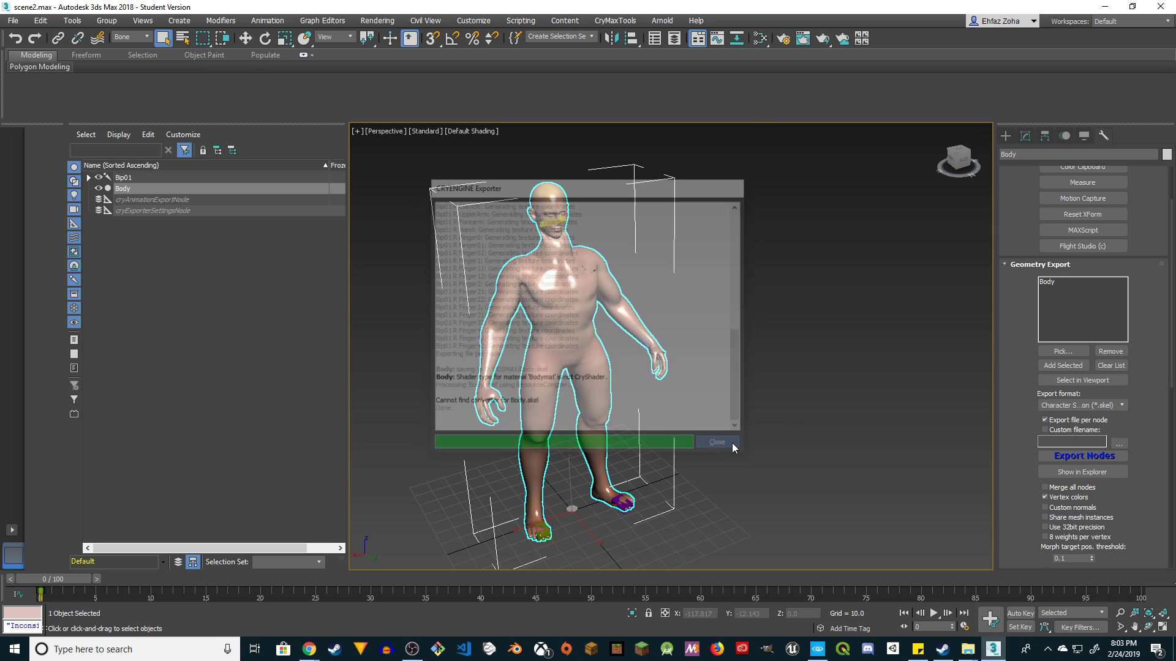
# Export the Body node in the Character Skin (*.skin) format and close the exporter log
pyautogui.click(1099, 406)
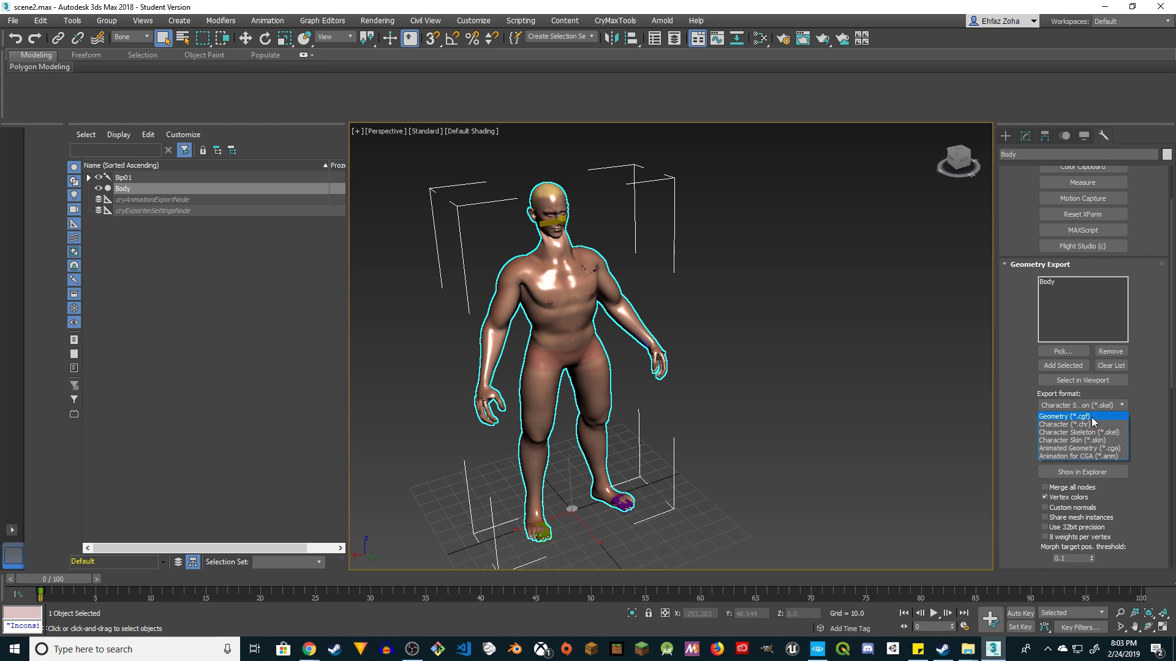
pyautogui.click(1079, 441)
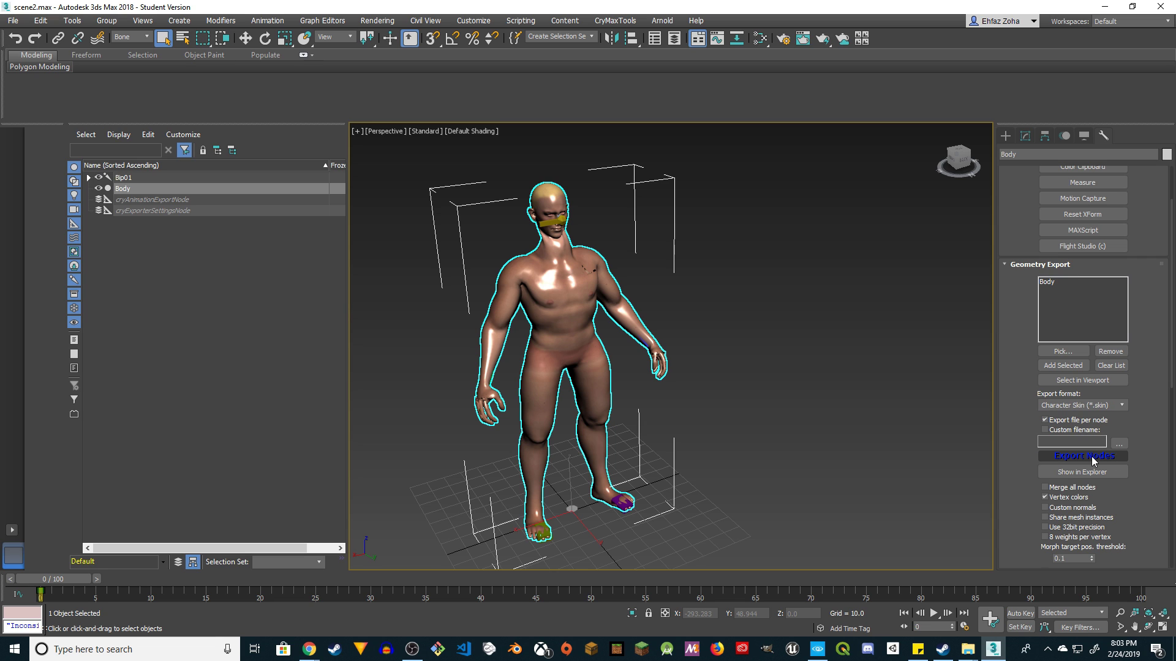
pyautogui.click(1084, 456)
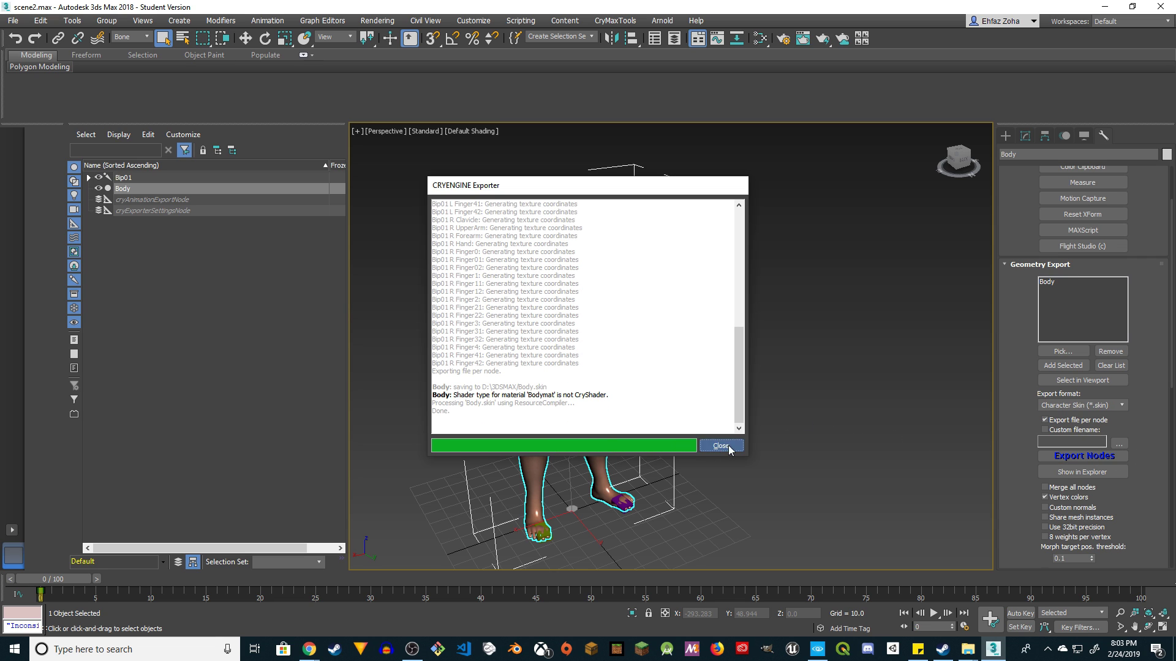
pyautogui.click(721, 445)
# Export the Body node in the Animated Geometry (*.cga) format and close the exporter log
pyautogui.click(1105, 405)
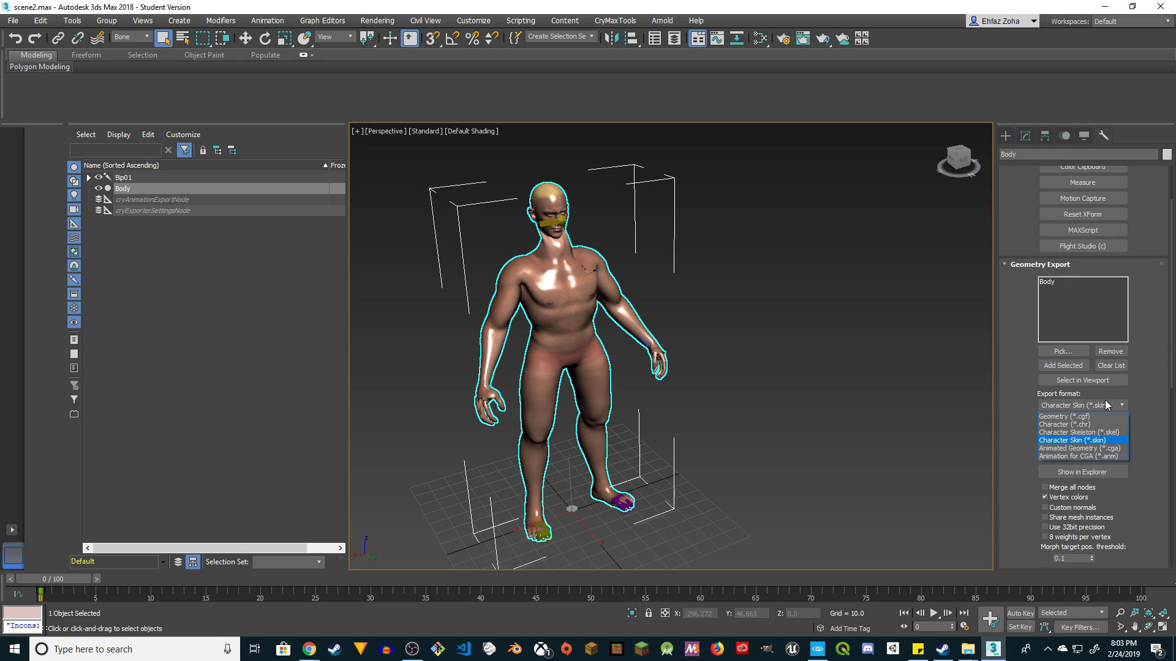
pyautogui.click(1078, 449)
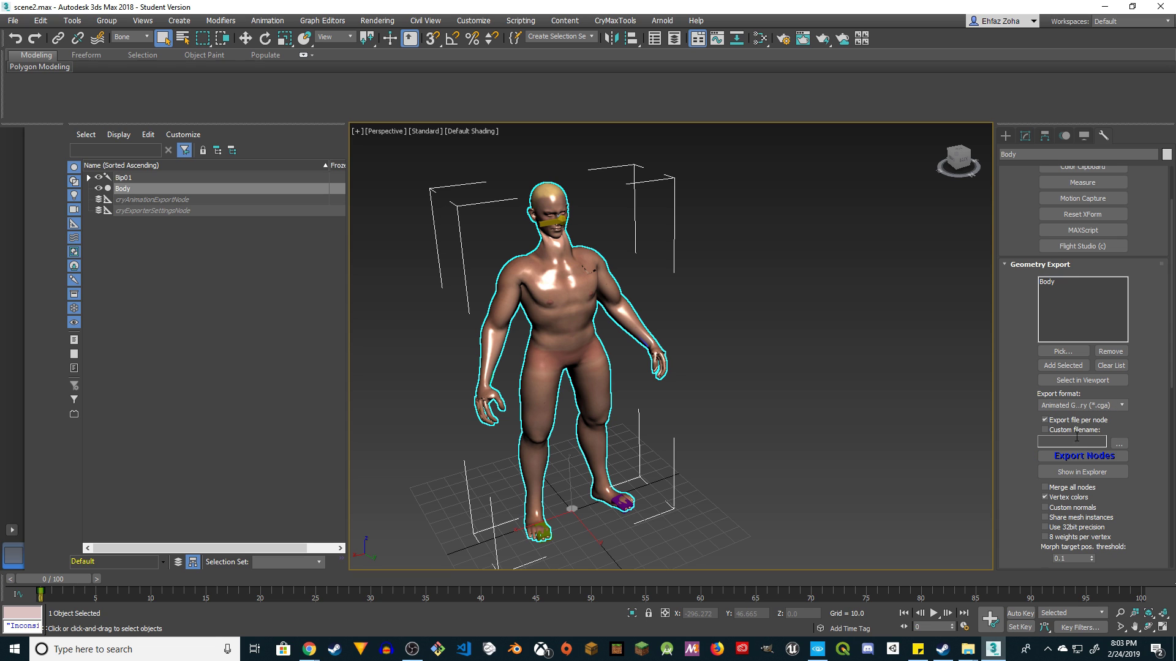
pyautogui.click(1084, 456)
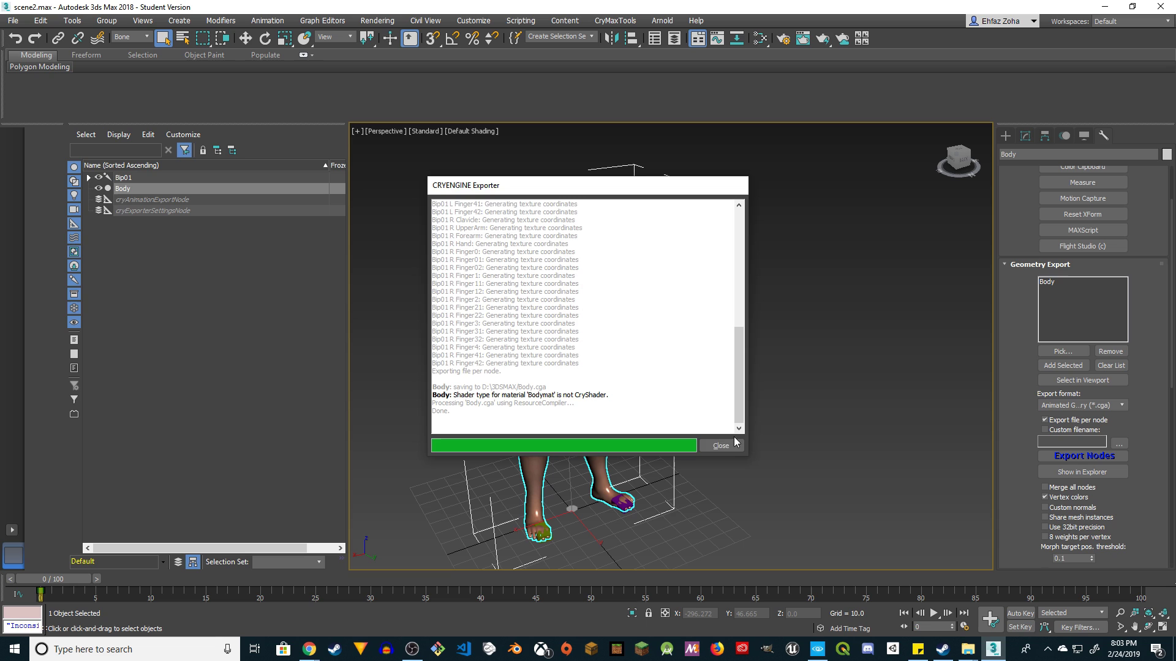
pyautogui.click(720, 445)
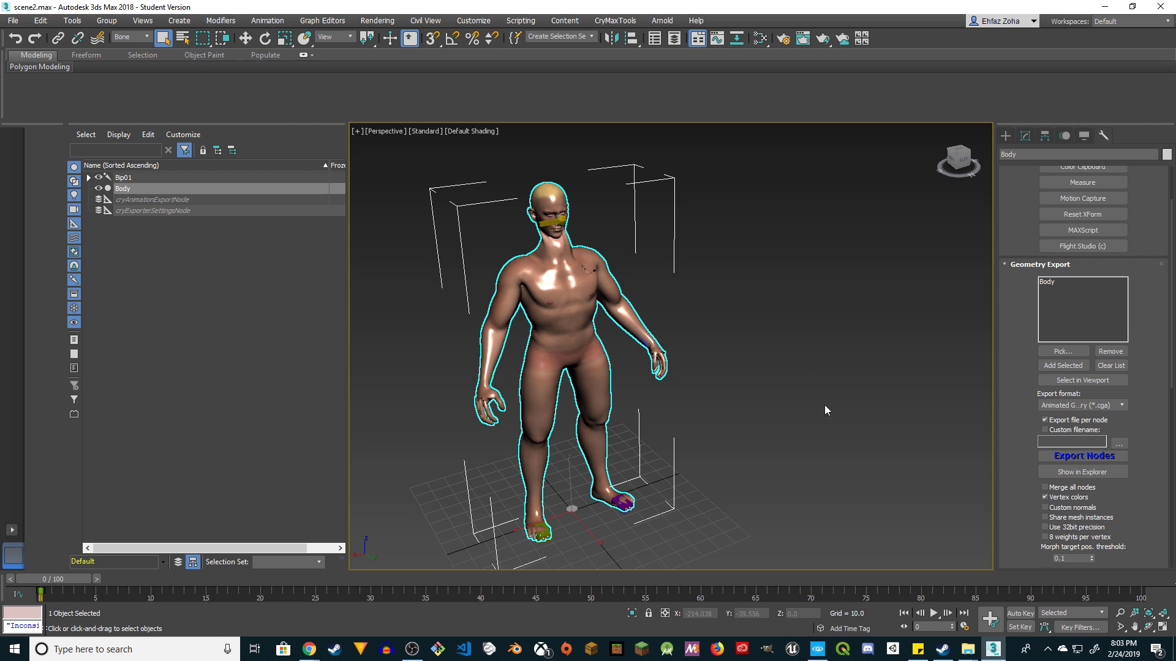
# Show the exported files in the 3DSMAX folder and copy all Body files except the 3dsMax character file named Body
pyautogui.click(1063, 472)
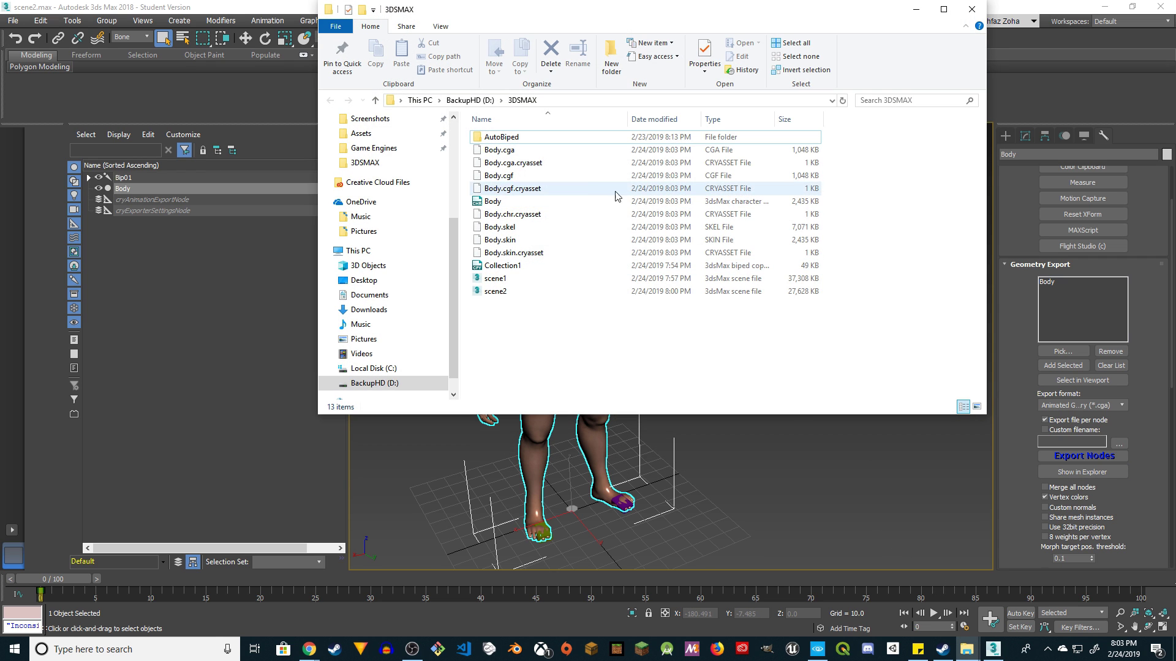
pyautogui.moveTo(468, 145); pyautogui.dragTo(511, 257)
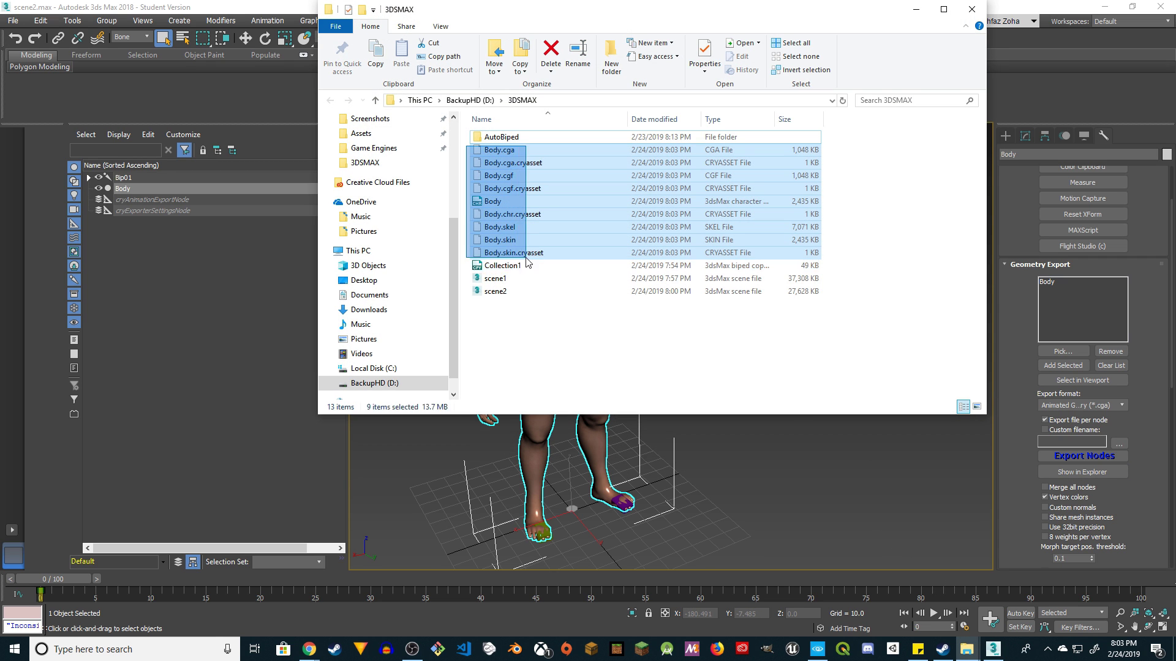
pyautogui.keyDown('shift'); pyautogui.click(493, 205); pyautogui.keyUp('shift')
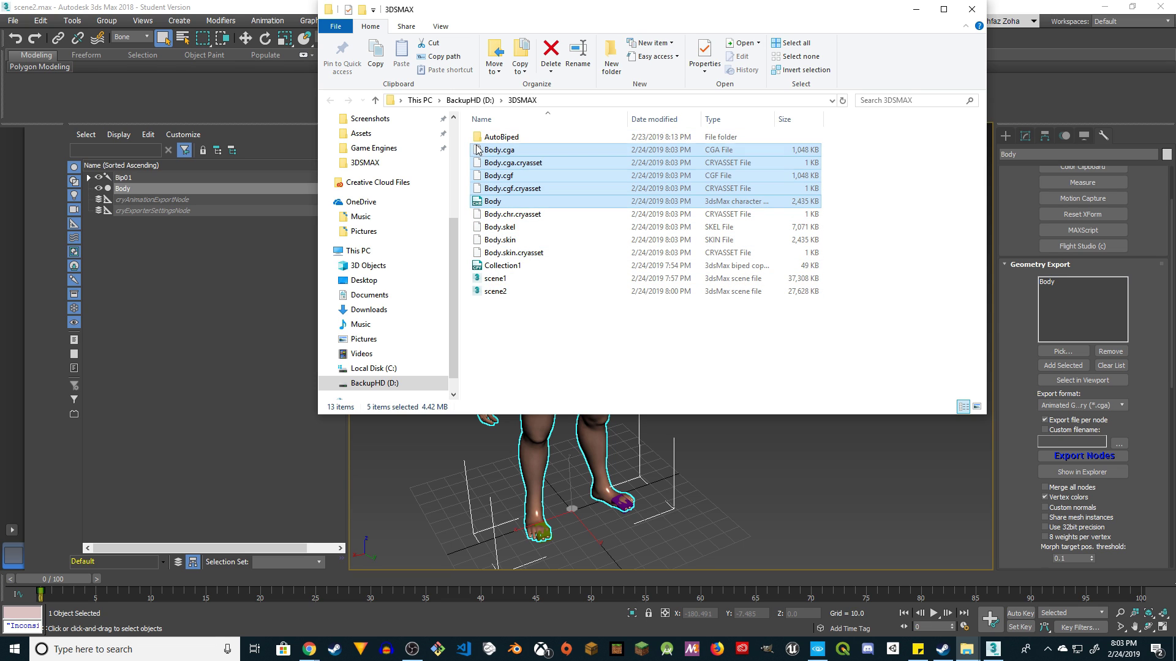
pyautogui.moveTo(464, 153); pyautogui.dragTo(521, 260)
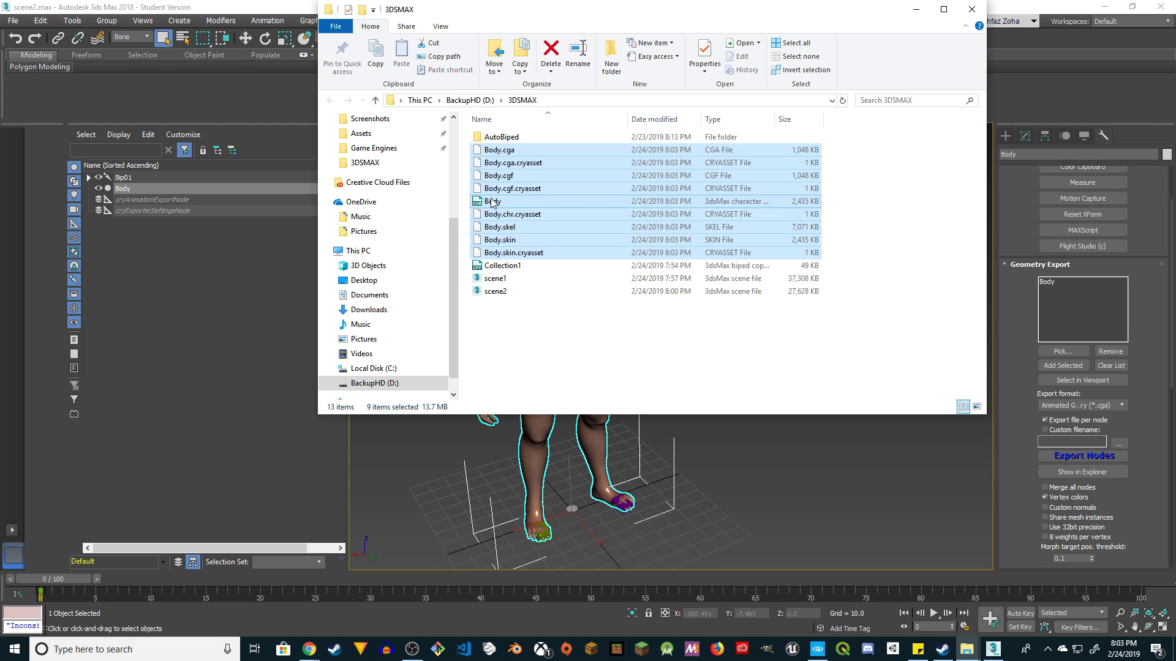
pyautogui.keyDown('ctrl'); pyautogui.click(493, 202); pyautogui.keyUp('ctrl')
pyautogui.hotkey('ctrl', 'c')
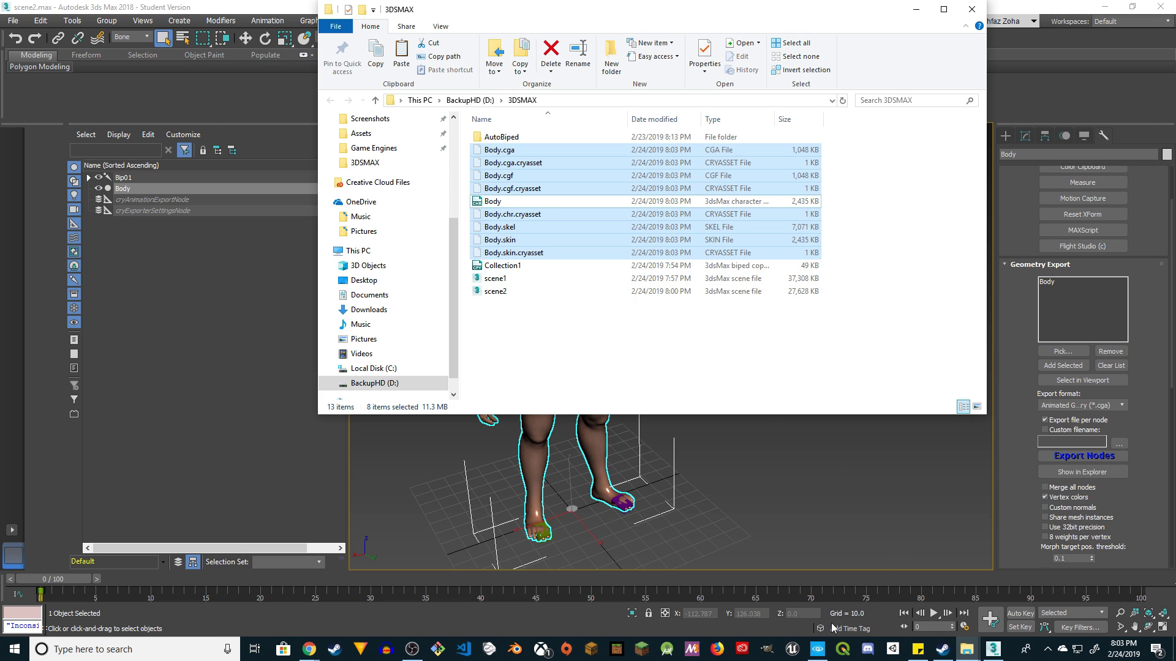
# Switch to the CRYENGINE launcher and reveal the GameSDK project folder in the file explorer
pyautogui.click(818, 649)
pyautogui.click(137, 109)
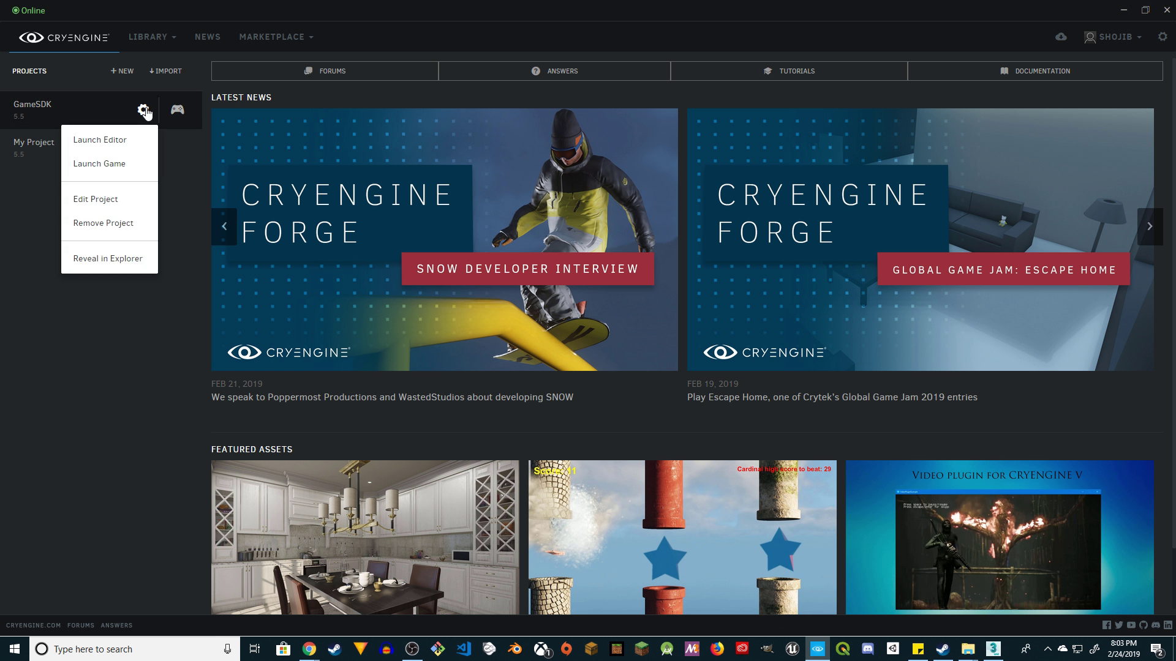
pyautogui.click(112, 258)
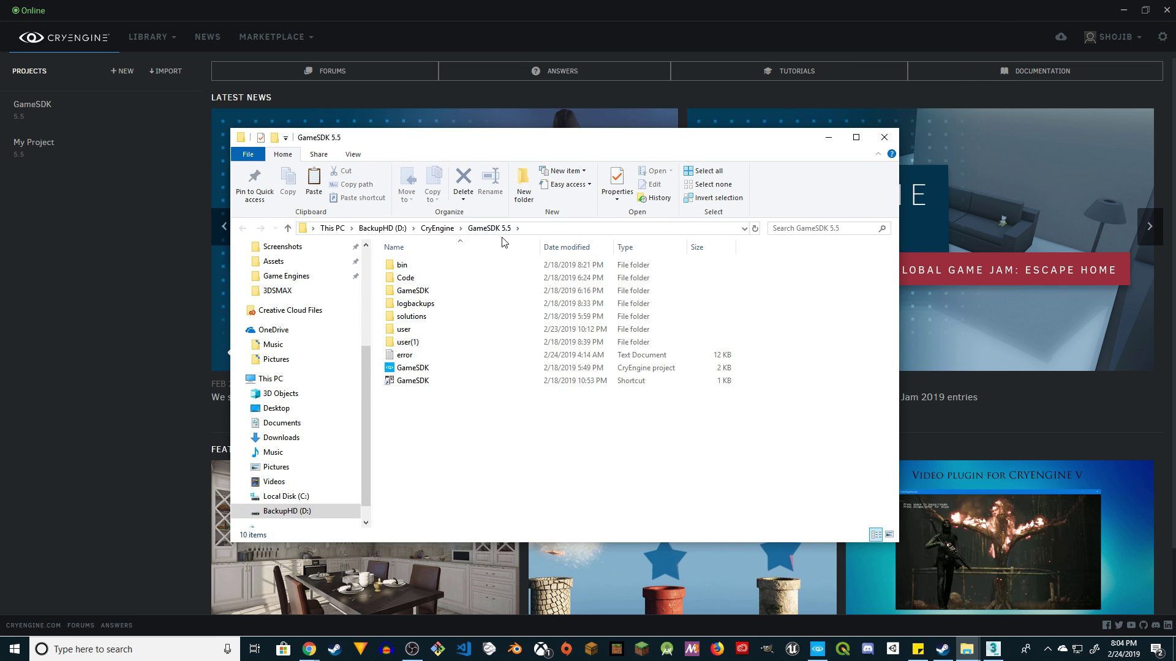
pyautogui.moveTo(73, 109)
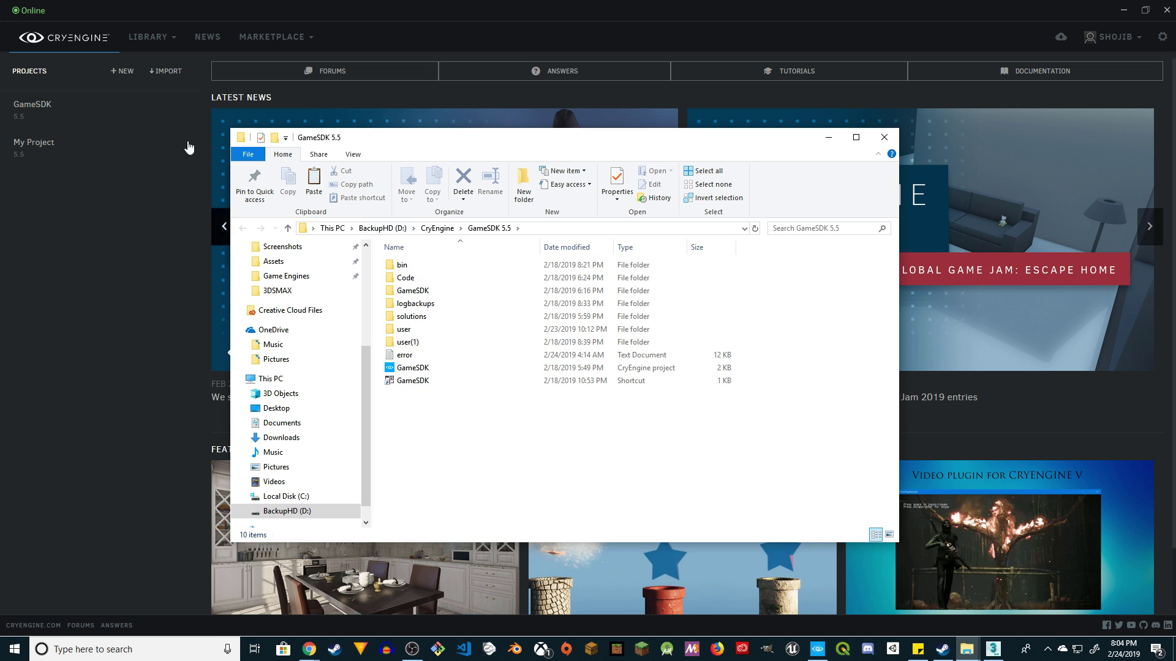
# Paste the copied Body files into the project's GameSDK/Objects/characters/Hero folder
pyautogui.doubleClick(424, 291)
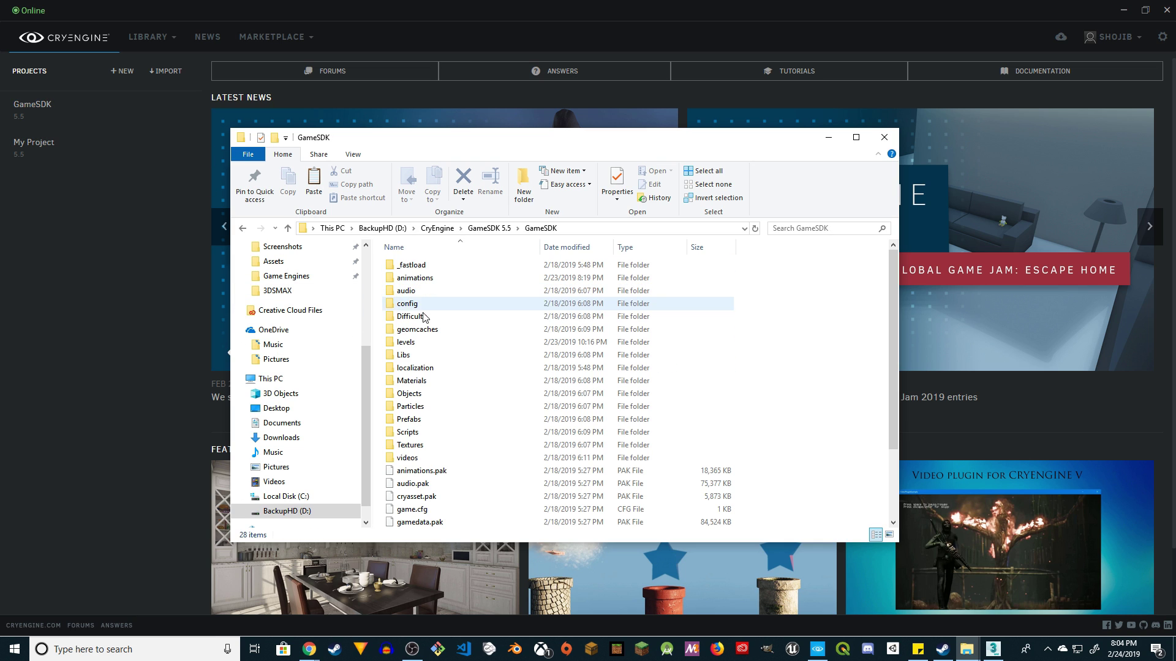
pyautogui.doubleClick(410, 394)
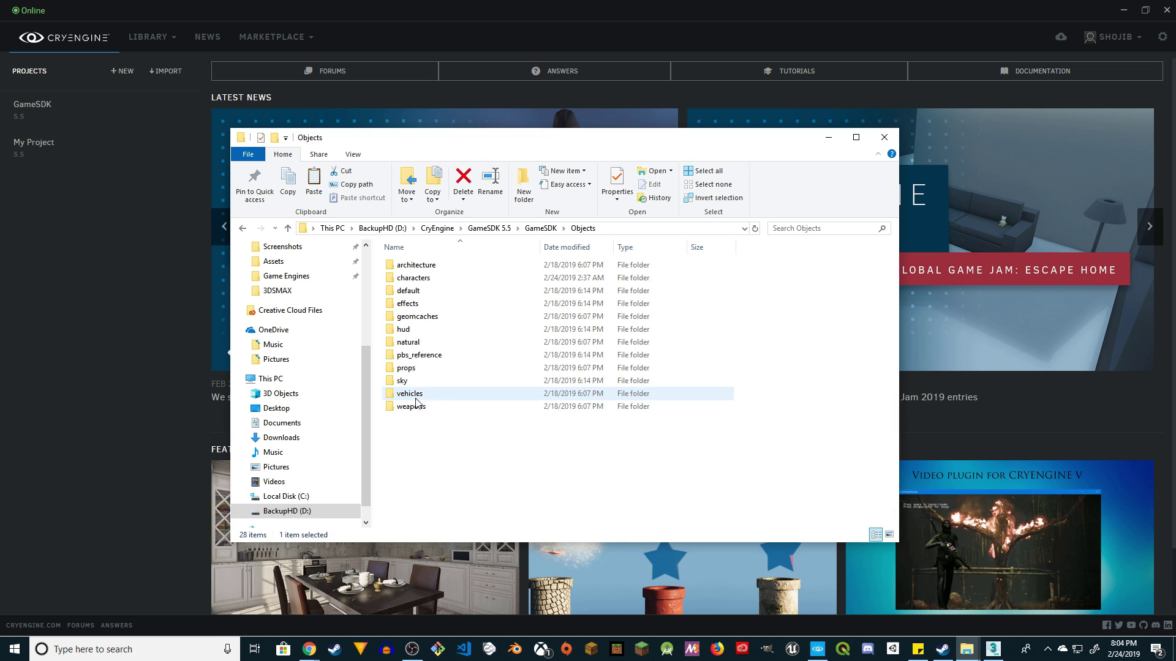
pyautogui.doubleClick(426, 278)
pyautogui.doubleClick(409, 279)
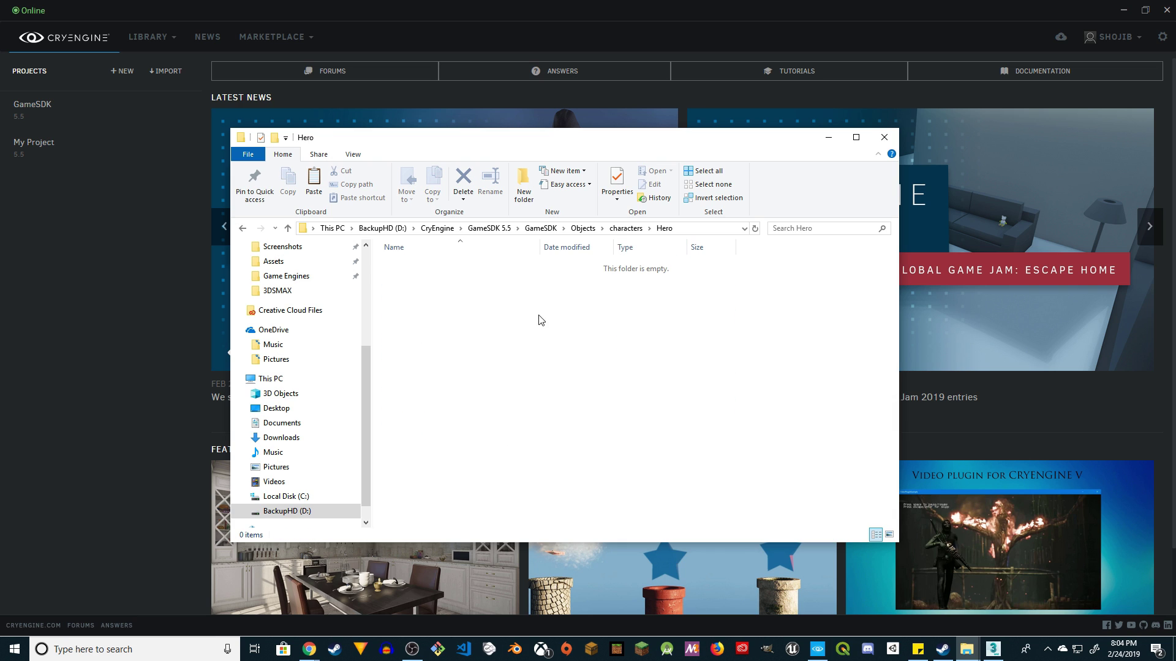
pyautogui.rightClick(475, 308)
pyautogui.click(506, 389)
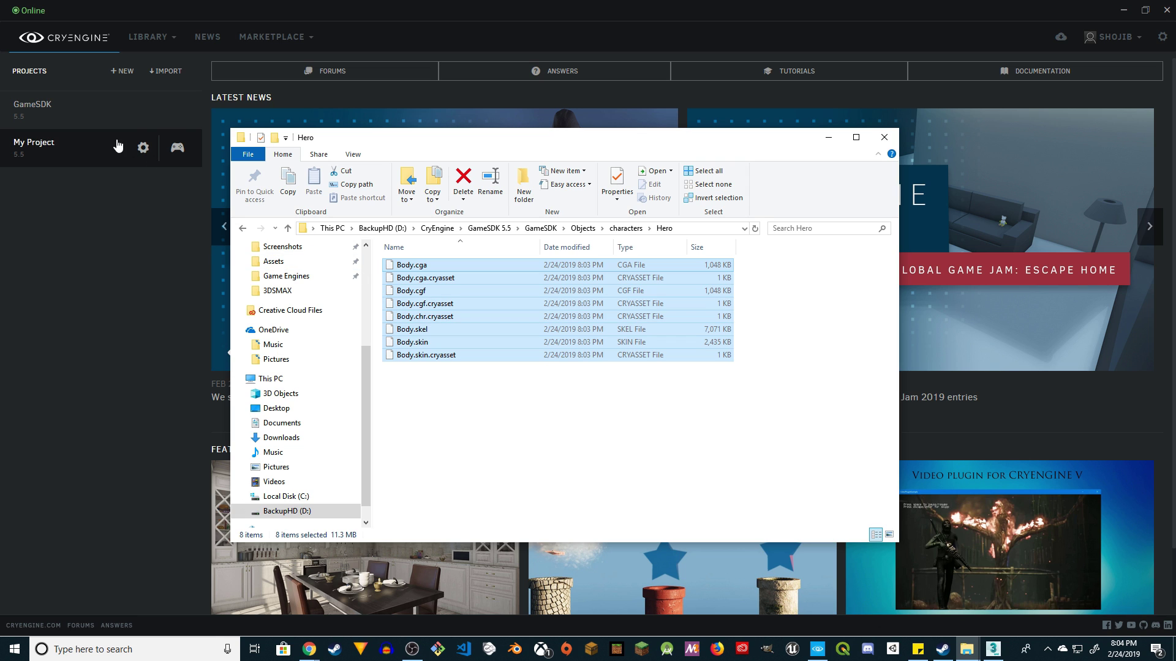
# Launch the Sandbox editor for the GameSDK project and open the Character Tool
pyautogui.doubleClick(50, 126)
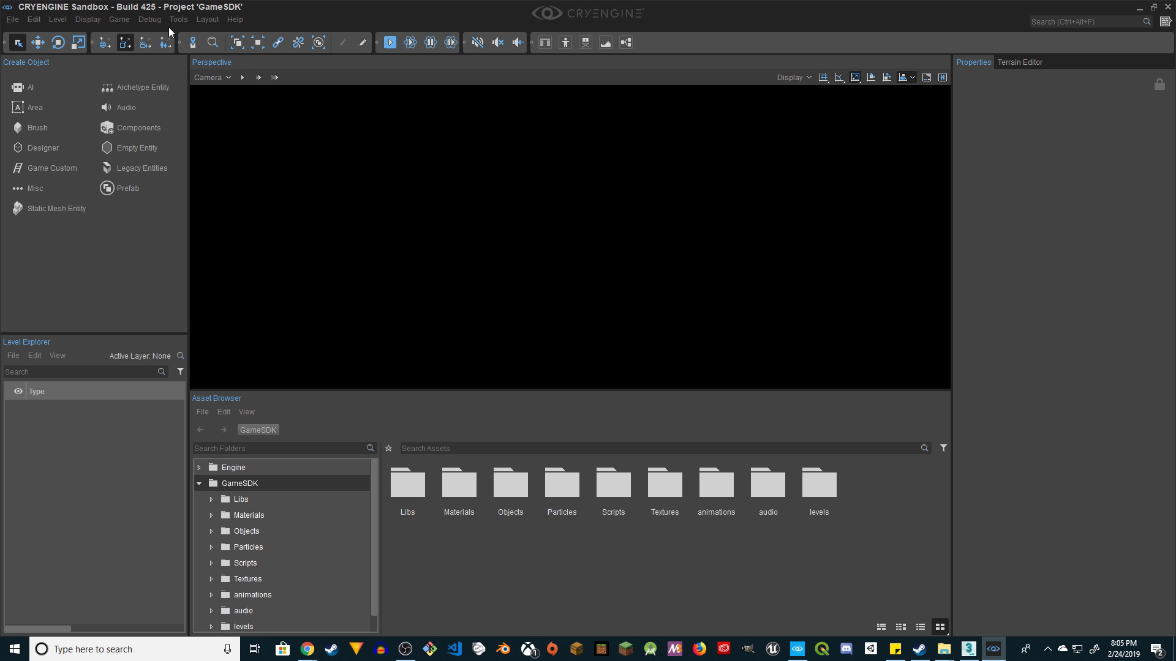
pyautogui.click(174, 20)
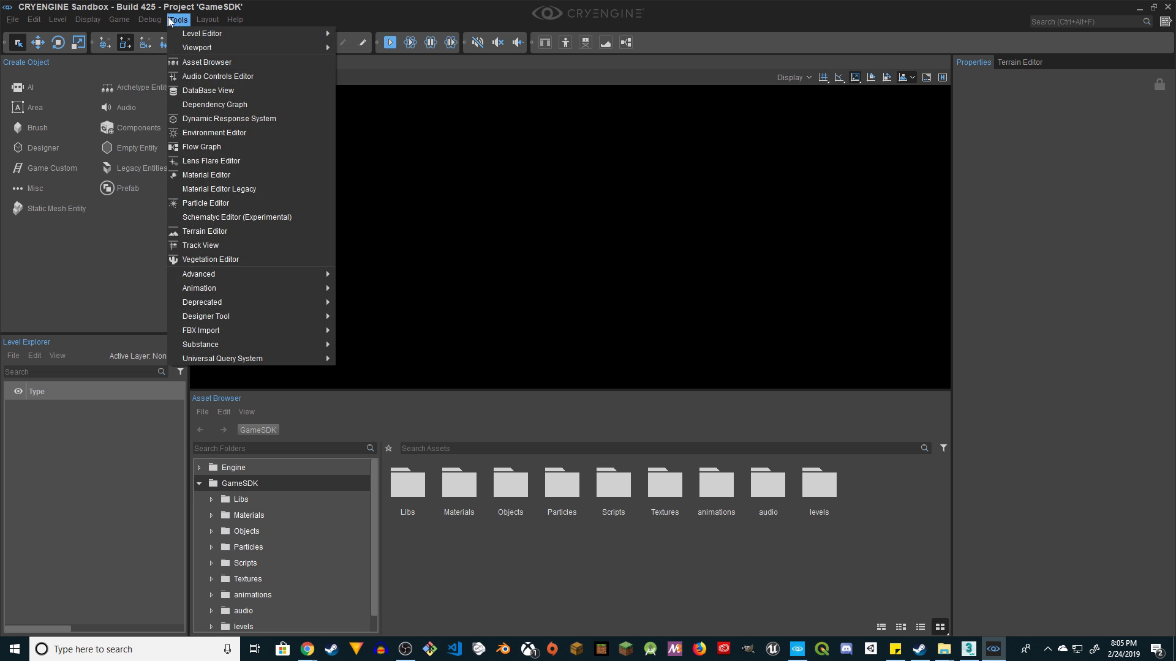
pyautogui.moveTo(238, 285)
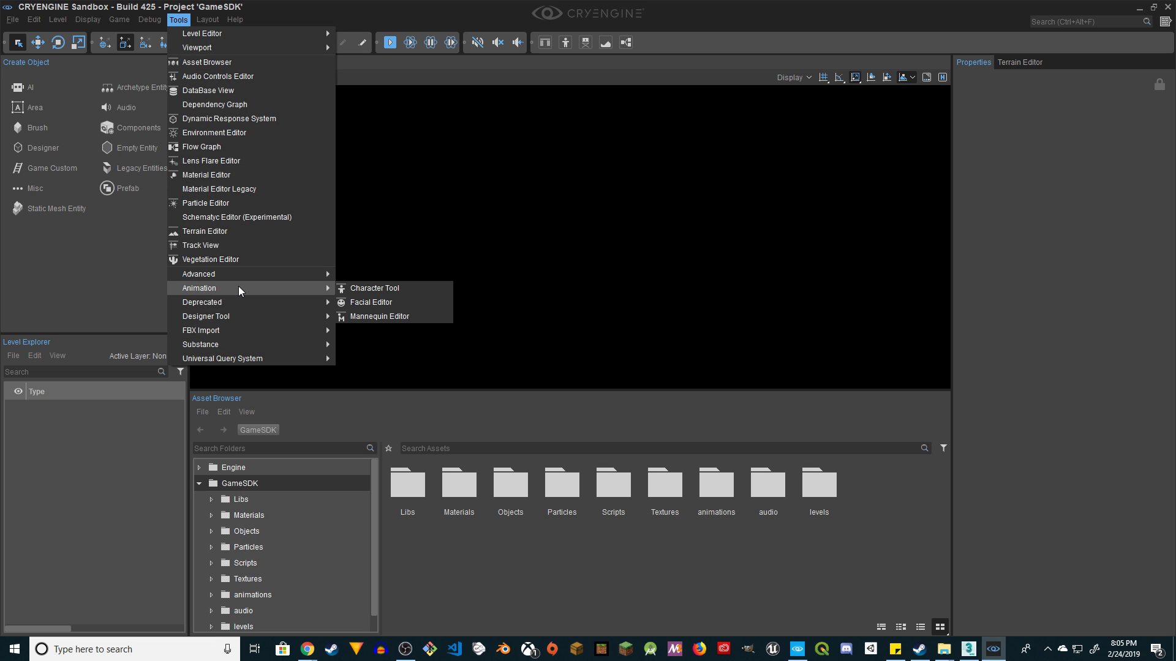
pyautogui.click(388, 285)
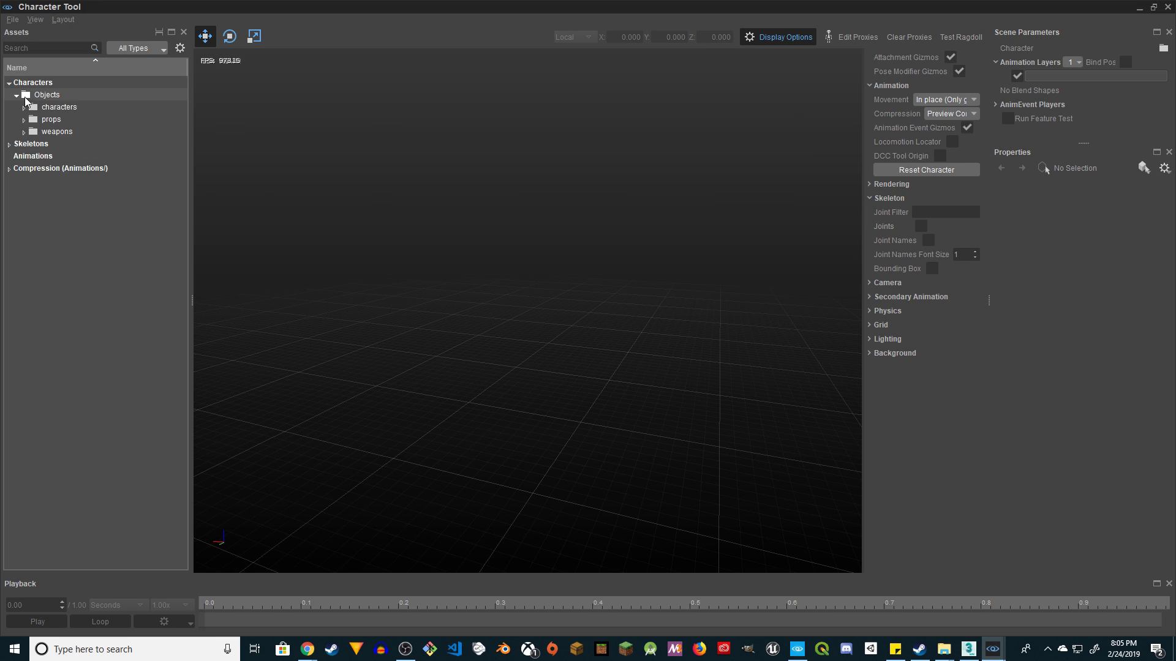
# Preview Body.cga from the Objects/characters/Hero folder and look over the viewport's display options
pyautogui.doubleClick(58, 107)
pyautogui.doubleClick(93, 130)
pyautogui.click(80, 144)
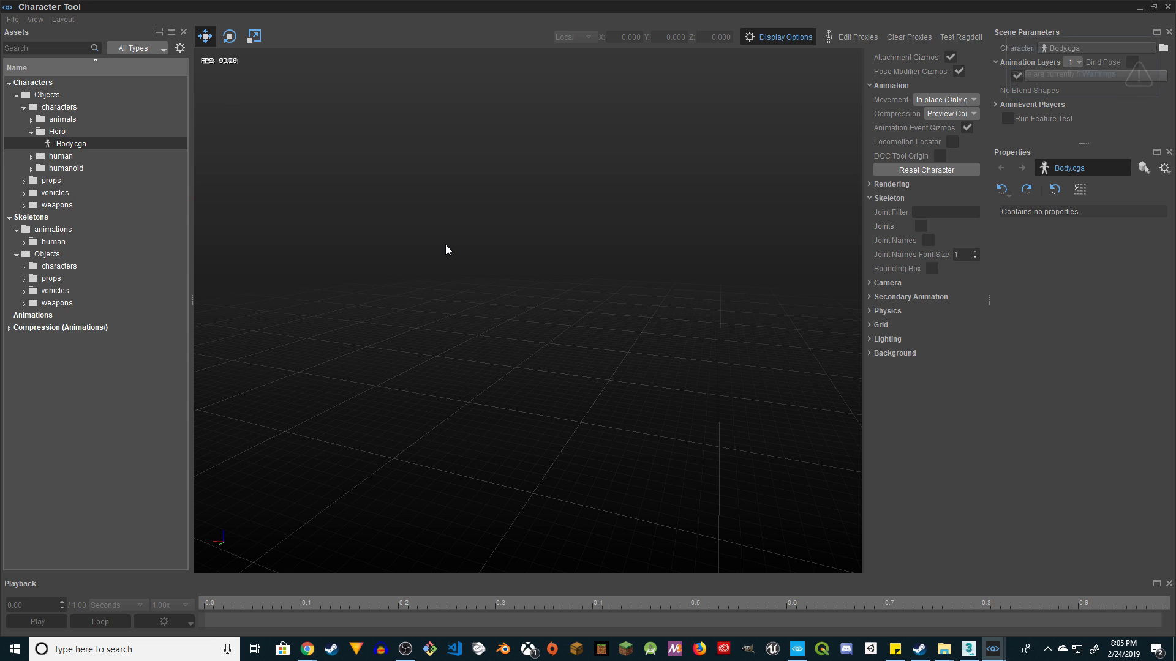
pyautogui.click(788, 37)
pyautogui.click(787, 35)
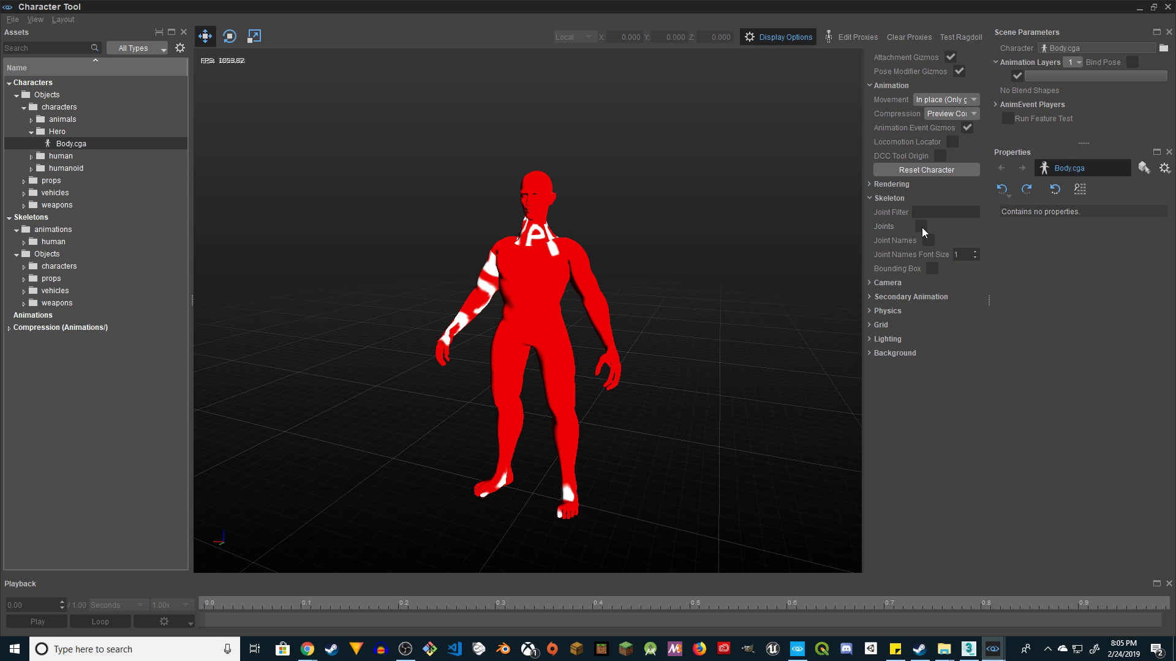
pyautogui.click(785, 35)
pyautogui.click(775, 36)
# Create a new character definition named Hero in the Objects/characters/Hero folder
pyautogui.click(12, 19)
pyautogui.click(22, 33)
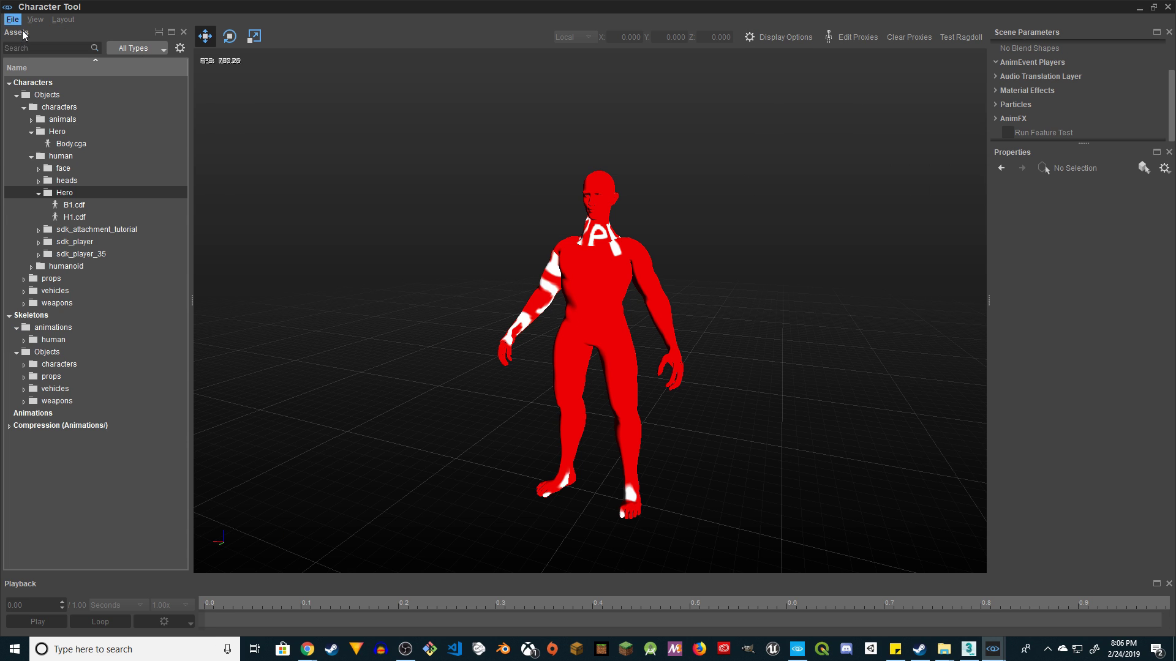
pyautogui.click(346, 423)
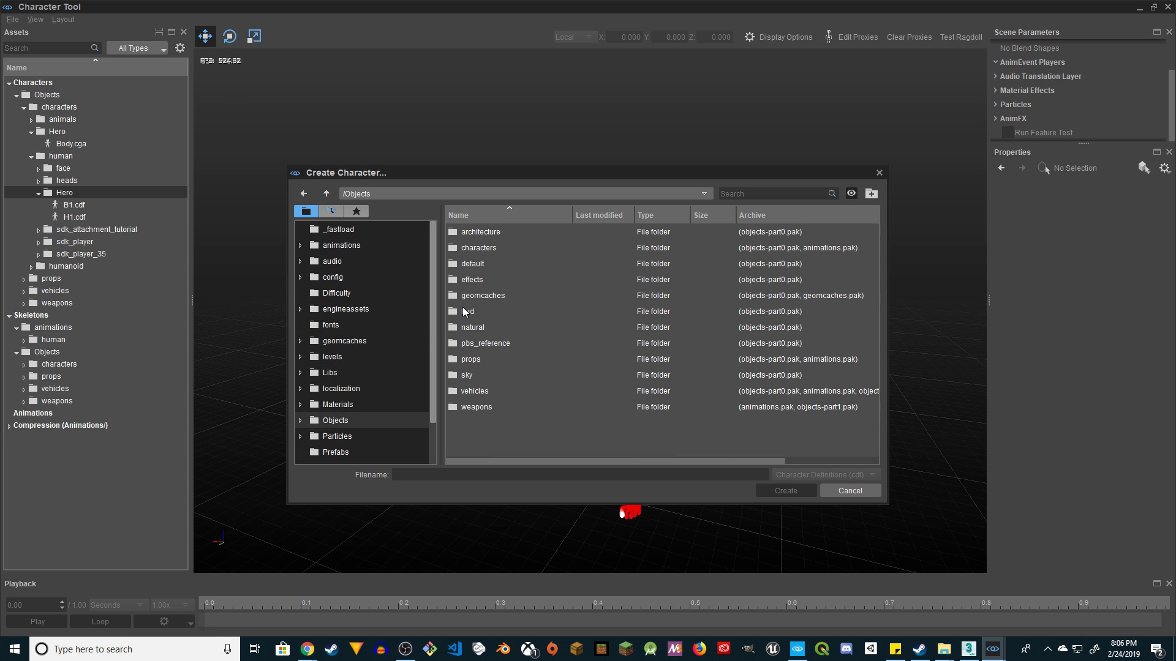
pyautogui.doubleClick(490, 251)
pyautogui.doubleClick(490, 251)
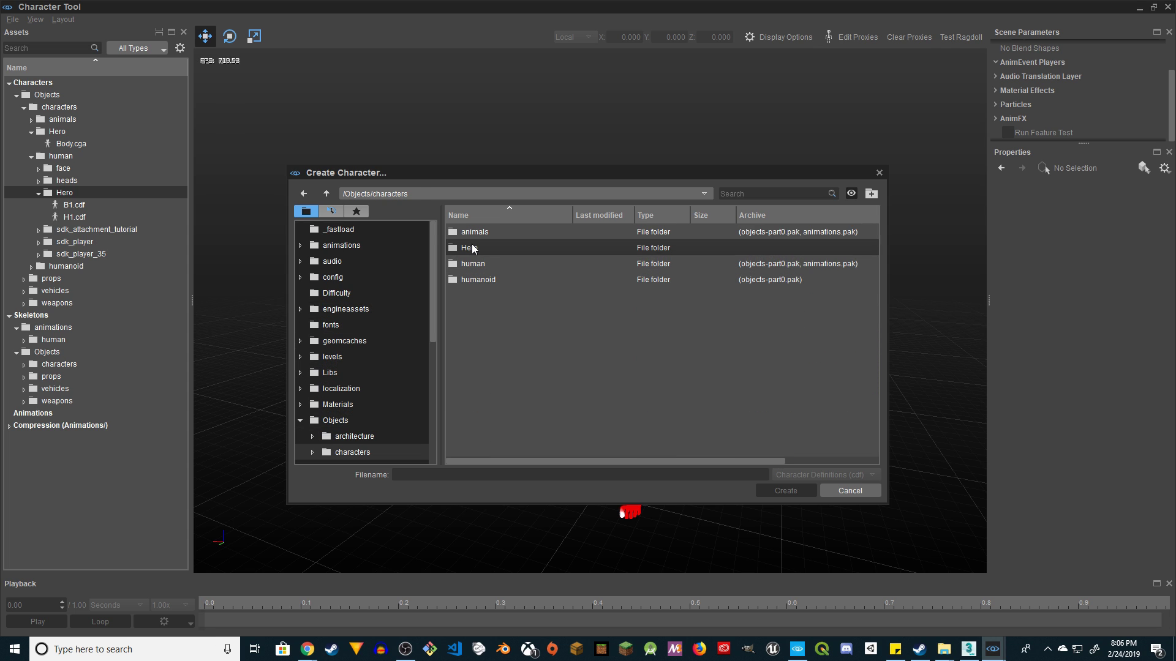
pyautogui.click(476, 474)
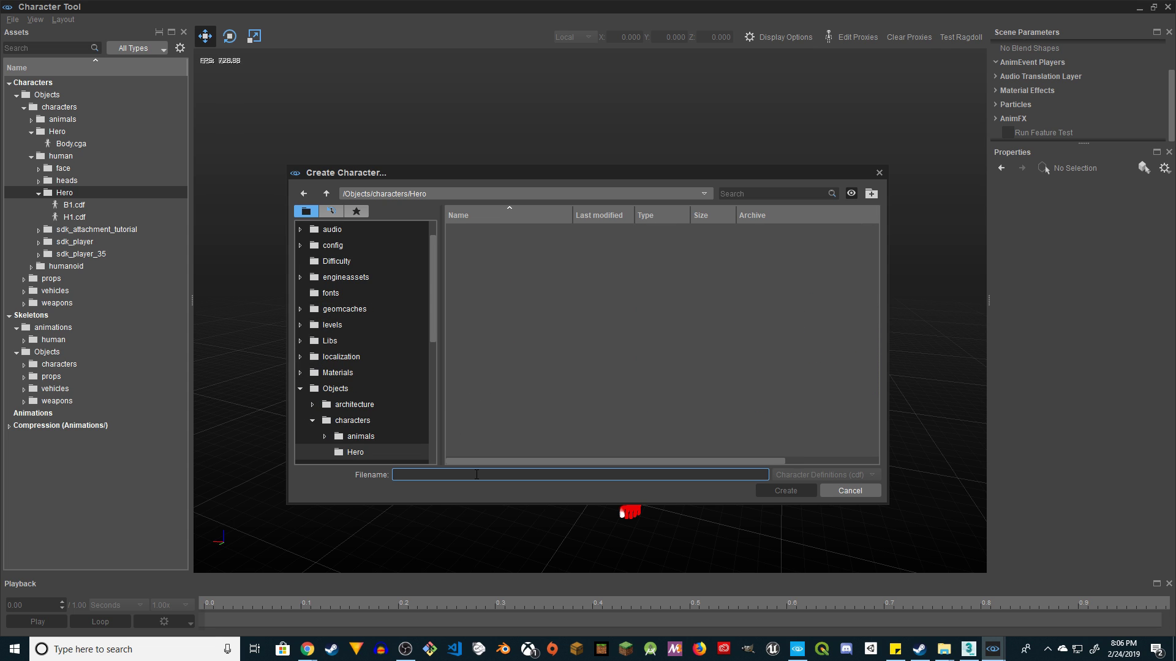
pyautogui.write('Hero')
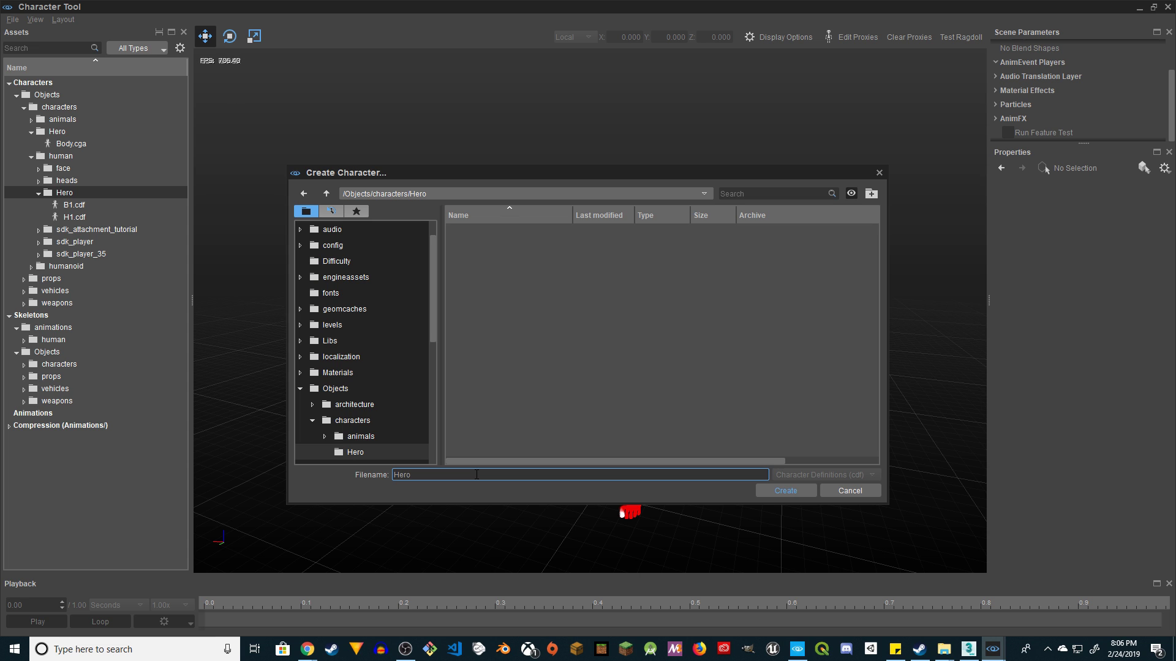
pyautogui.click(786, 489)
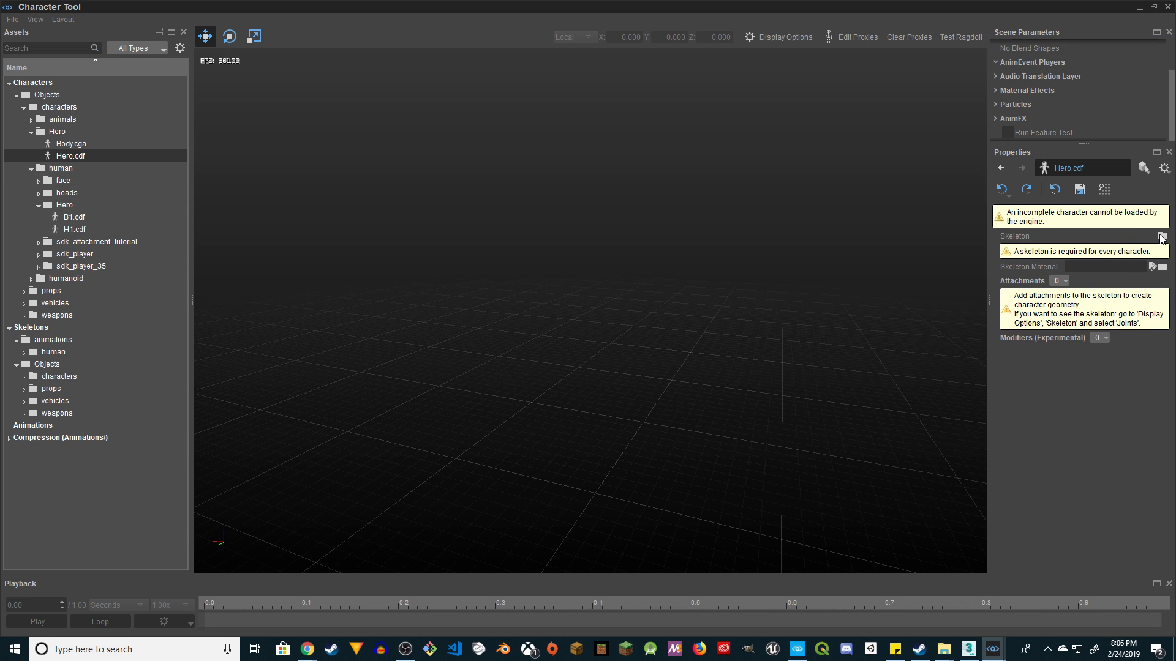
# Assign skeleton_player_generic as the skeleton of Hero.cdf and save the character
pyautogui.click(1163, 238)
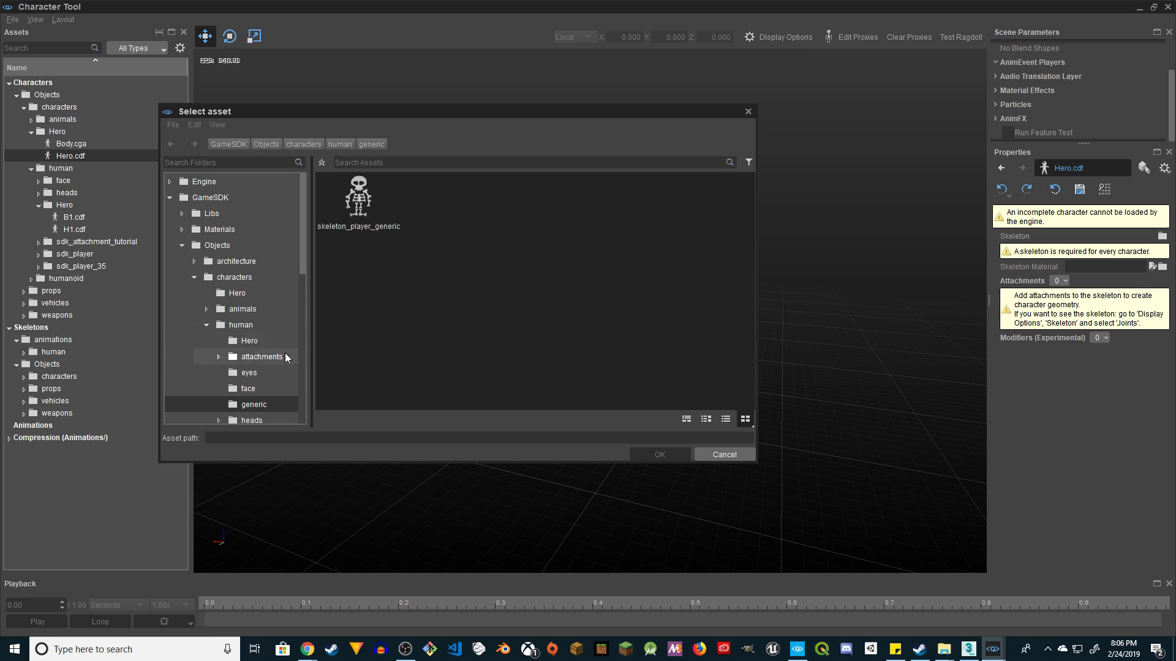
pyautogui.scroll(-1, 288, 358)
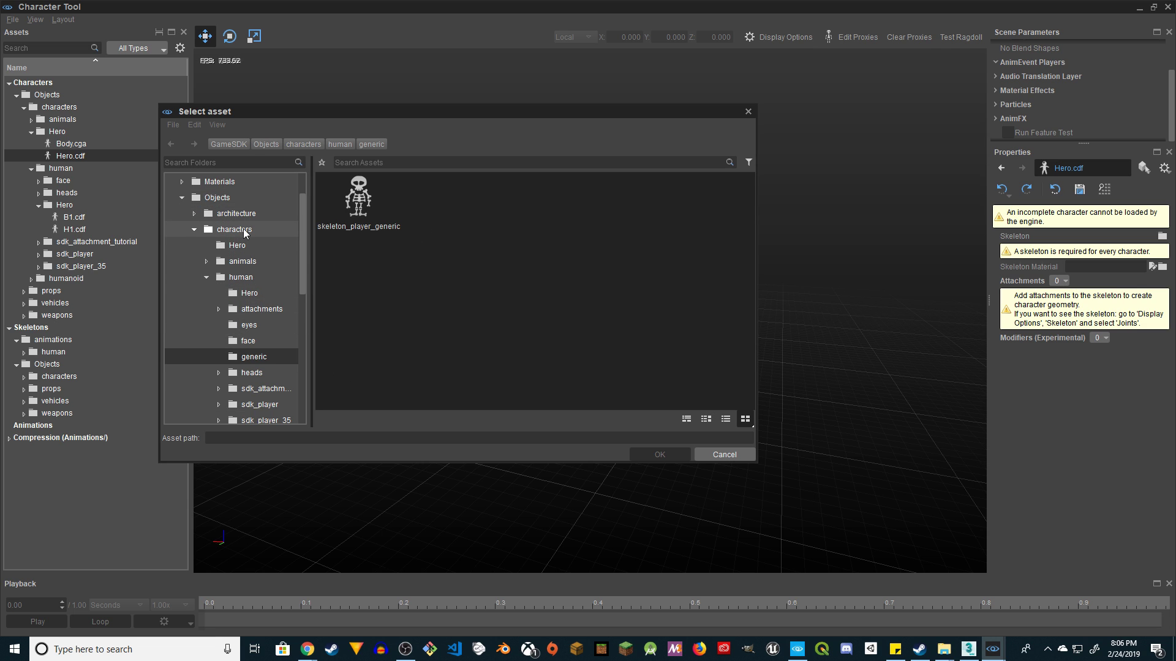
pyautogui.doubleClick(364, 195)
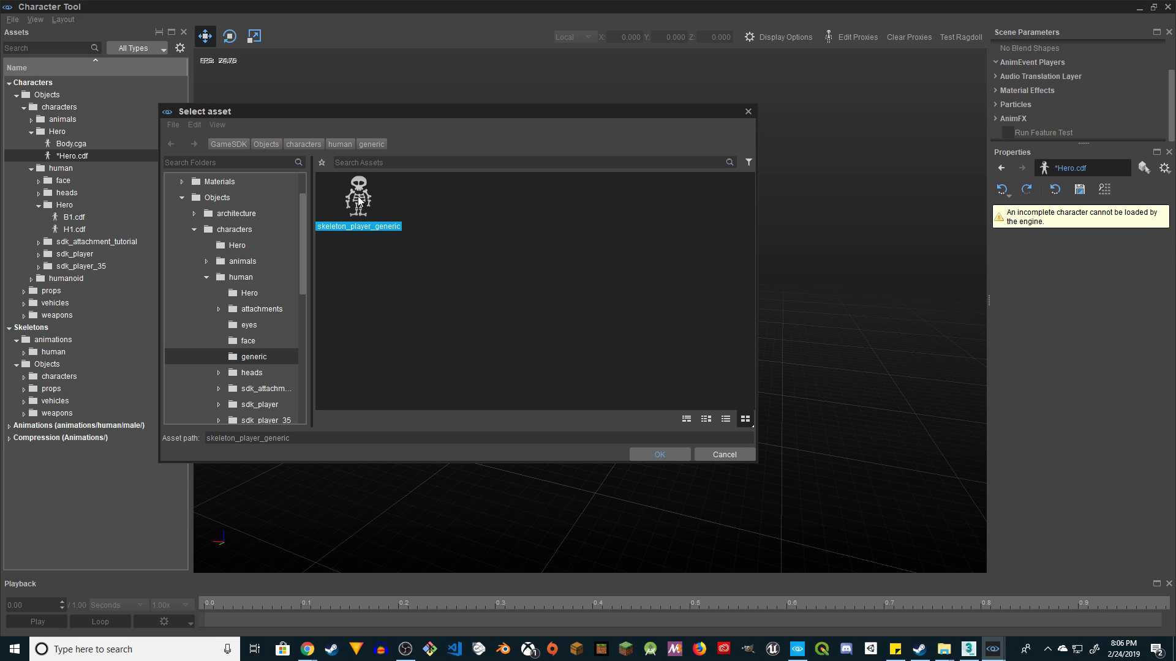
pyautogui.click(653, 454)
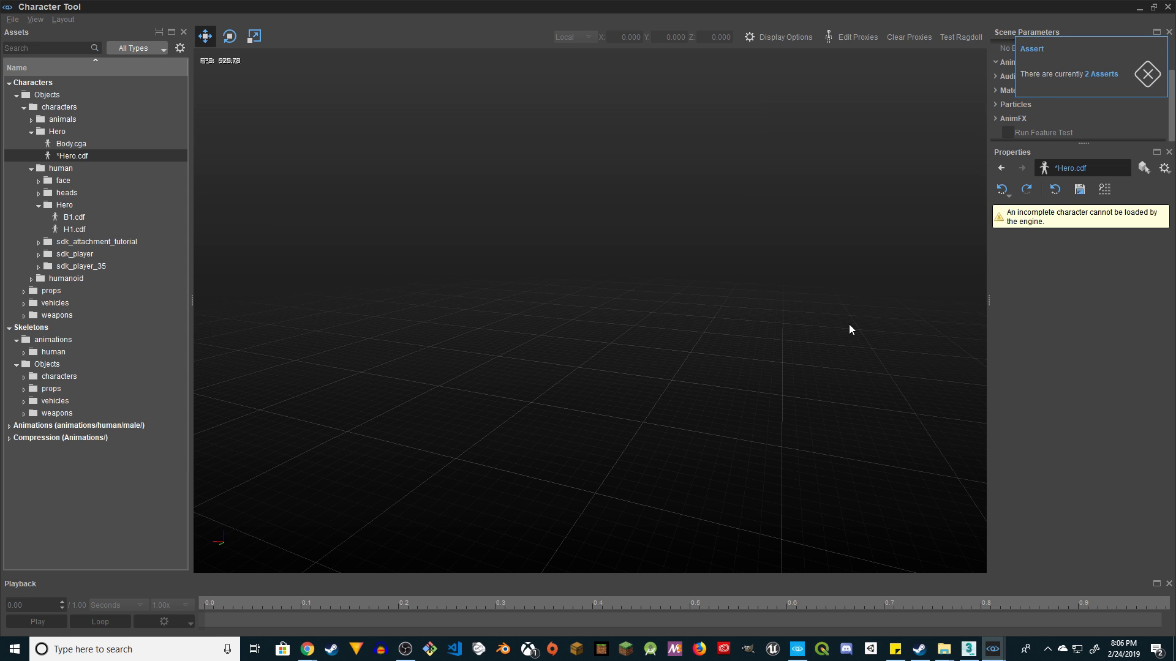
pyautogui.click(75, 146)
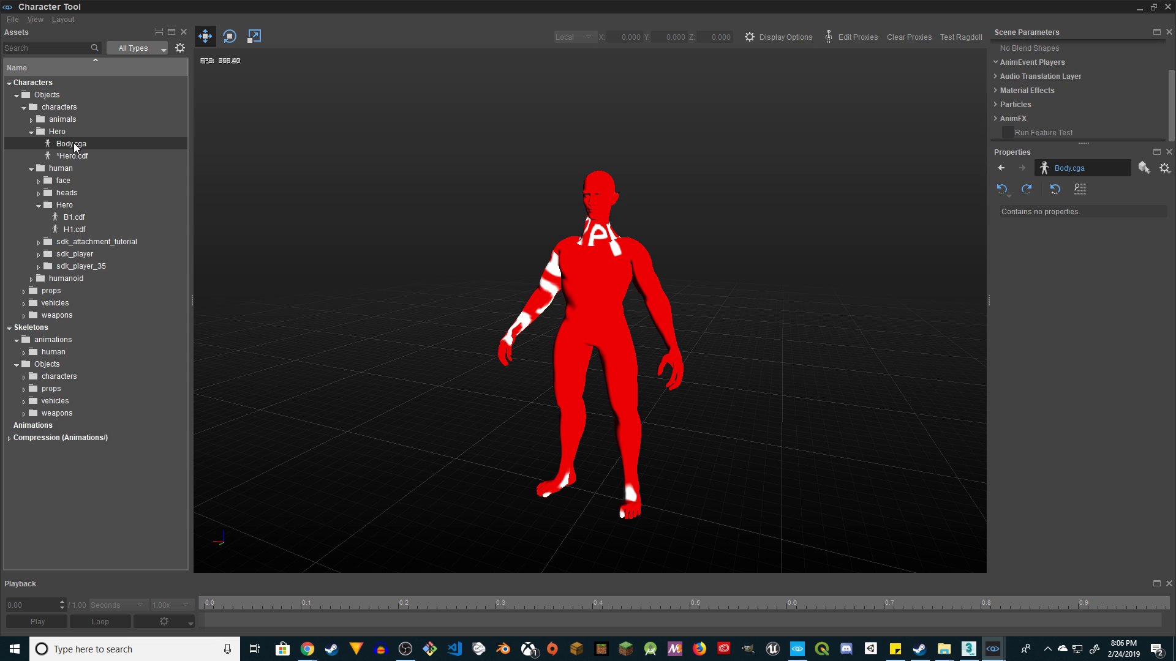
pyautogui.click(73, 155)
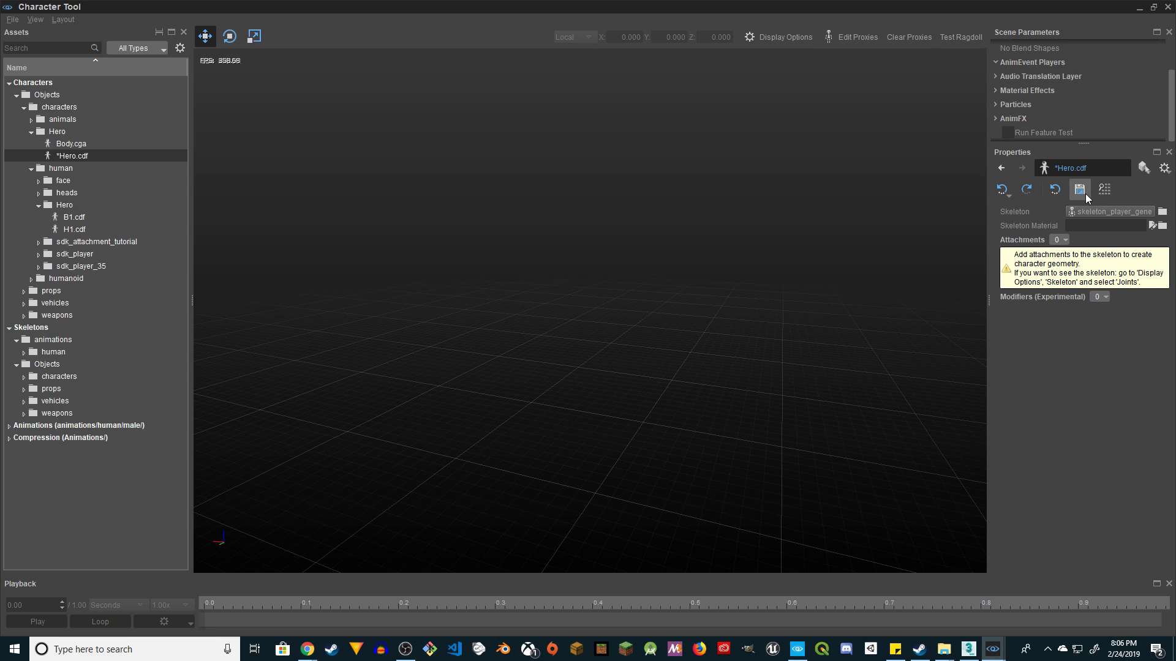
pyautogui.click(1081, 193)
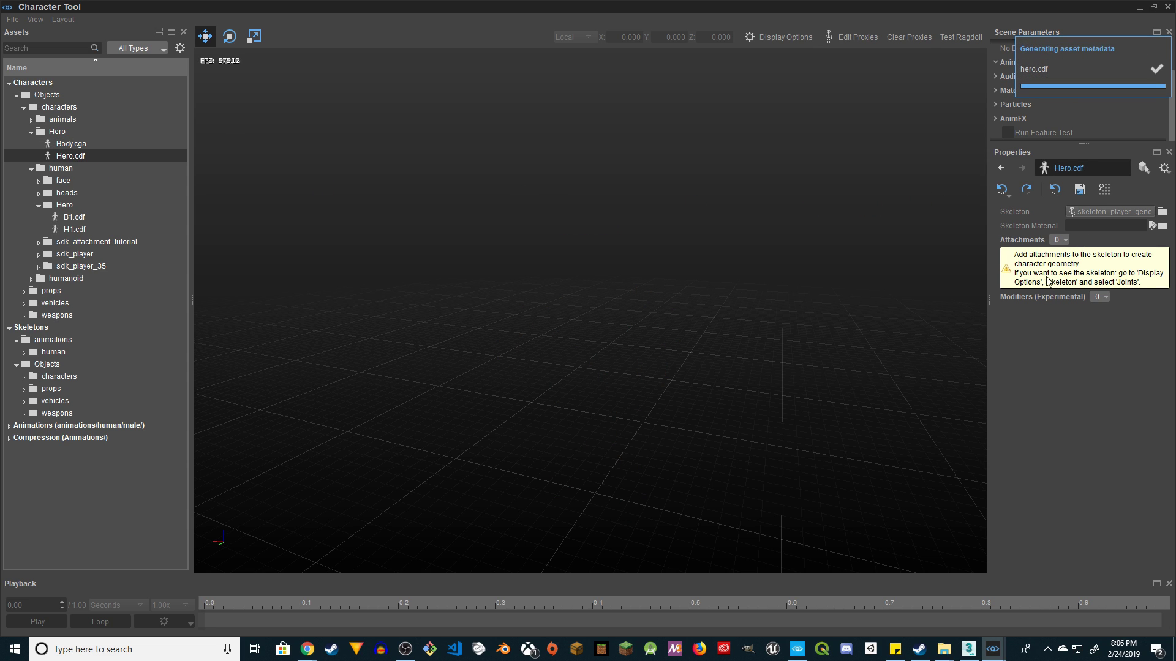
# Turn on the Joints display so the skeleton of Hero.cdf is drawn, and close the display options
pyautogui.click(778, 37)
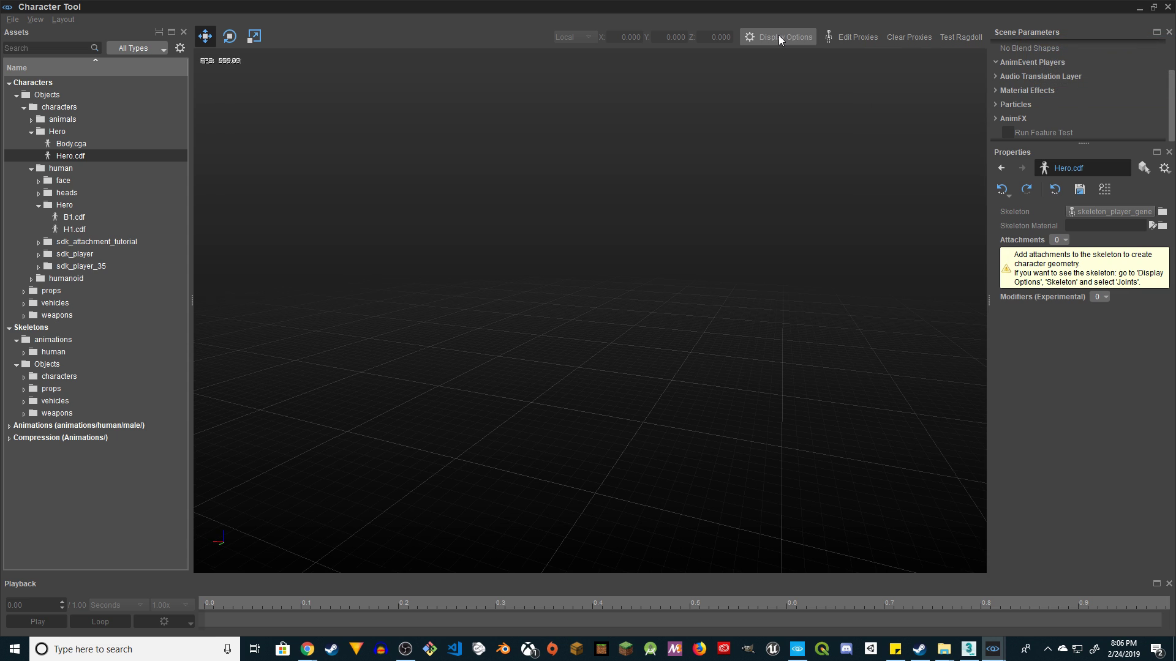
pyautogui.click(924, 226)
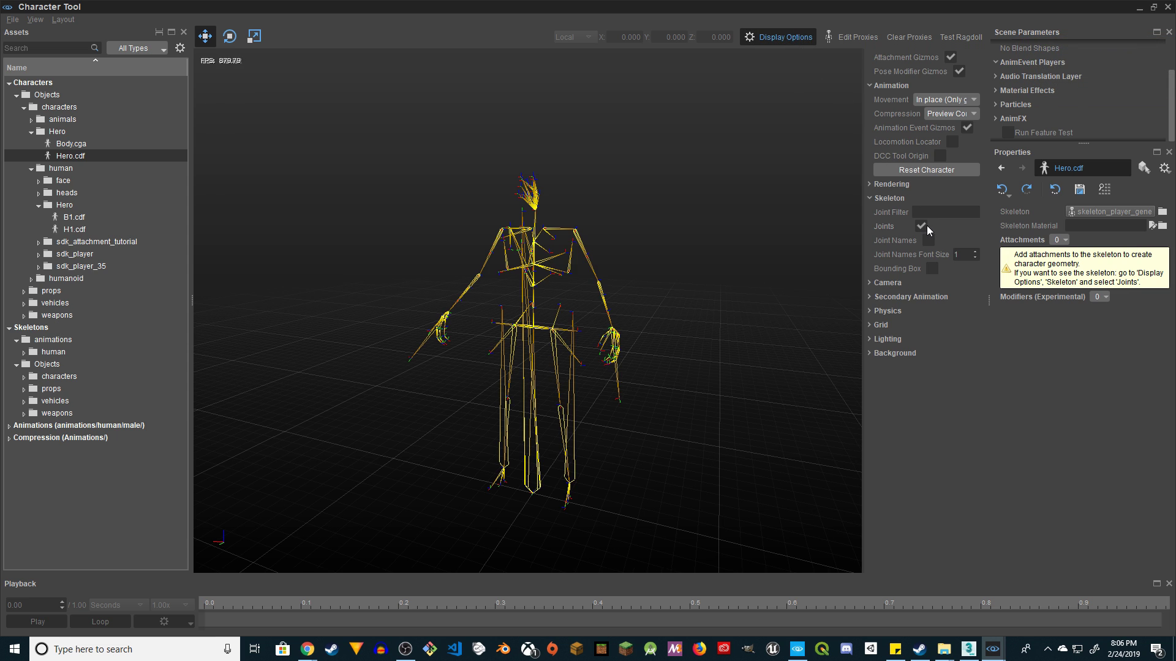
pyautogui.click(789, 39)
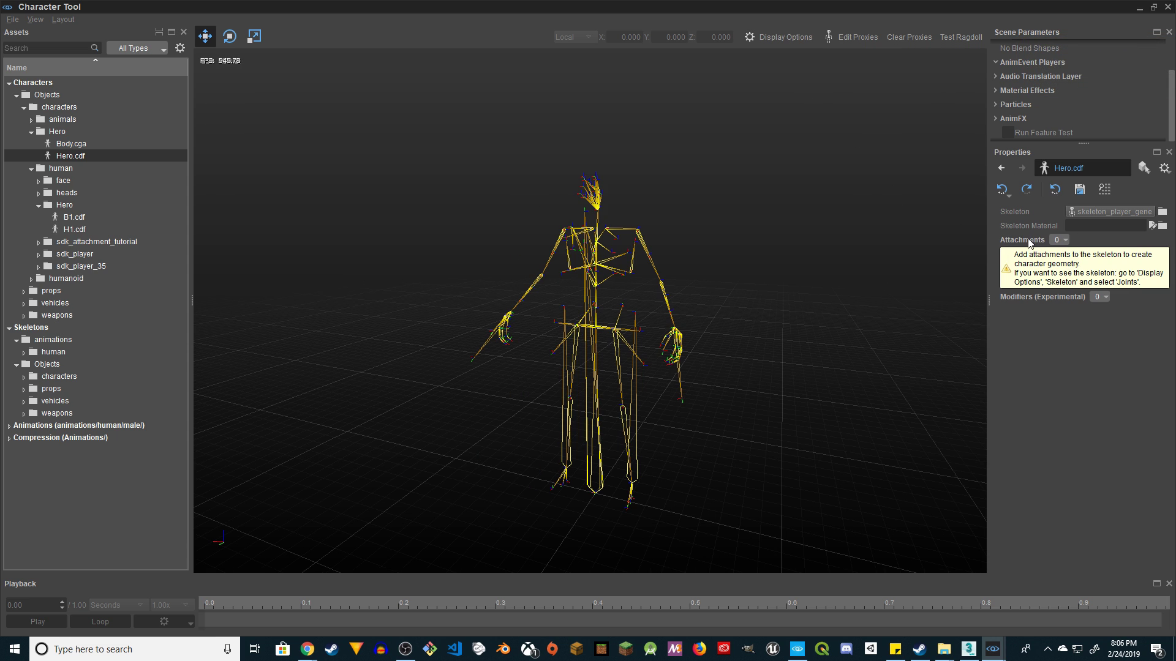
# Add an attachment to Hero.cdf and set its type to Skin Attachment
pyautogui.click(1066, 241)
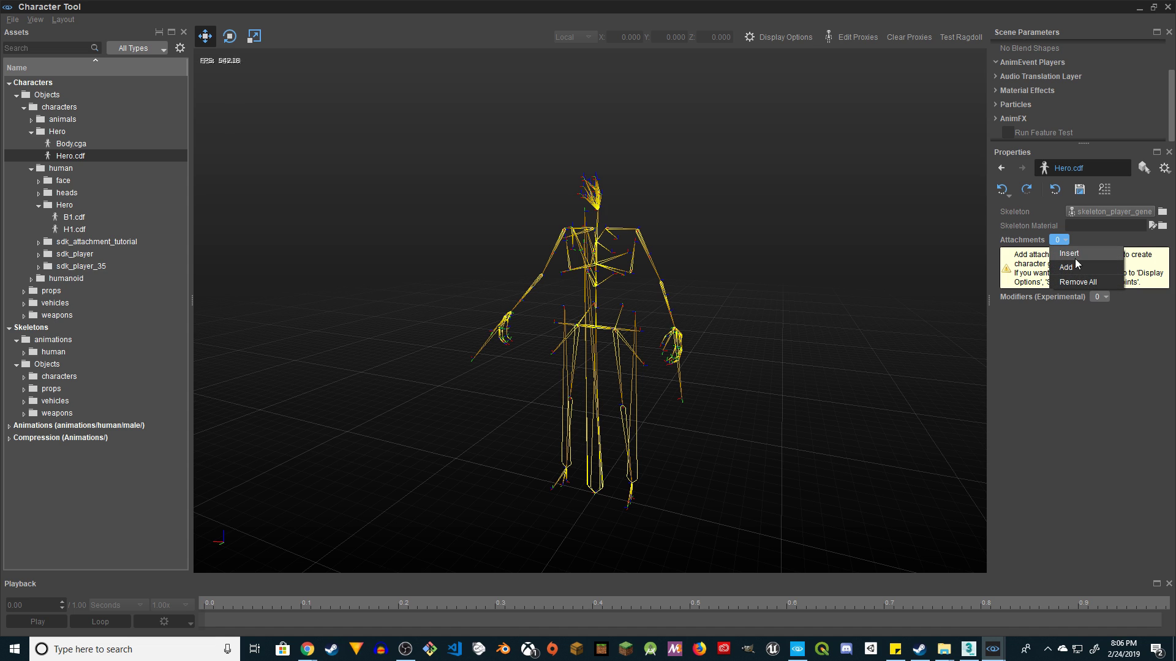
pyautogui.click(1077, 267)
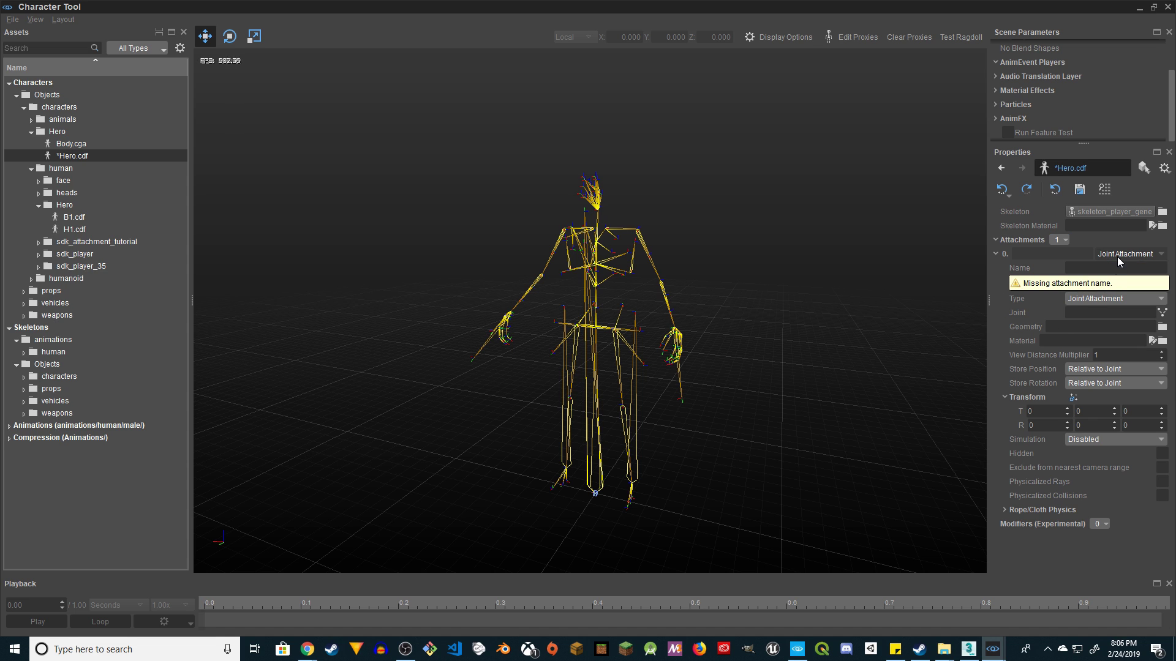
pyautogui.click(1112, 298)
pyautogui.click(1112, 328)
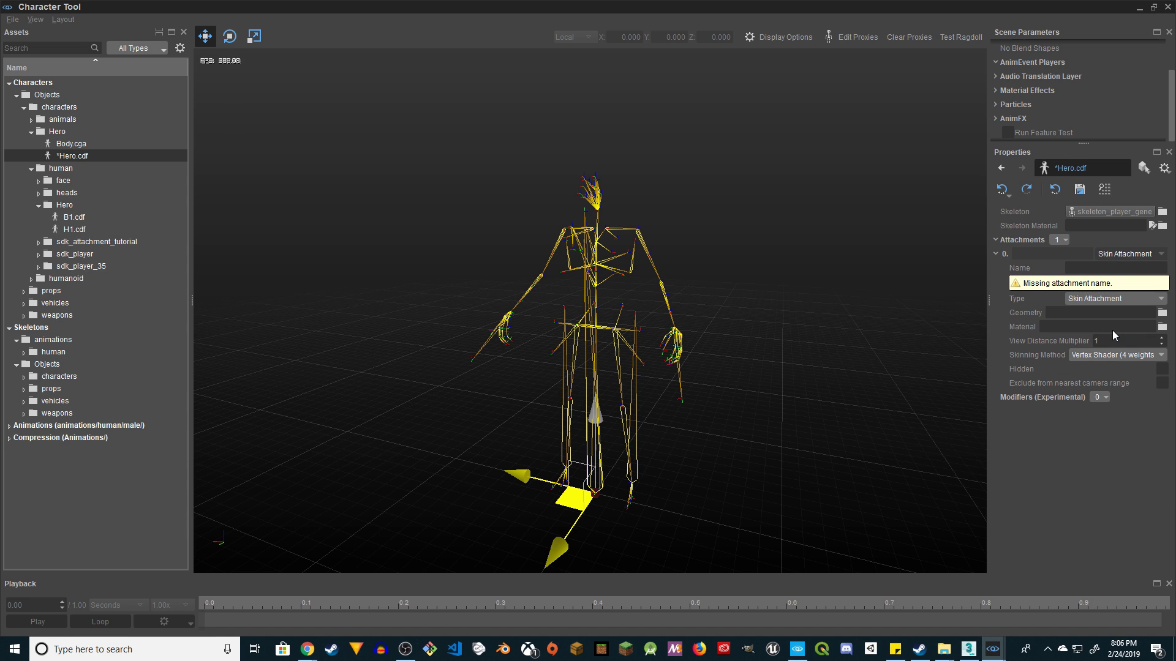
# Load Body.skin from Objects/characters/Hero as the geometry of the skin attachment
pyautogui.click(1163, 314)
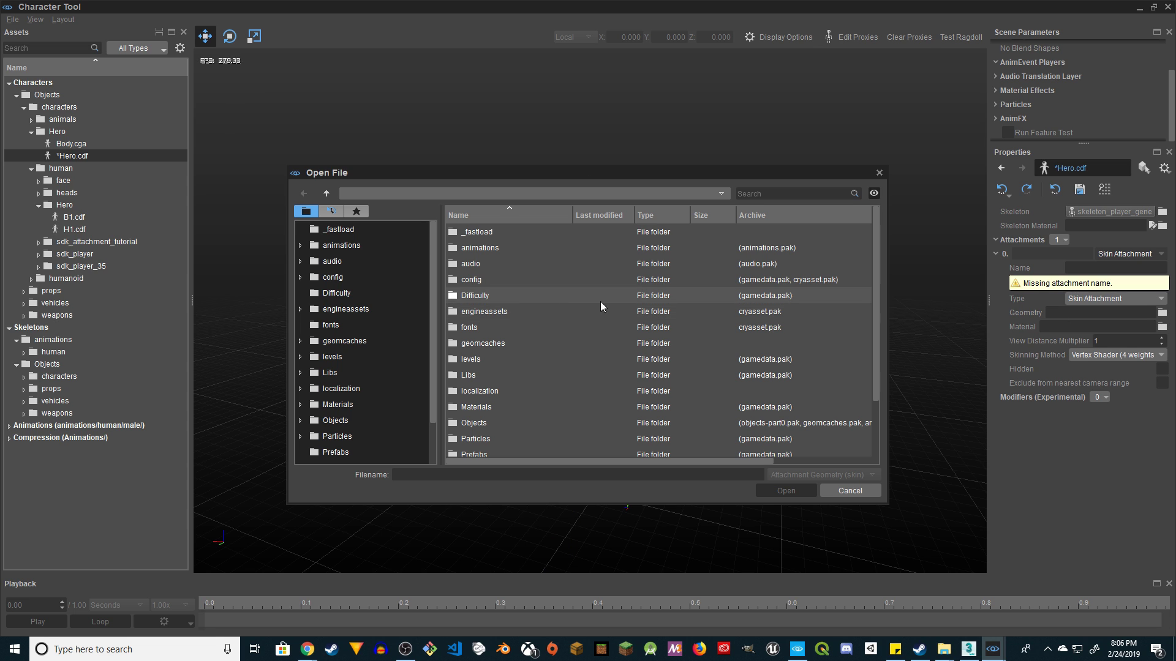
pyautogui.click(343, 420)
pyautogui.doubleClick(494, 248)
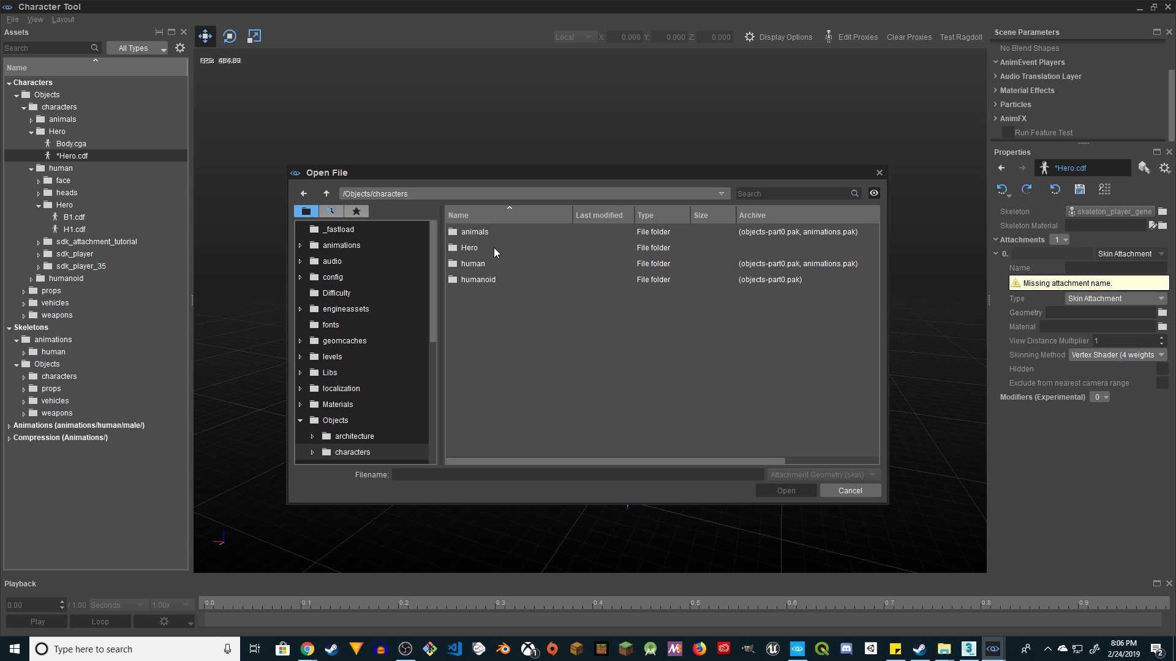
pyautogui.doubleClick(476, 250)
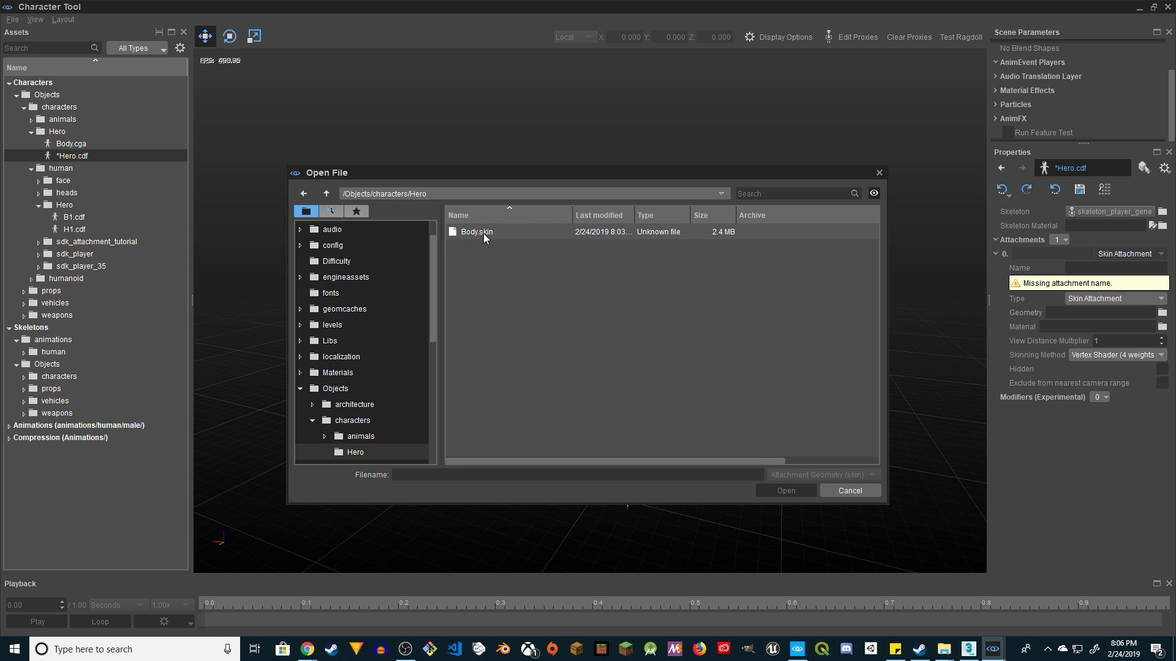
pyautogui.click(483, 233)
pyautogui.click(792, 490)
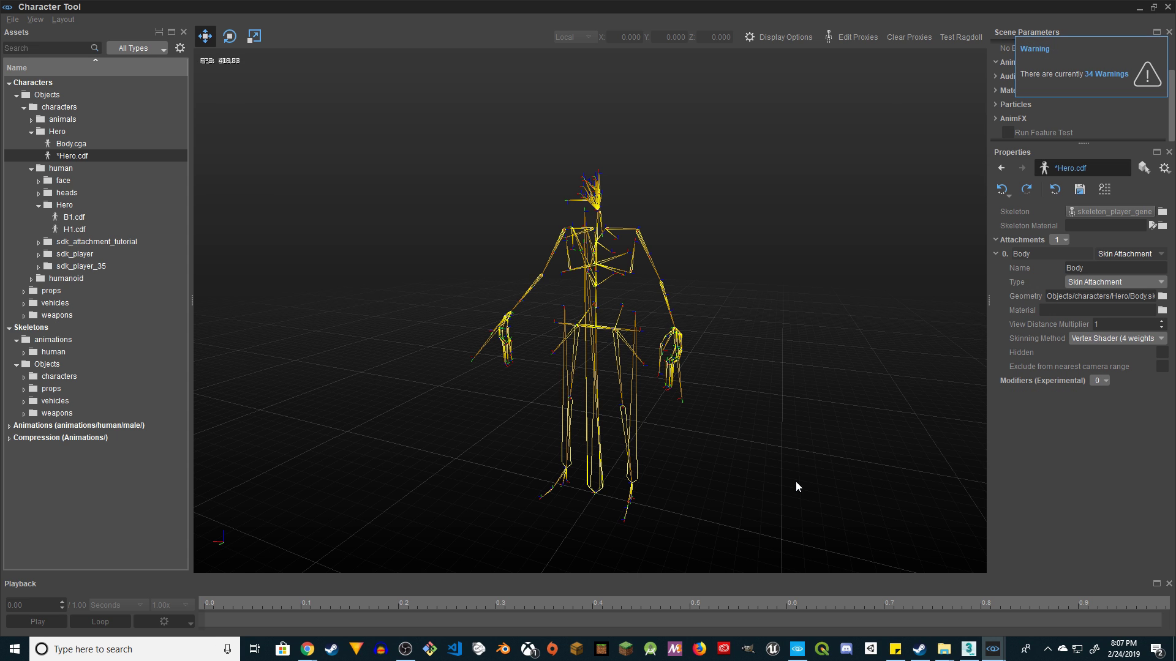
# Turn off the Joints display and save Hero.cdf
pyautogui.click(771, 37)
pyautogui.click(769, 38)
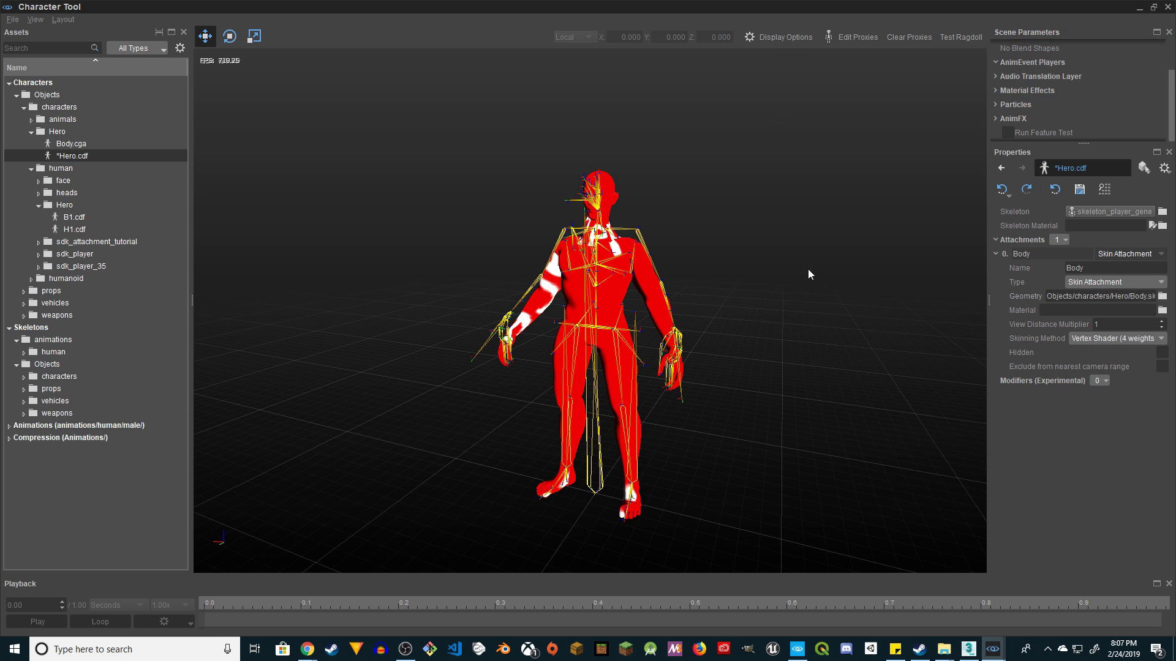
pyautogui.click(792, 35)
pyautogui.click(921, 226)
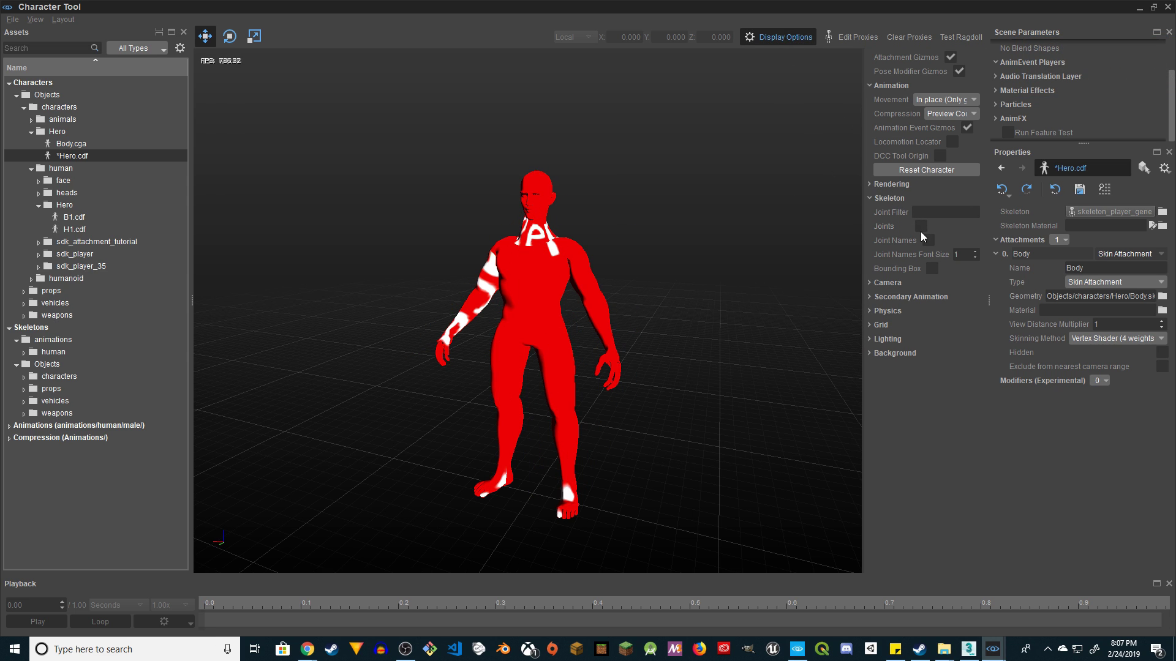
pyautogui.click(787, 37)
pyautogui.click(1080, 190)
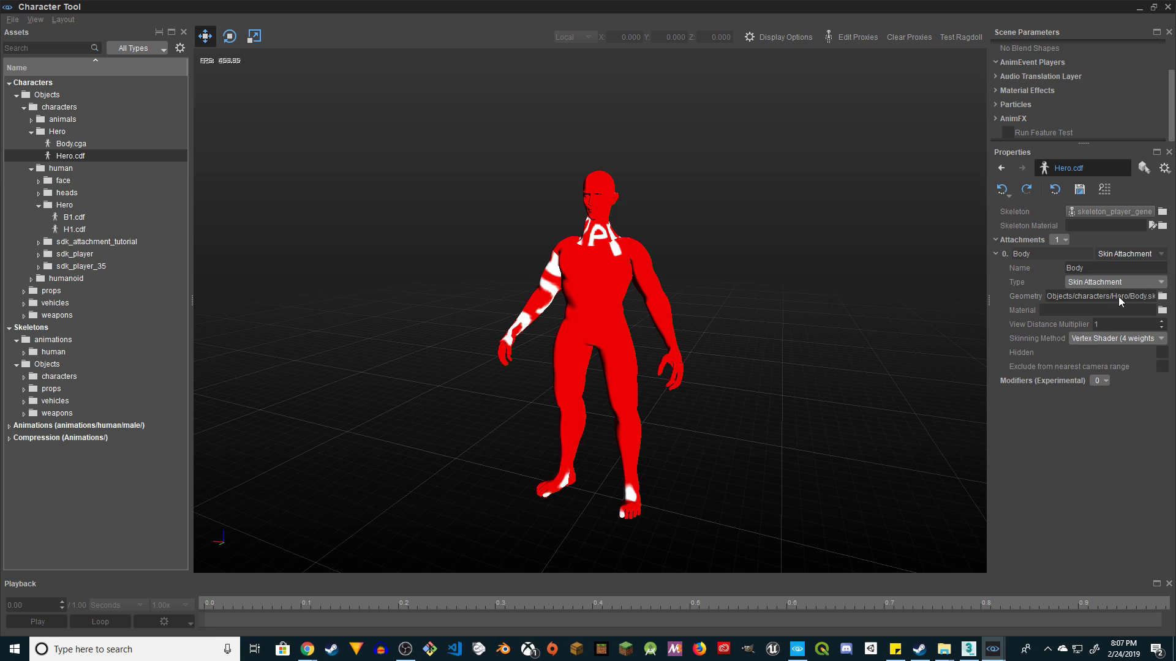
# Preview a relaxed_tac_idle_checkWeapon rifle animation from the behavior/idles folder of the male animations on the Hero character
pyautogui.click(8, 425)
pyautogui.click(9, 328)
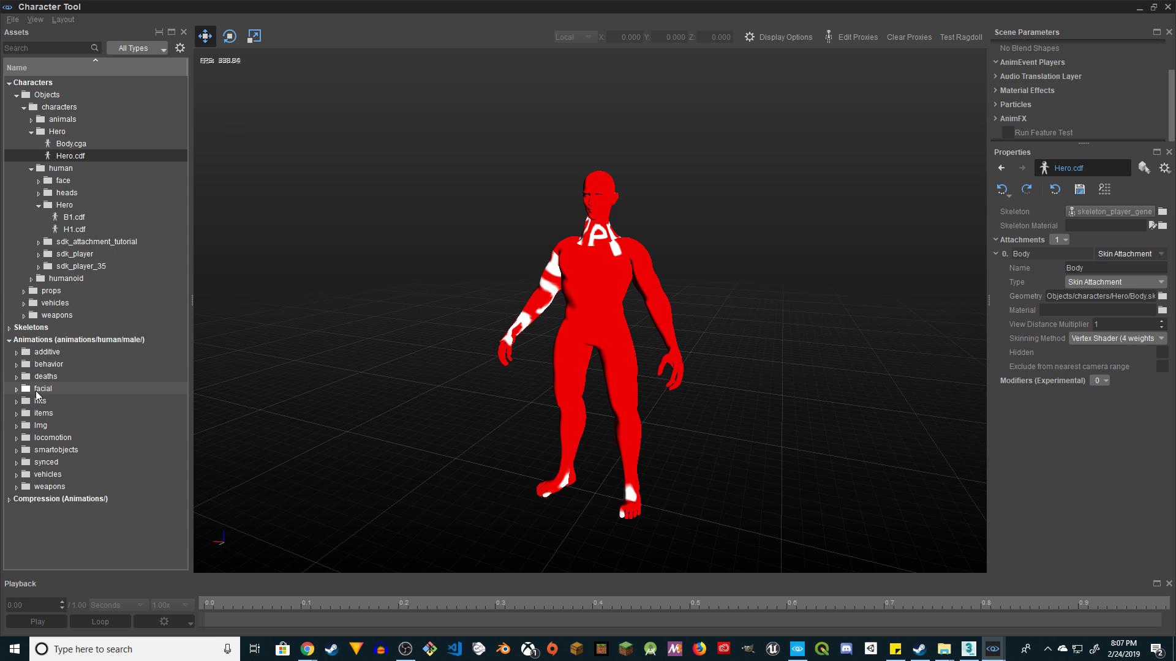
pyautogui.click(16, 364)
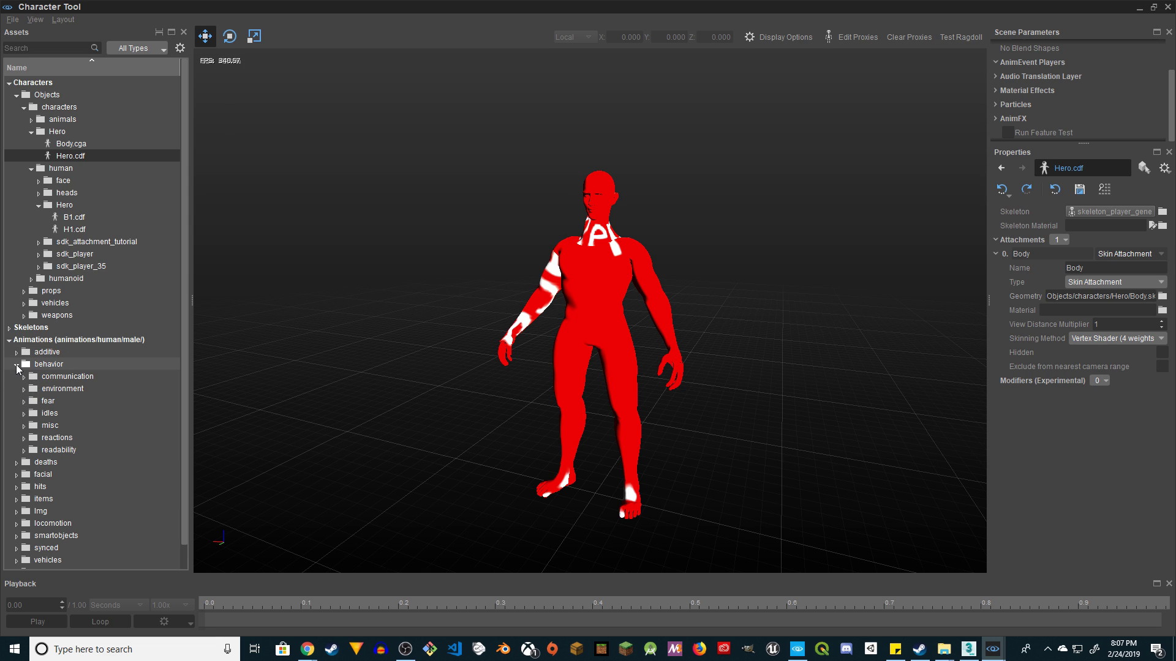
pyautogui.click(24, 413)
pyautogui.click(68, 427)
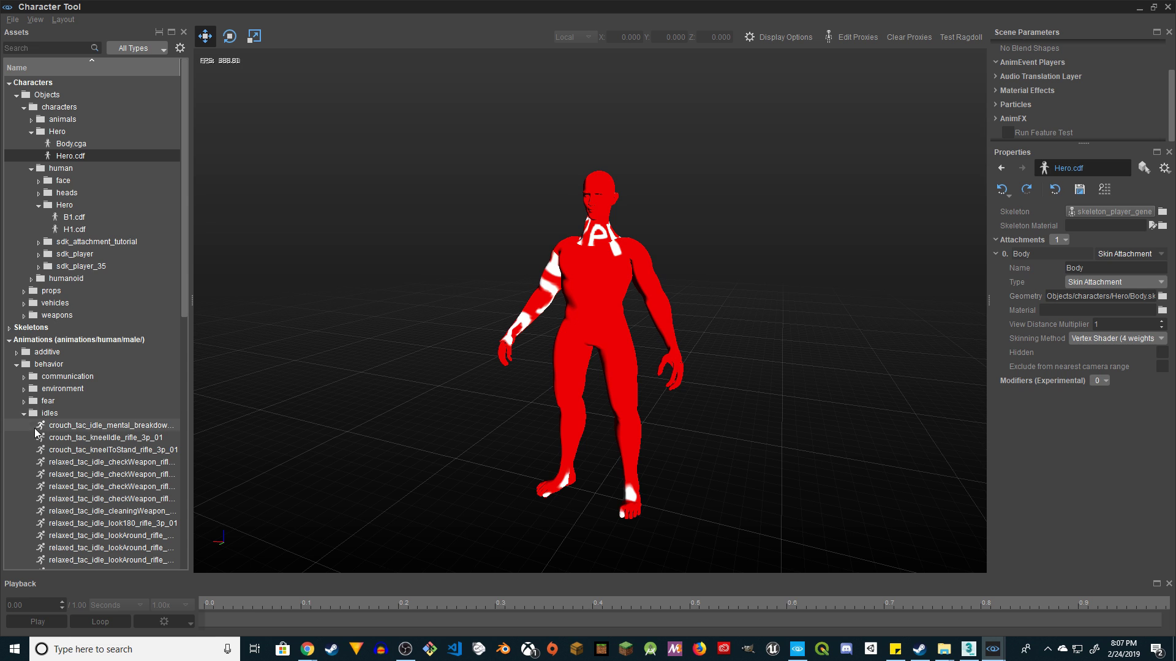
pyautogui.click(68, 433)
pyautogui.click(88, 473)
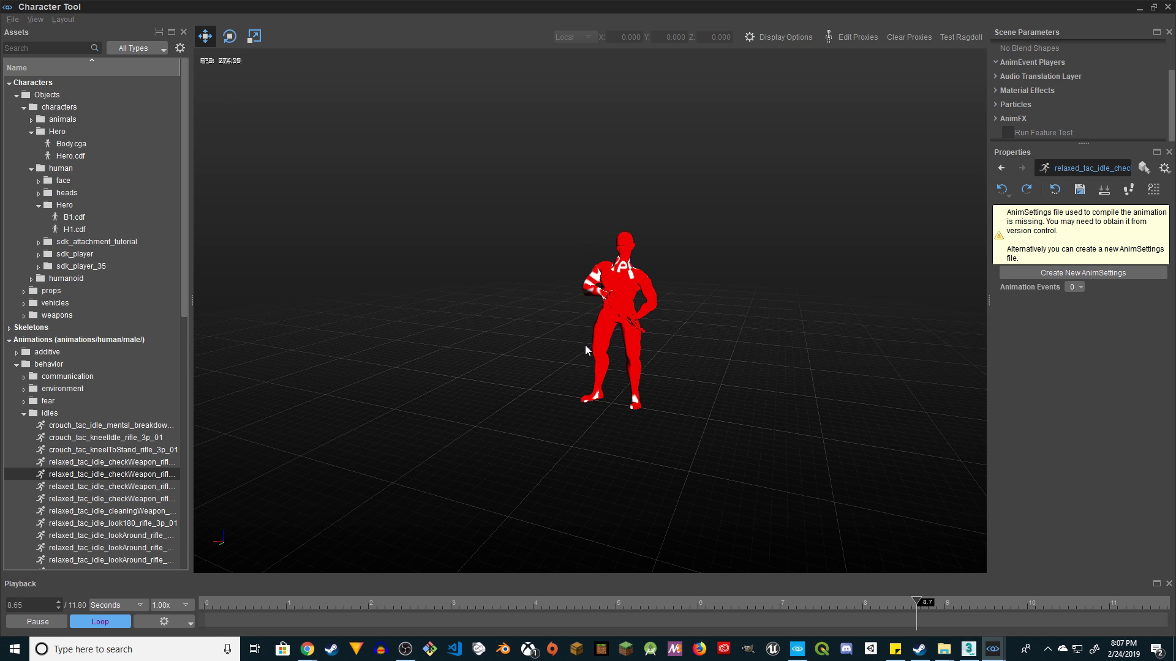
pyautogui.scroll(-2, 132, 436)
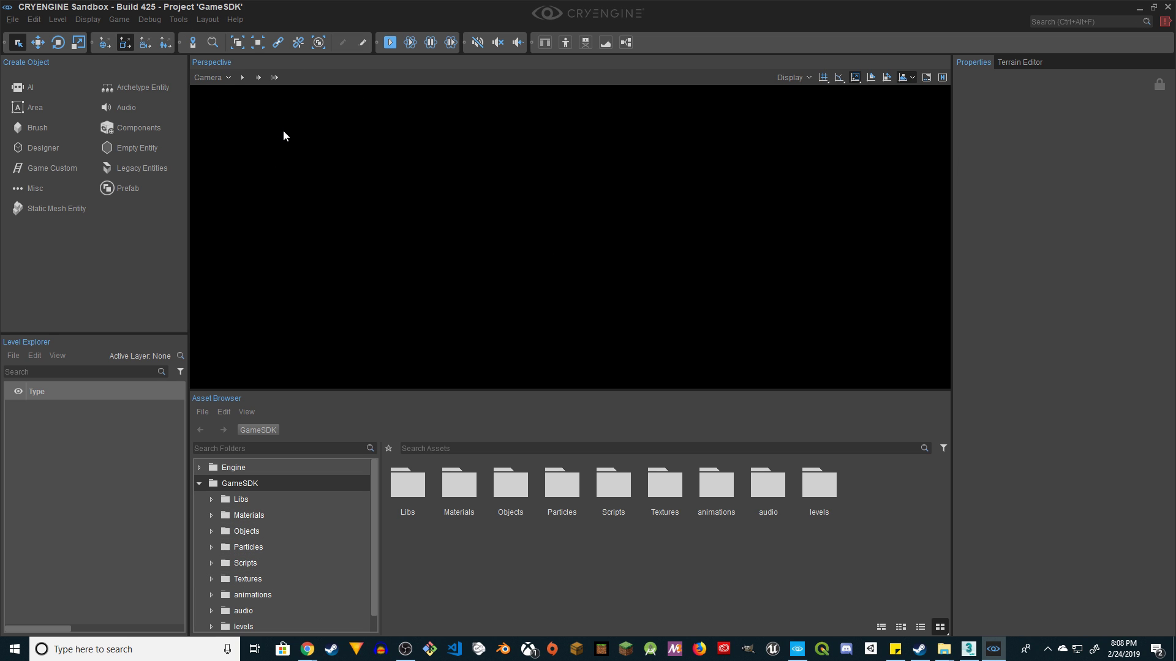
# Switch to CRYENGINE Sandbox and open the L1 level from the GameSDK levels folder
pyautogui.scroll(-1, 281, 567)
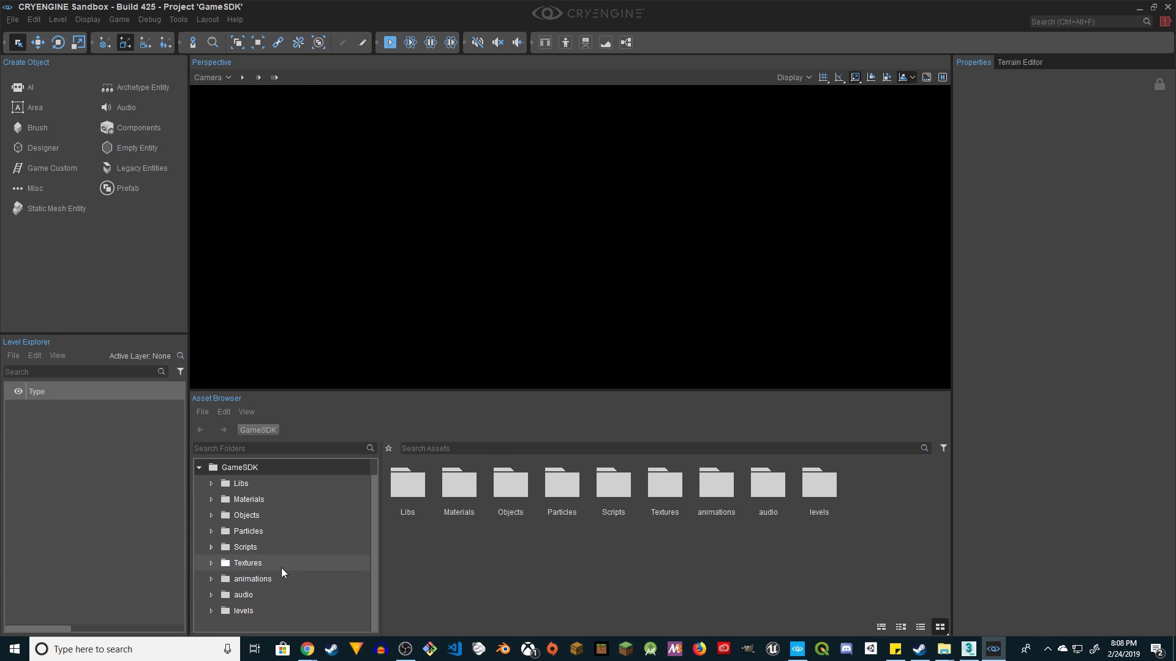
pyautogui.scroll(1, 268, 539)
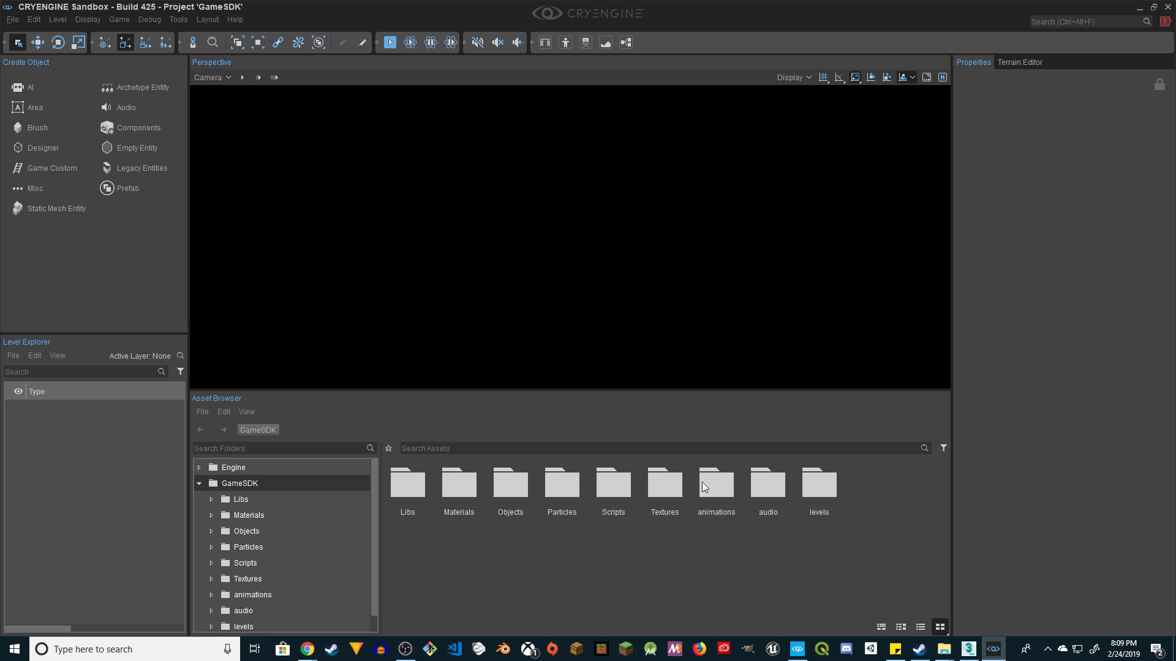
pyautogui.doubleClick(832, 483)
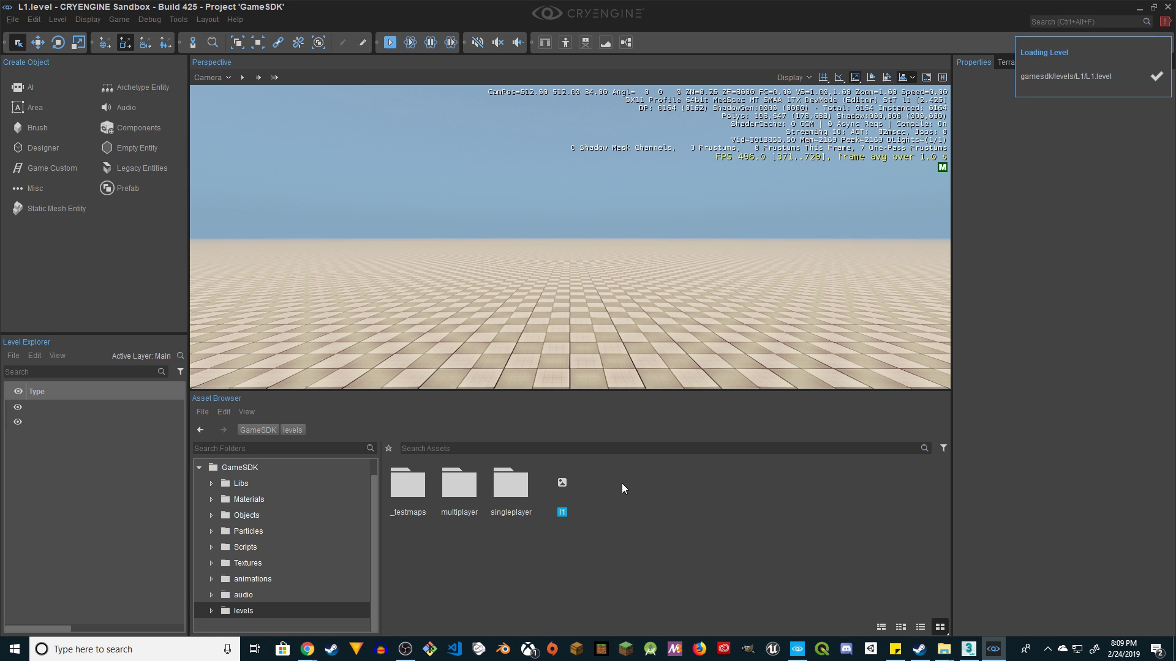
# Place a Human entity from the AI Characters group of the legacy entities on the level's floor
pyautogui.click(29, 88)
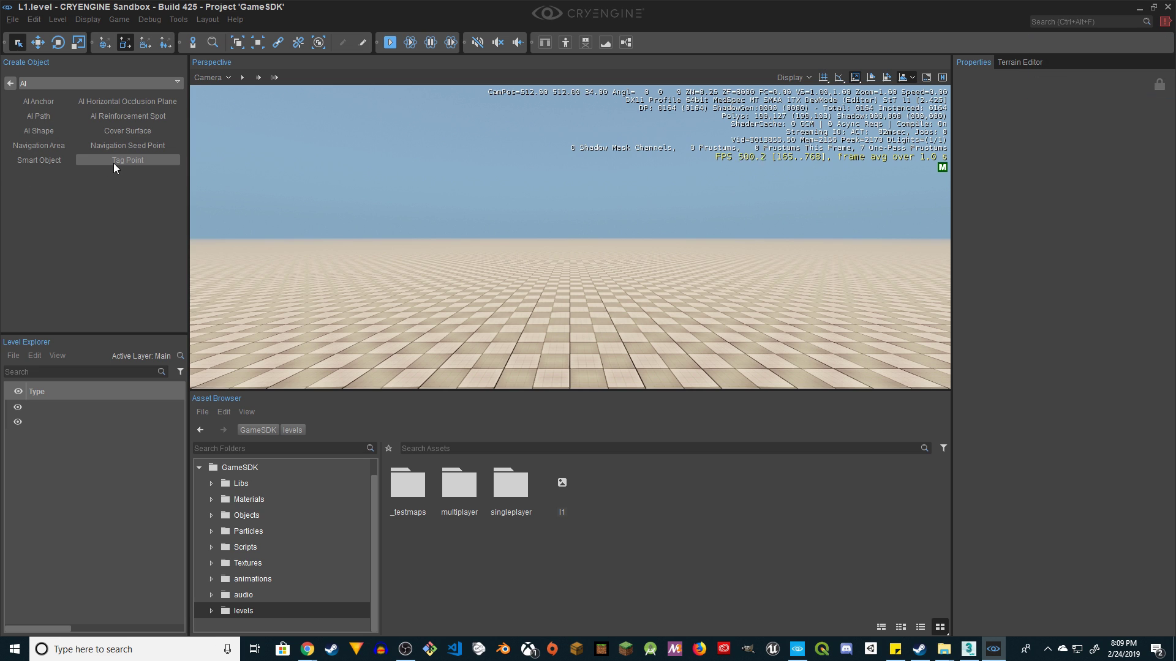
pyautogui.click(11, 83)
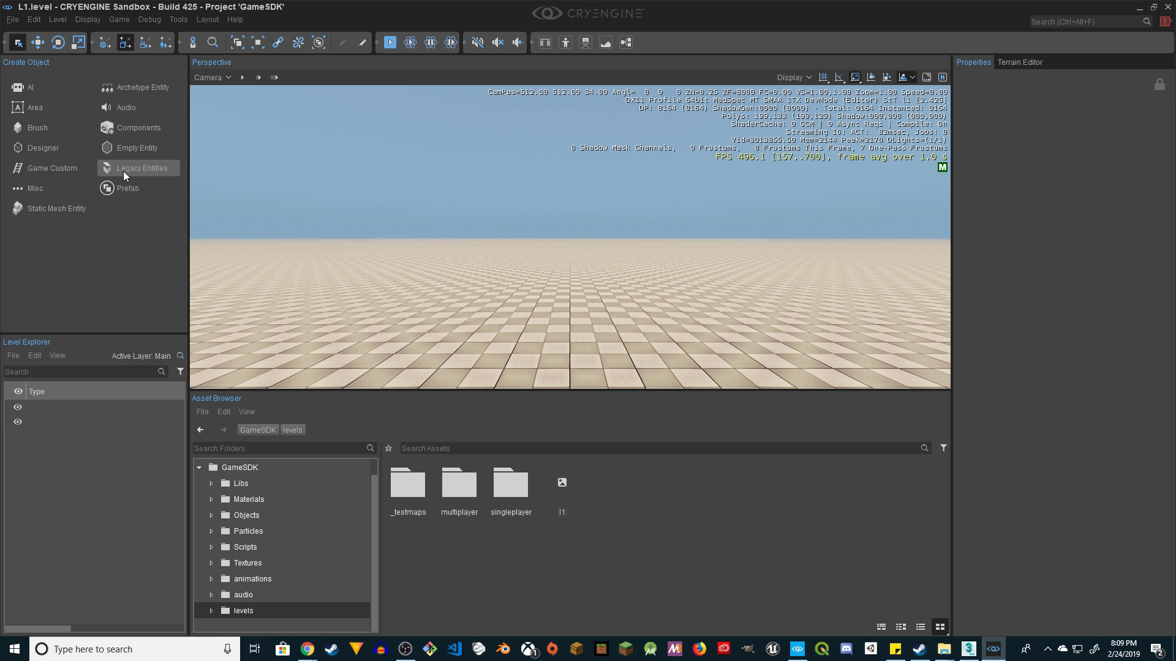
pyautogui.click(123, 171)
pyautogui.doubleClick(23, 135)
pyautogui.doubleClick(50, 182)
pyautogui.moveTo(56, 198); pyautogui.dragTo(360, 276)
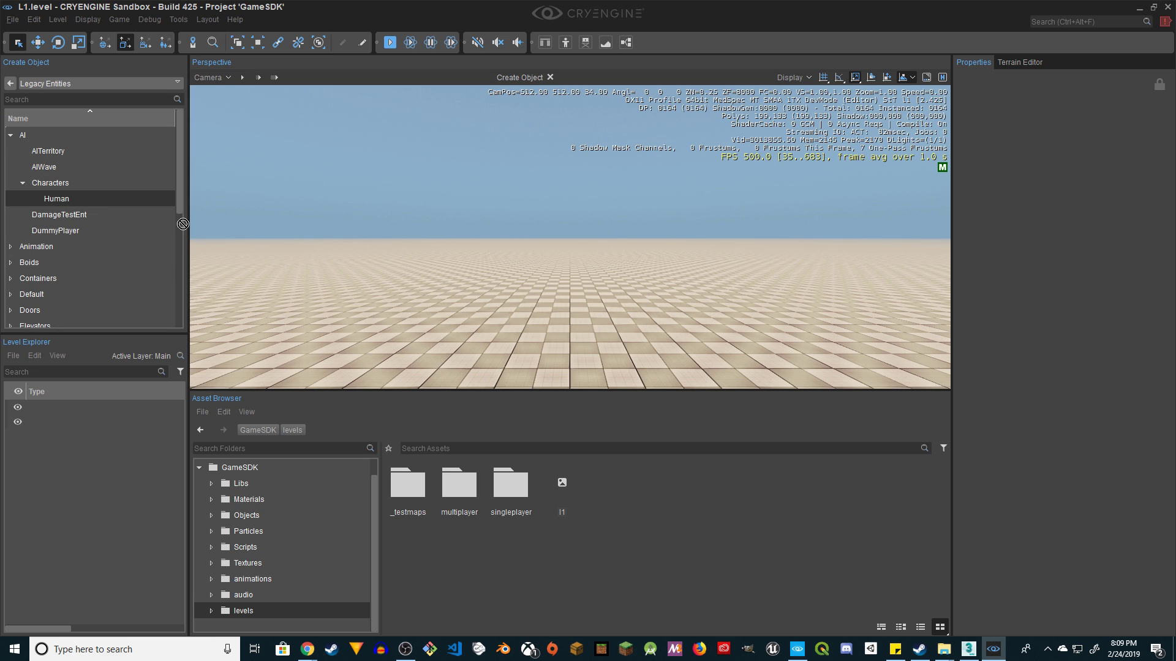
pyautogui.moveTo(56, 198); pyautogui.dragTo(442, 316)
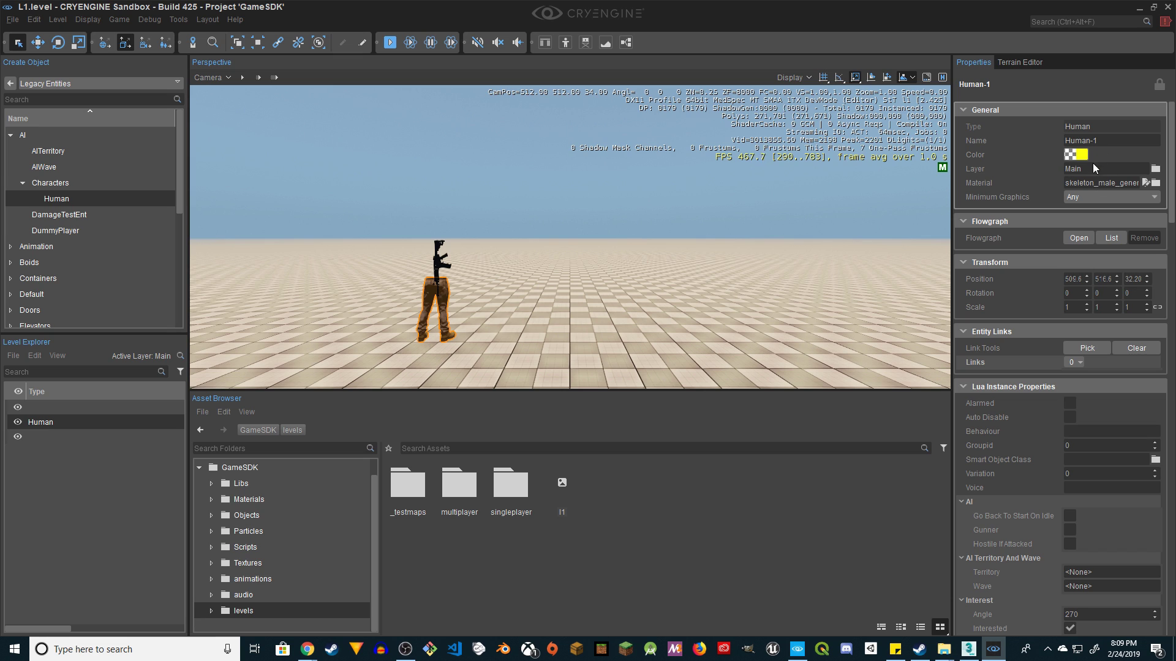
# Set the Human entity's model to hero.cdf from the Objects/characters/Hero folder
pyautogui.scroll(-10, 1042, 287)
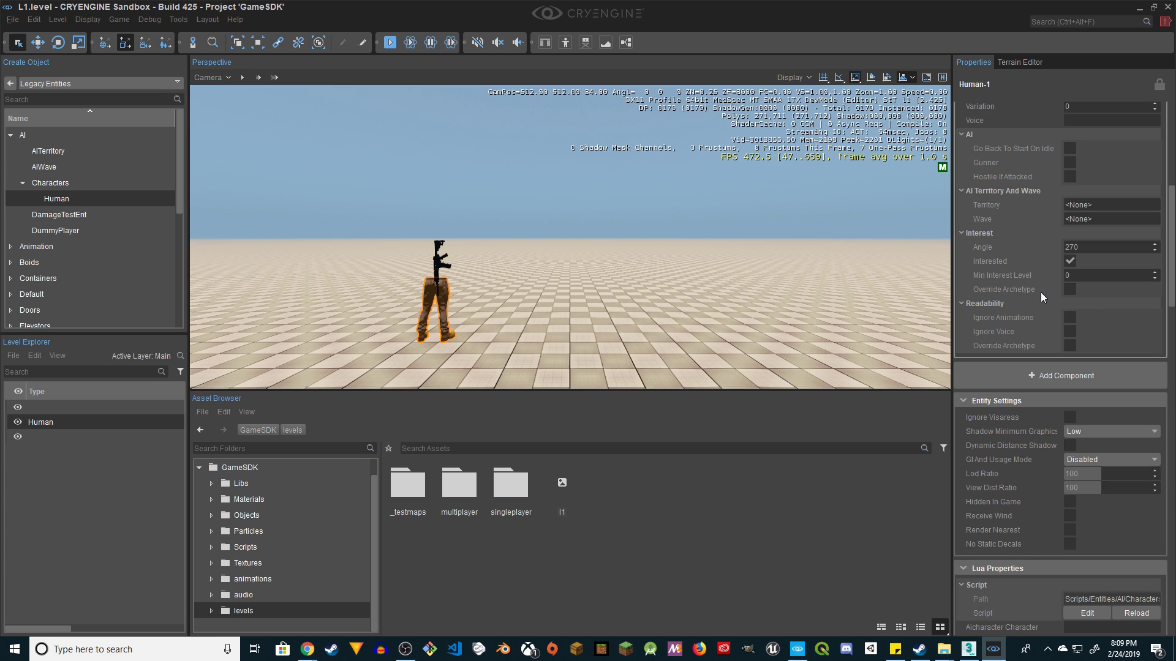
pyautogui.scroll(-9, 1041, 292)
pyautogui.scroll(-3, 1040, 295)
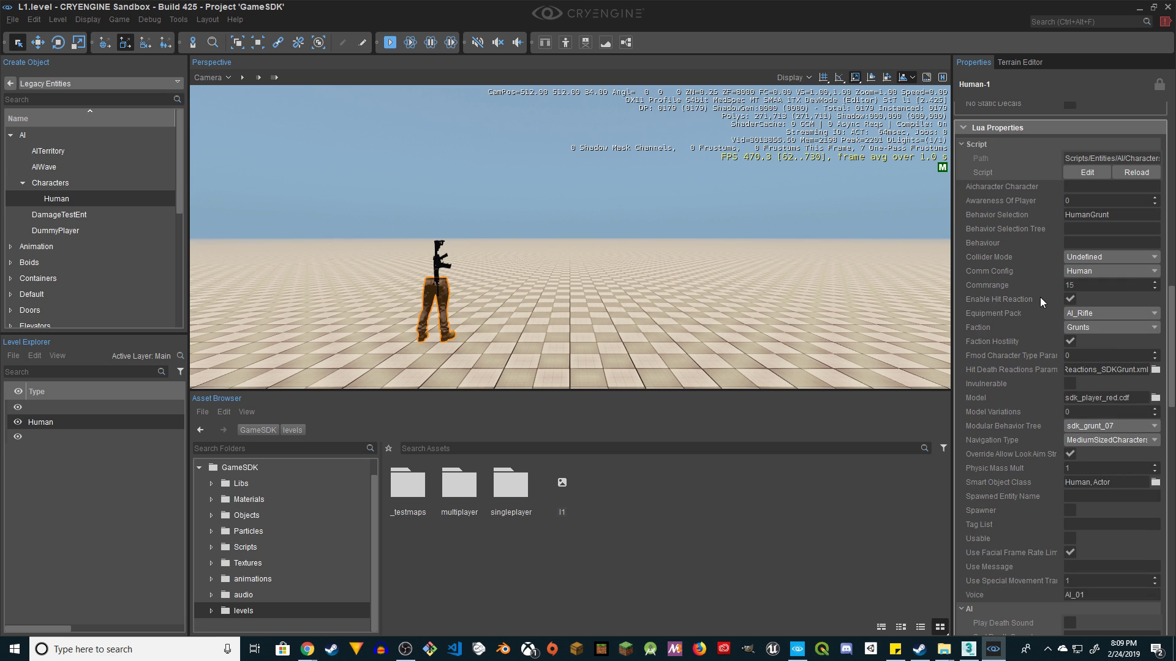
pyautogui.click(1155, 398)
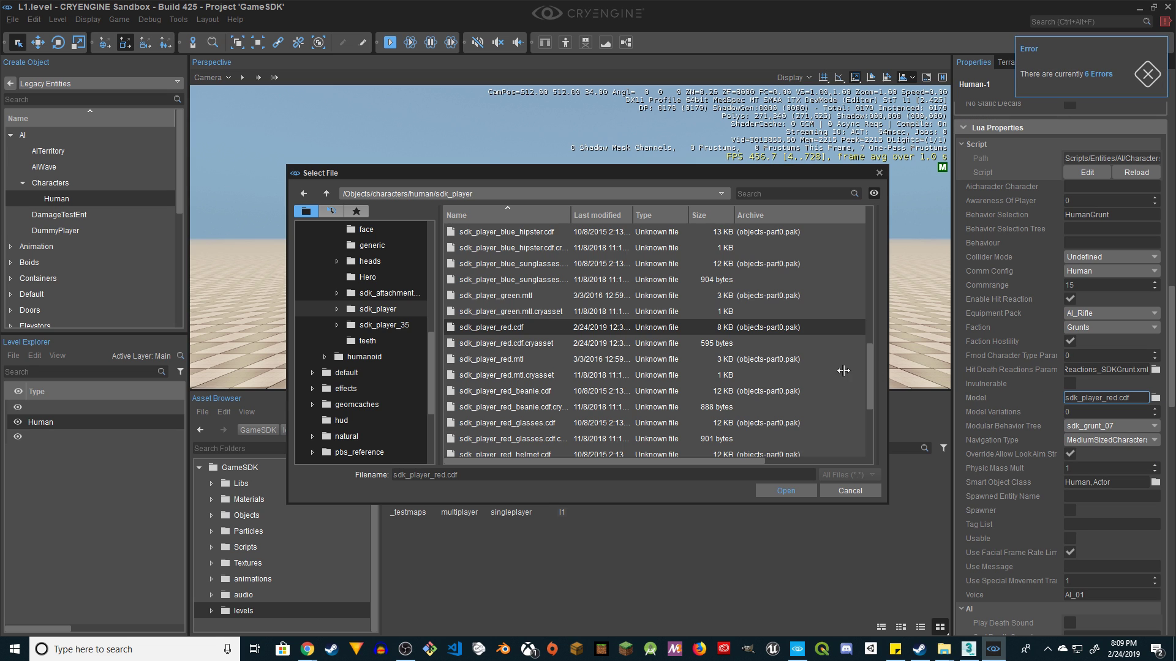
pyautogui.scroll(3, 387, 306)
pyautogui.scroll(3, 387, 300)
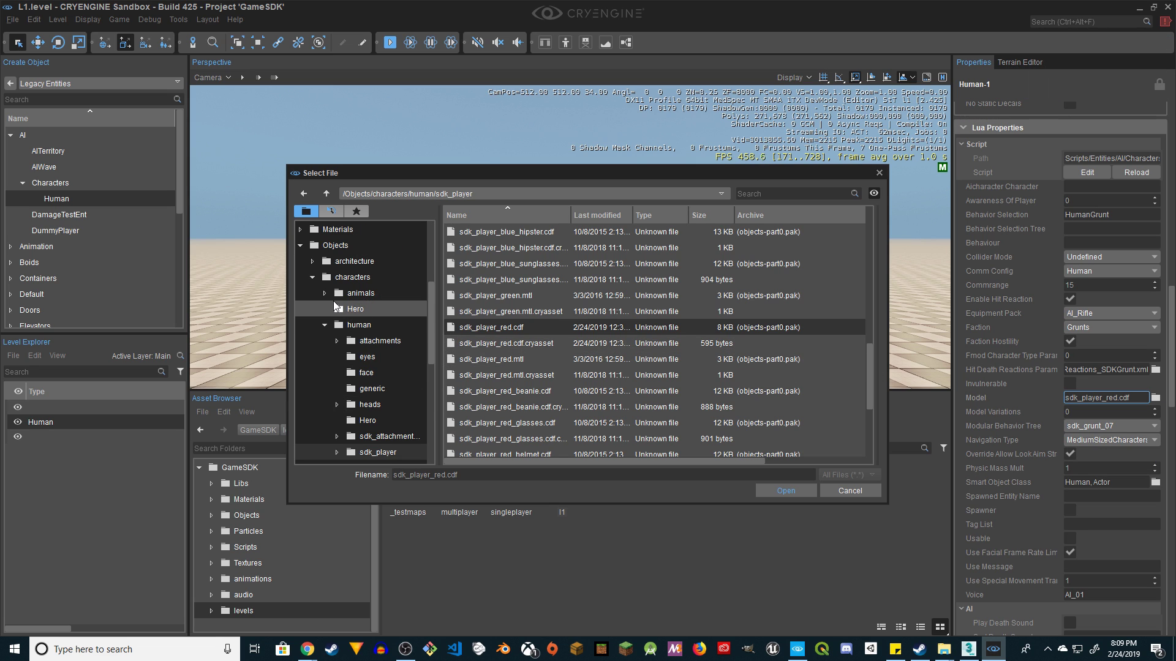
pyautogui.click(349, 310)
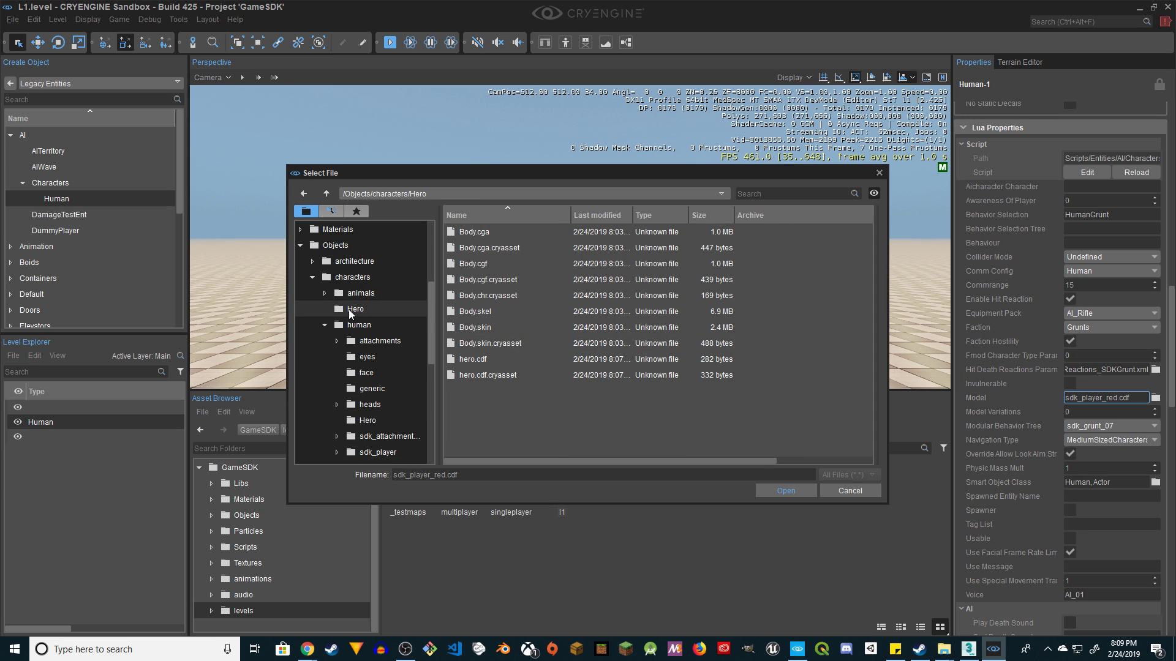
pyautogui.click(476, 361)
pyautogui.click(796, 491)
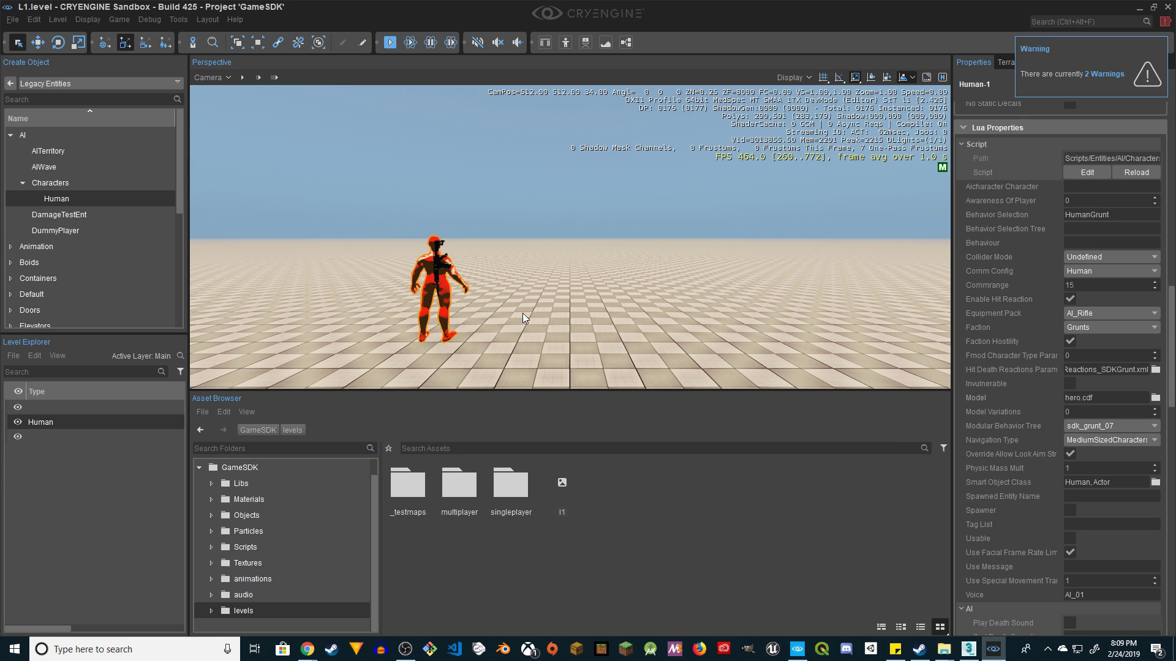
# Play-test the level in game mode, walking up to the AI character and shooting at it, and return to the editor
pyautogui.moveTo(617, 316); pyautogui.dragTo(562, 119, button='right')
pyautogui.click(411, 42)
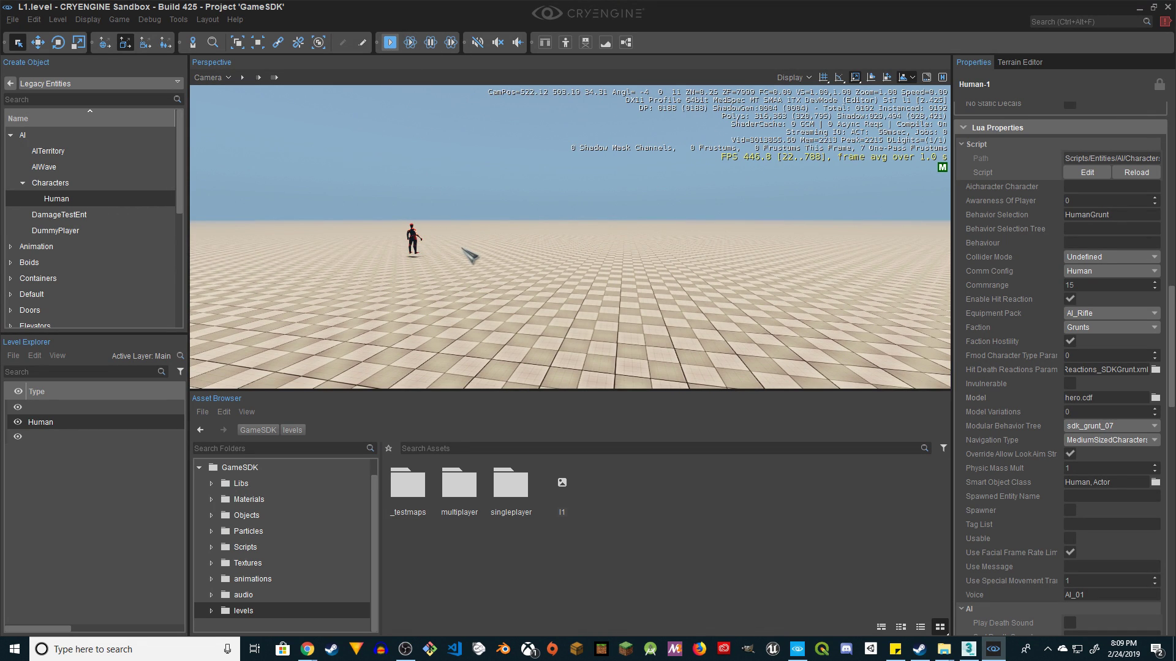
pyautogui.hotkey('ctrl', 'g')
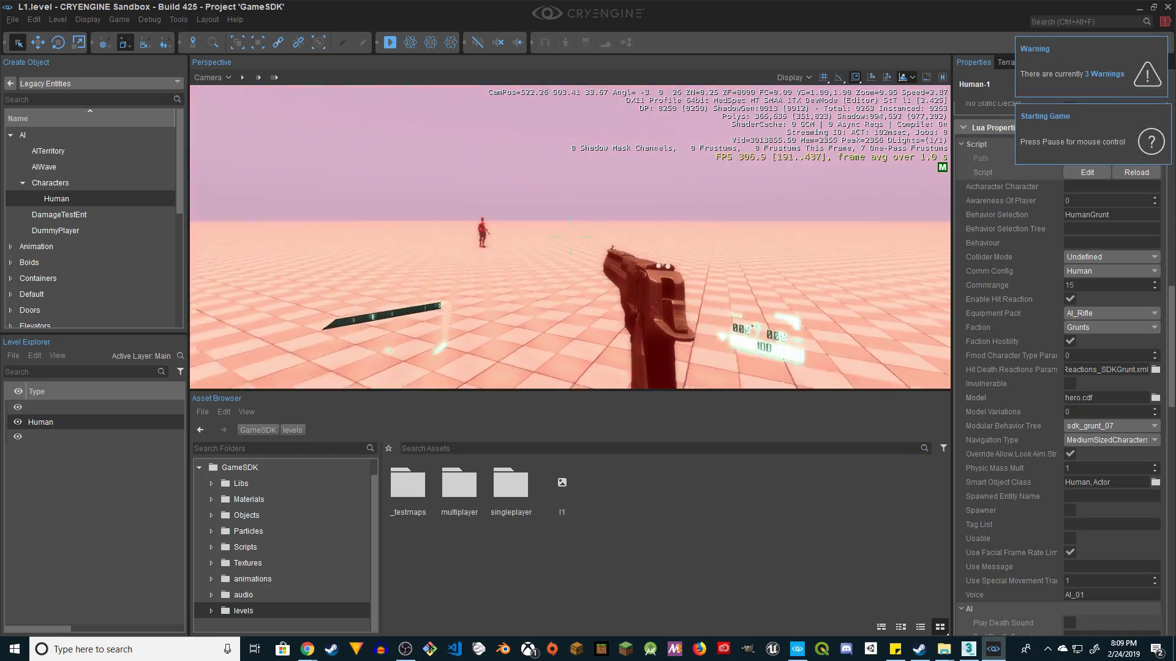
pyautogui.press('w')
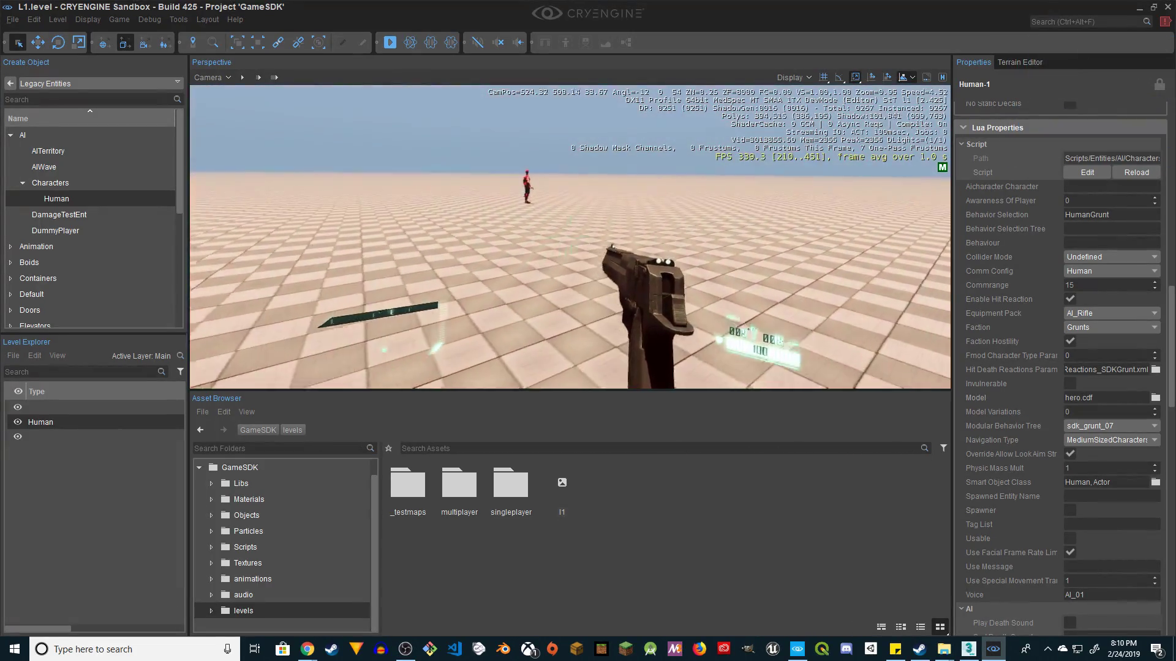
pyautogui.press('w')
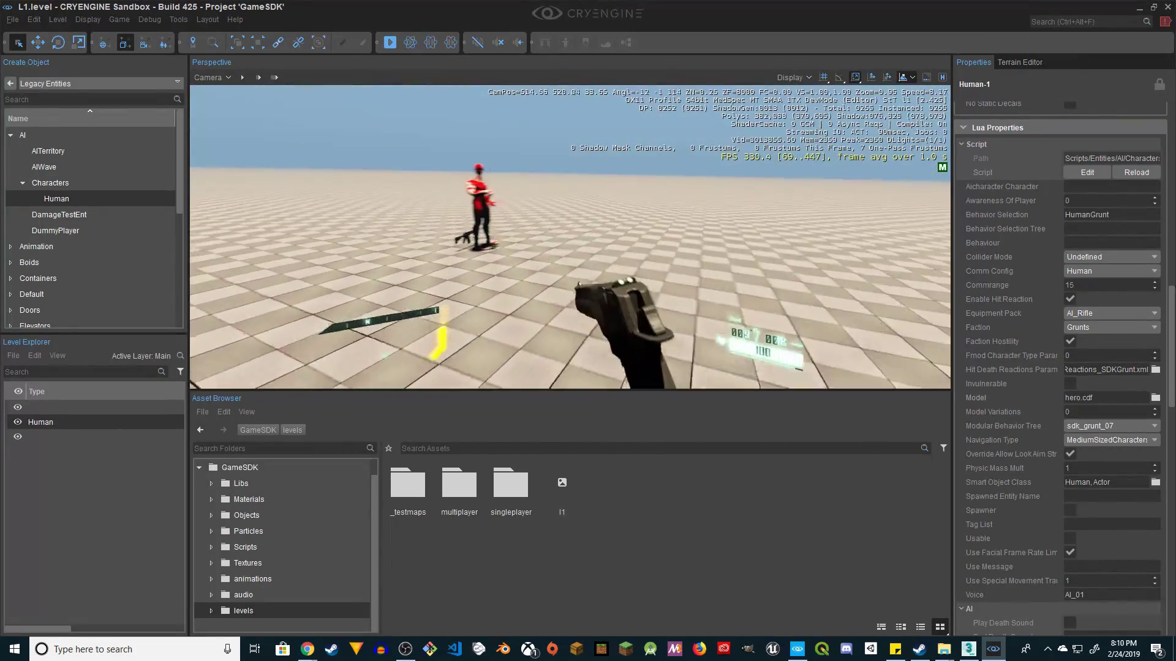
pyautogui.click(570, 237)
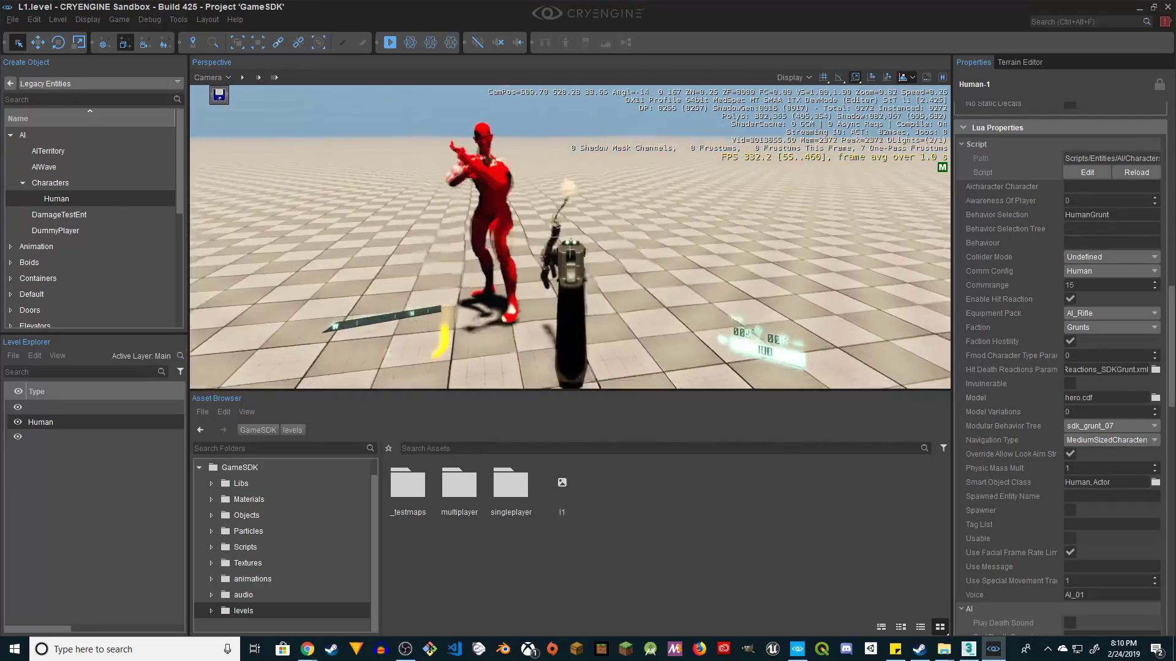
pyautogui.click(570, 237)
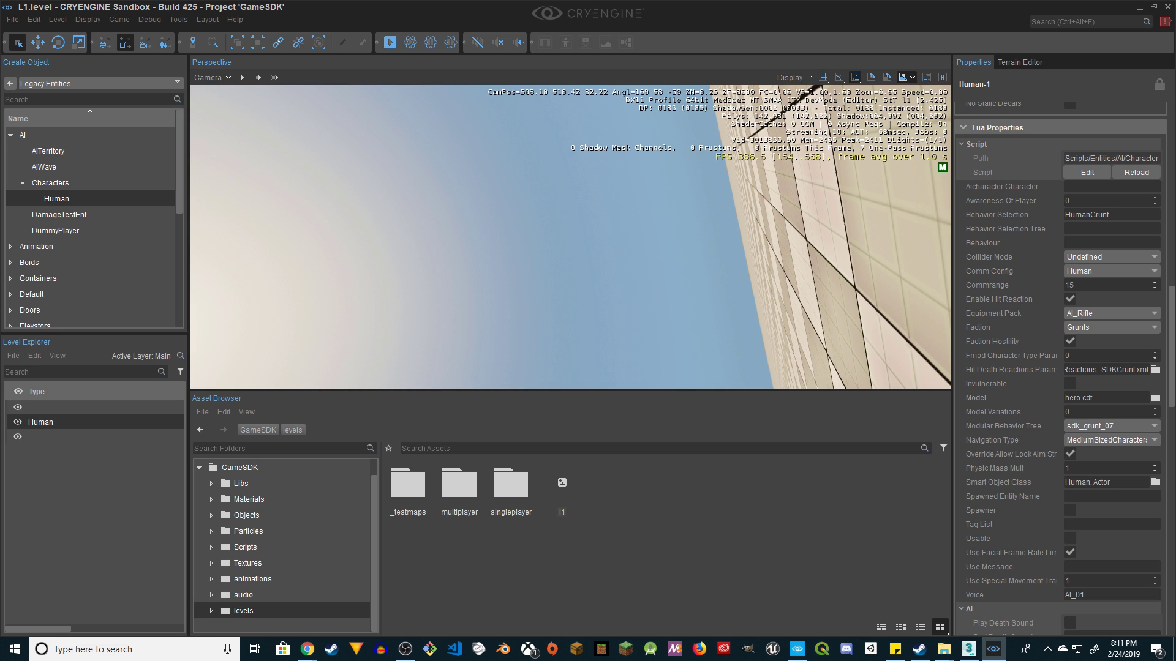
pyautogui.scroll(1, 341, 257)
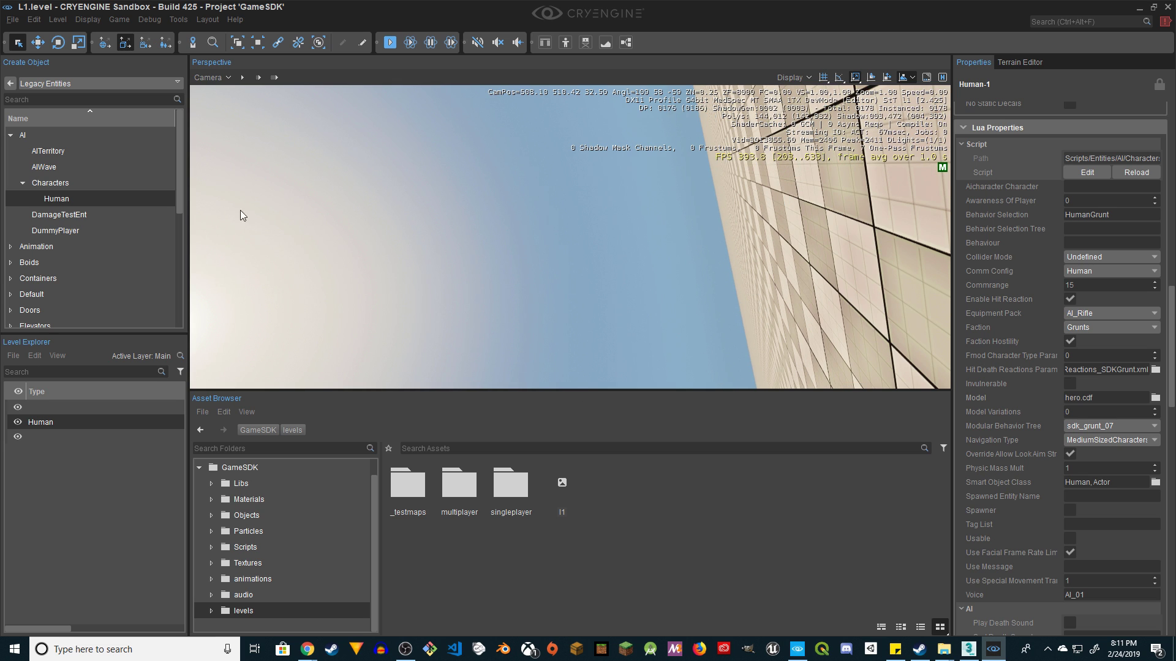